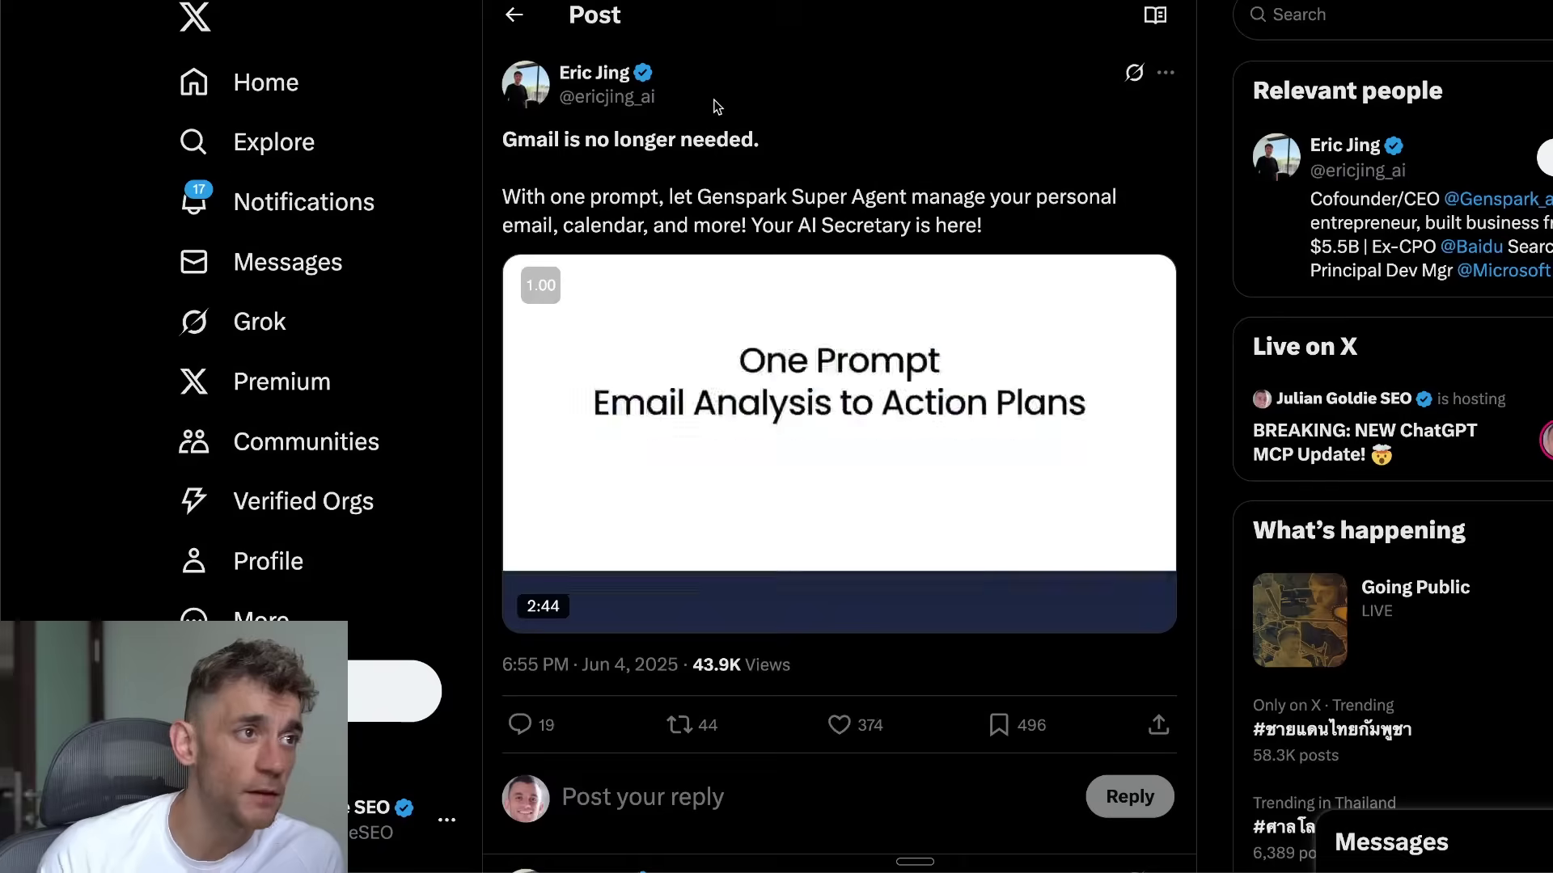
Step: Watch the Genspark Super Agent demo video full screen and pause it at about 1:10
mouse_move(898, 544)
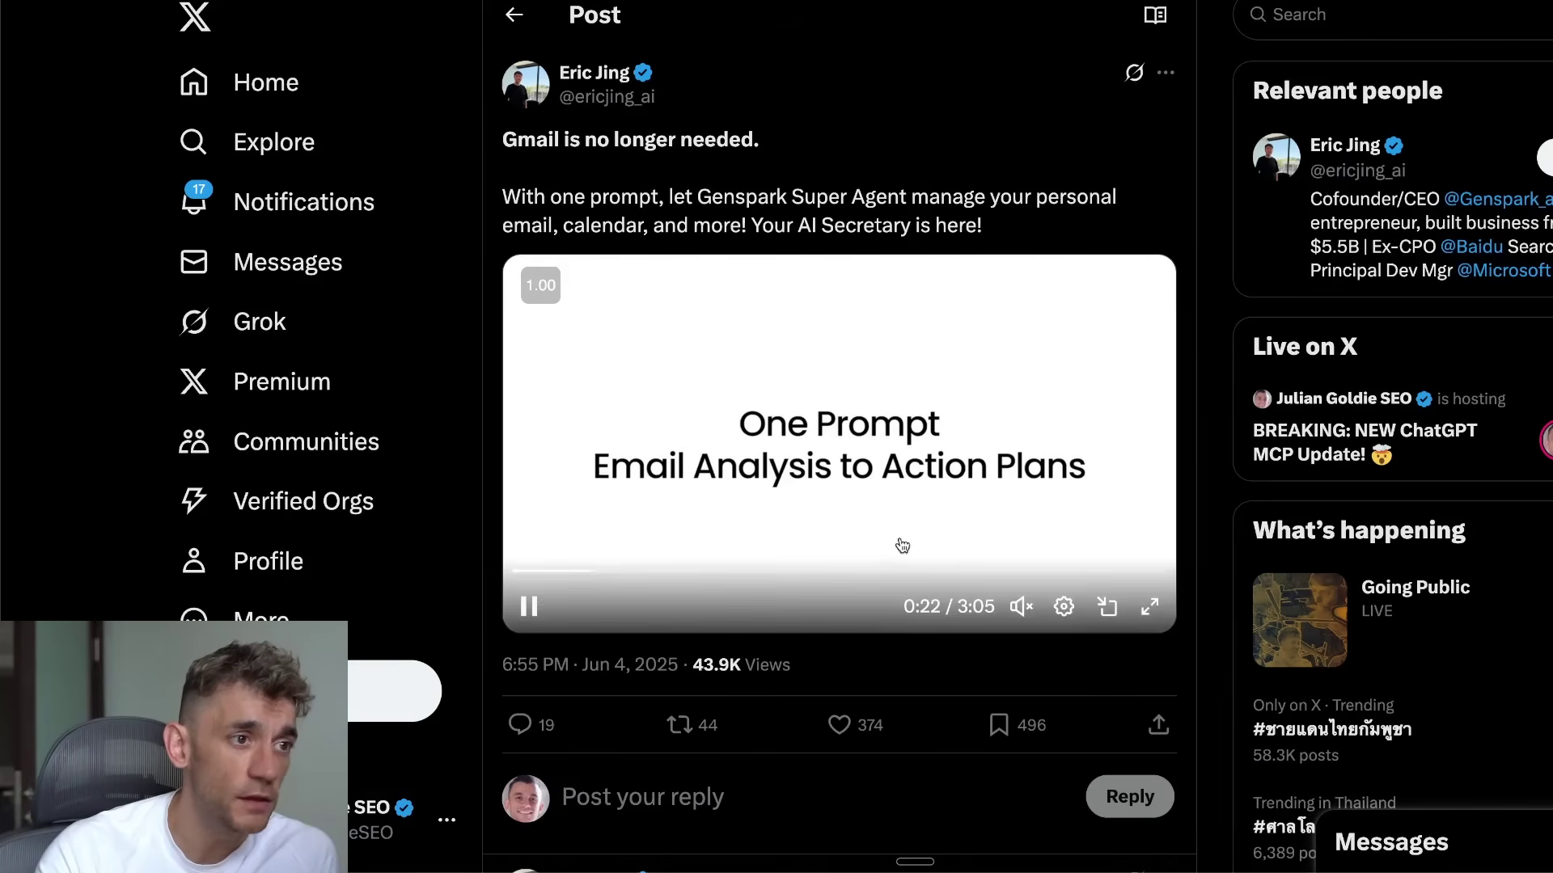
click(1150, 606)
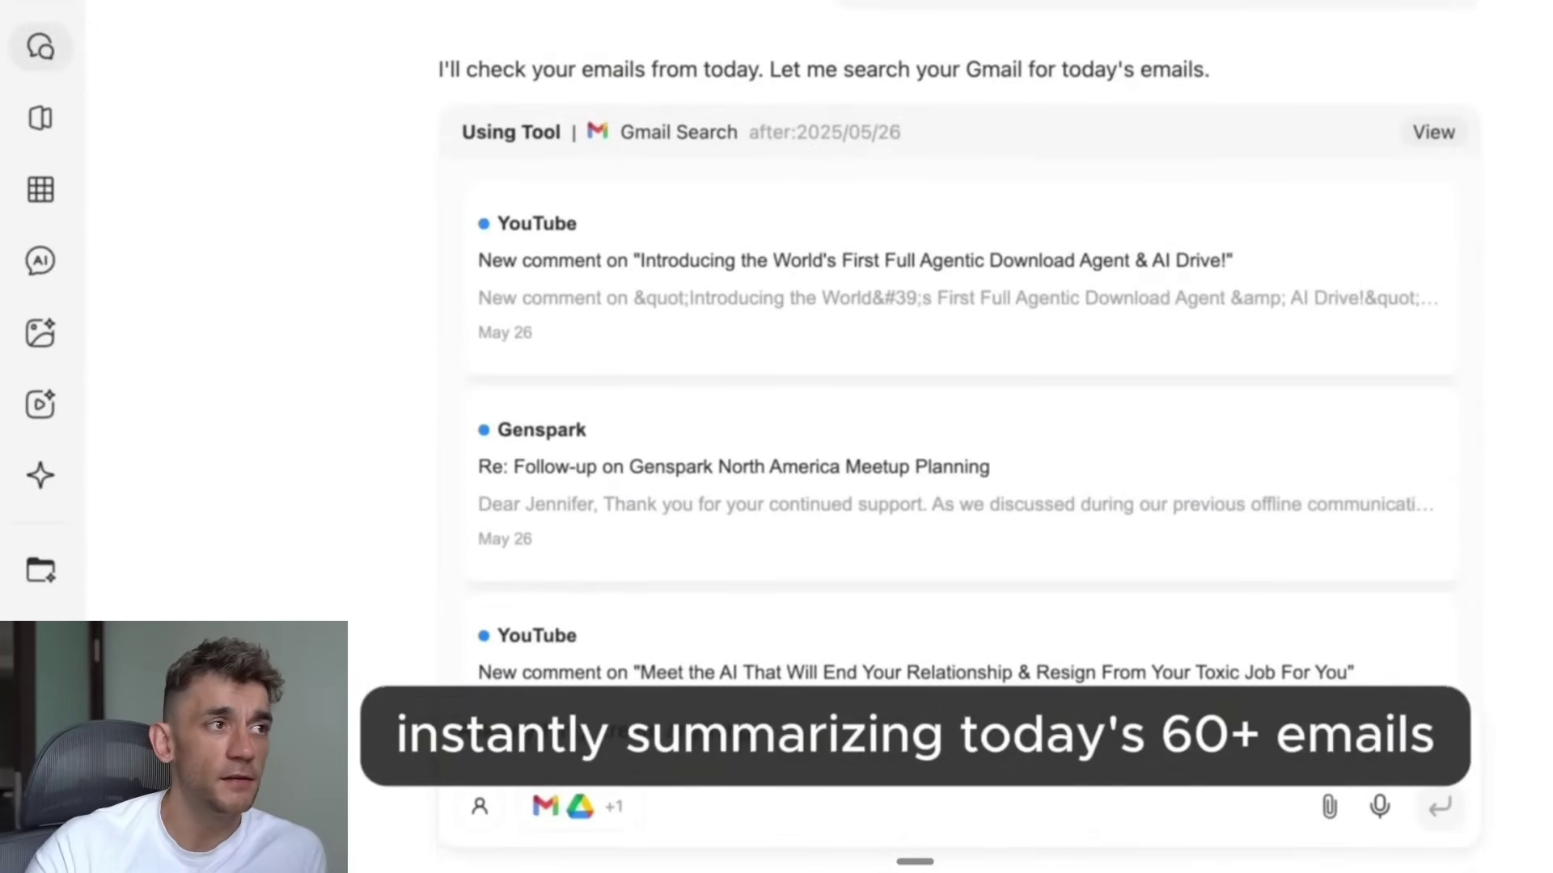
scroll(954, 405, down, 10)
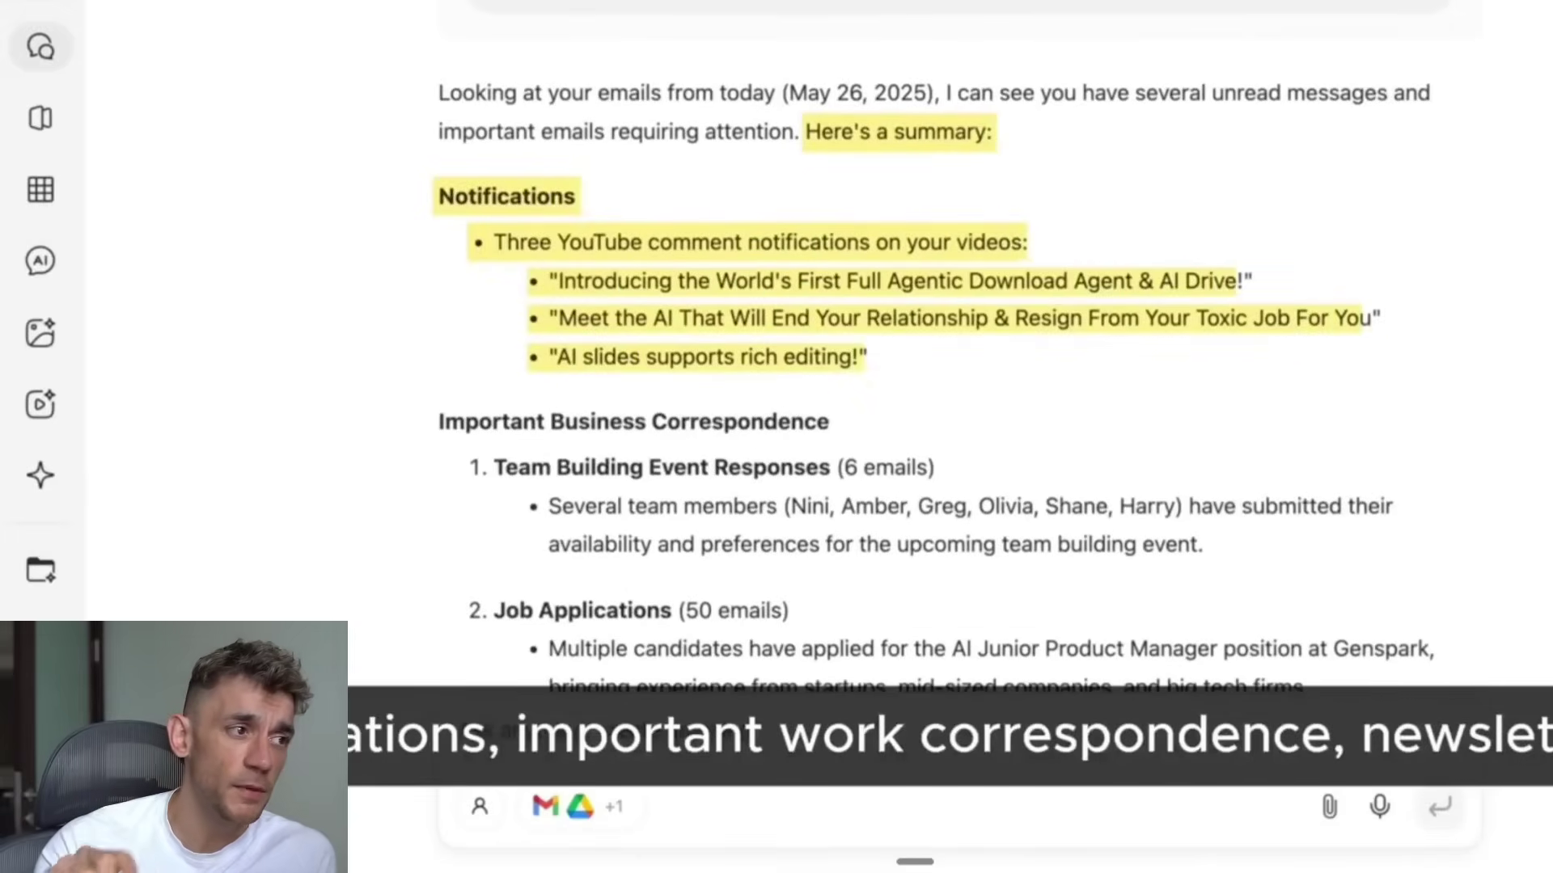
scroll(954, 405, down, 4)
scroll(954, 404, down, 3)
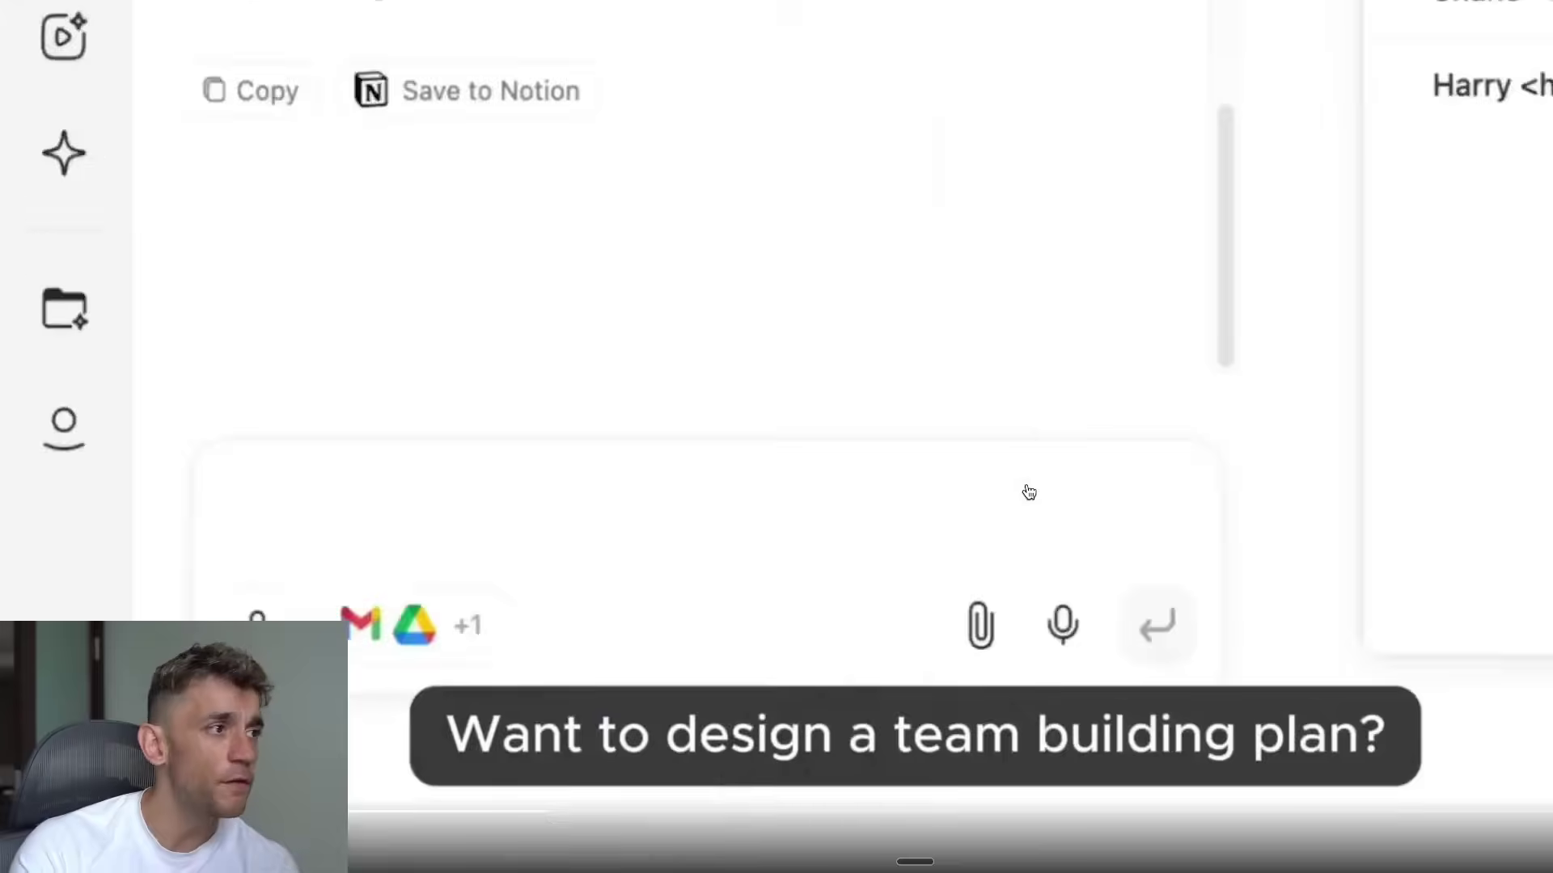
text(Summarize all team_event emails. Generate HTML visualization showing everyone's available times, highlight a 3-hour slot that works for all, and compile T-shirt sizes an)
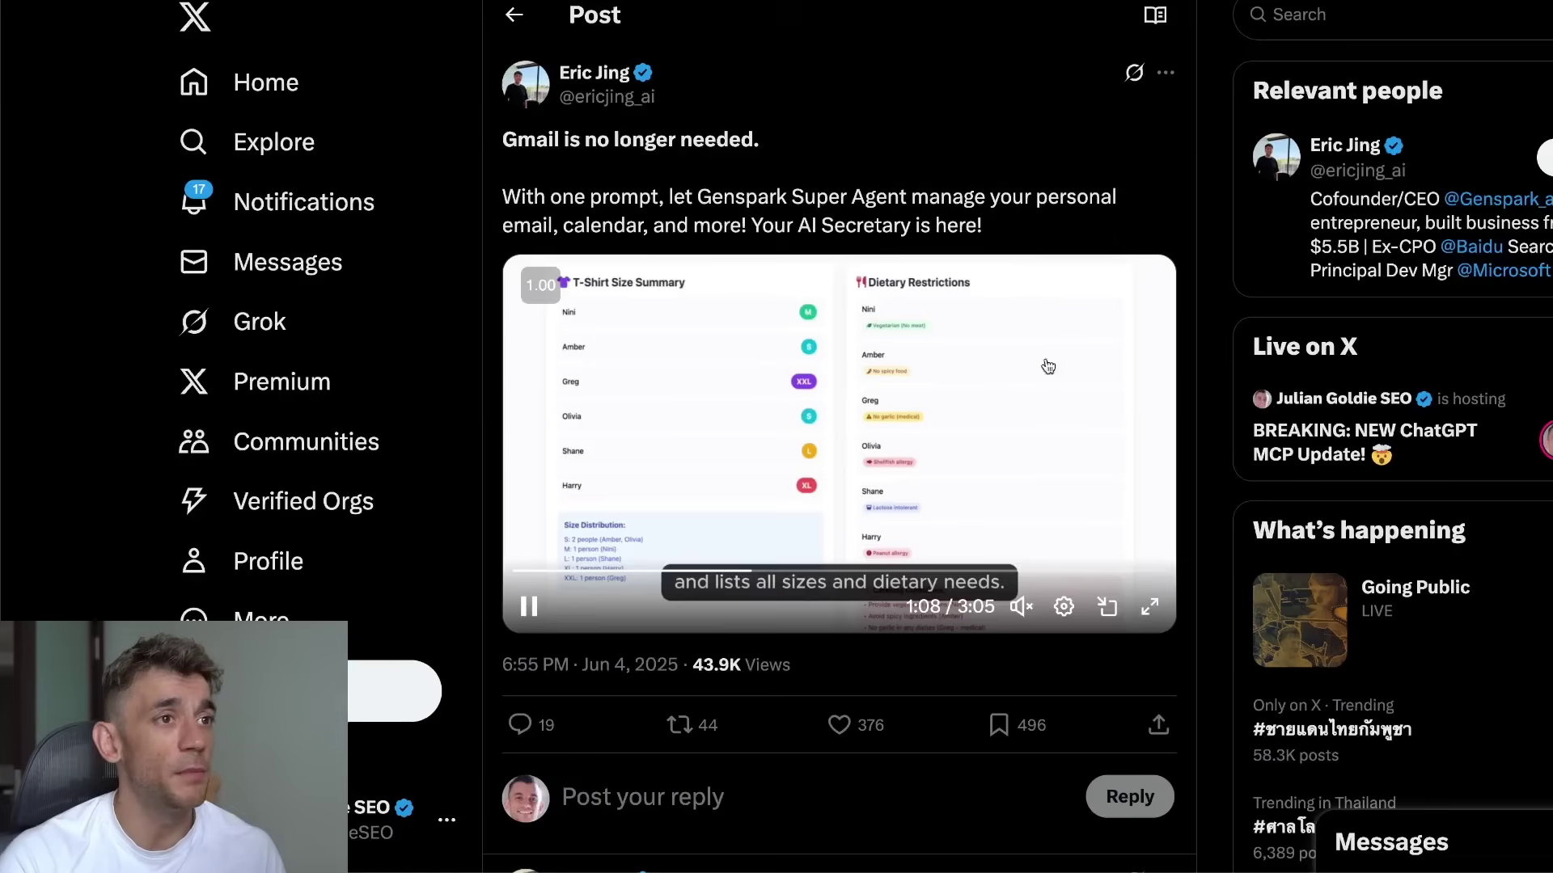
click(530, 608)
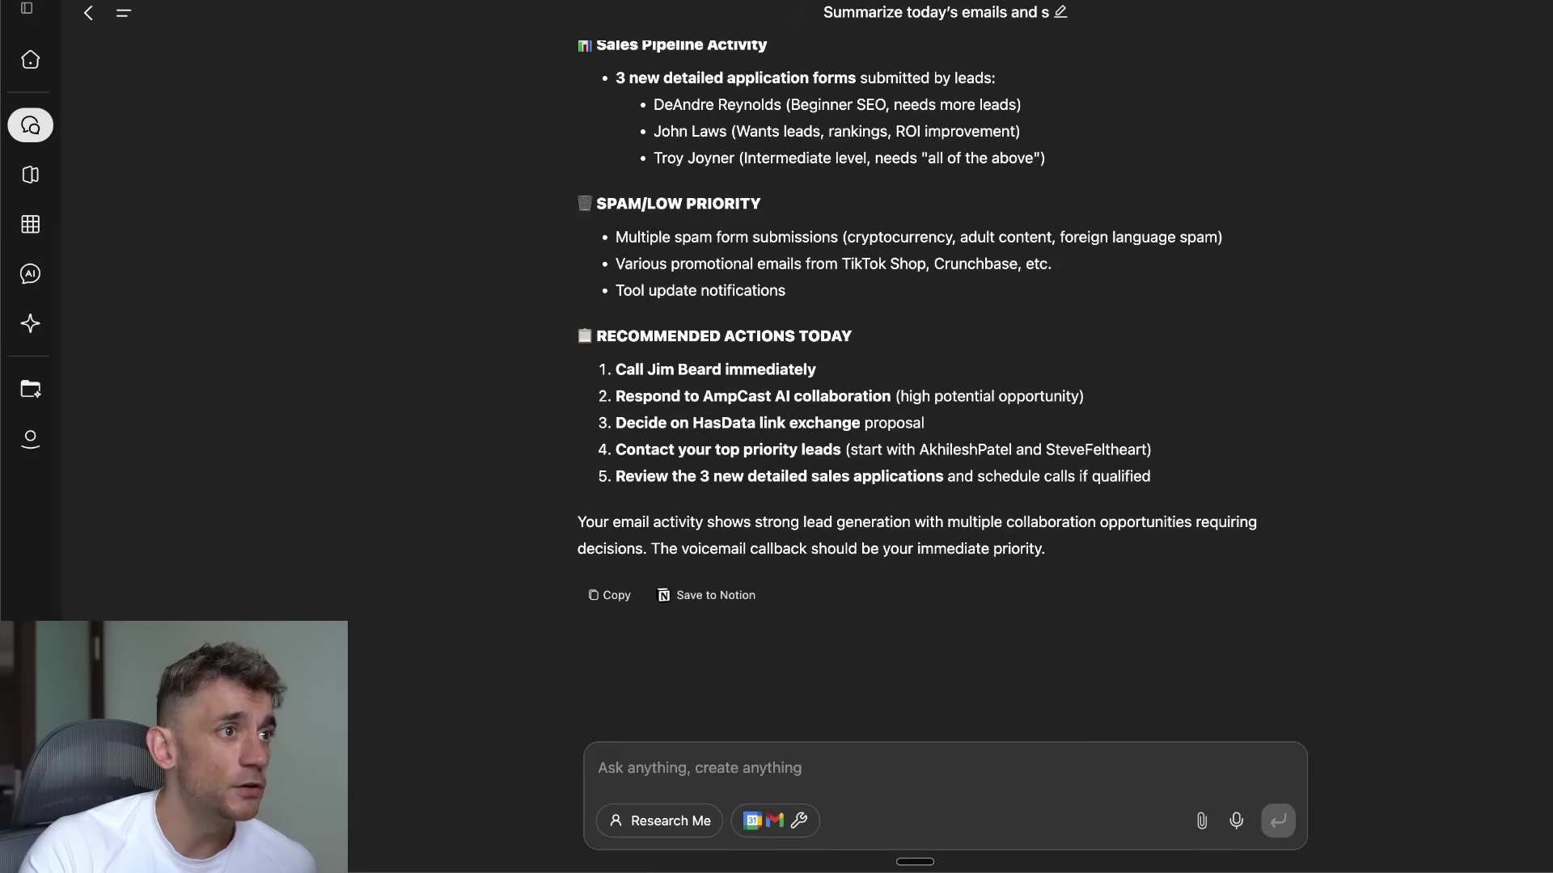
scroll(829, 292, up, 15)
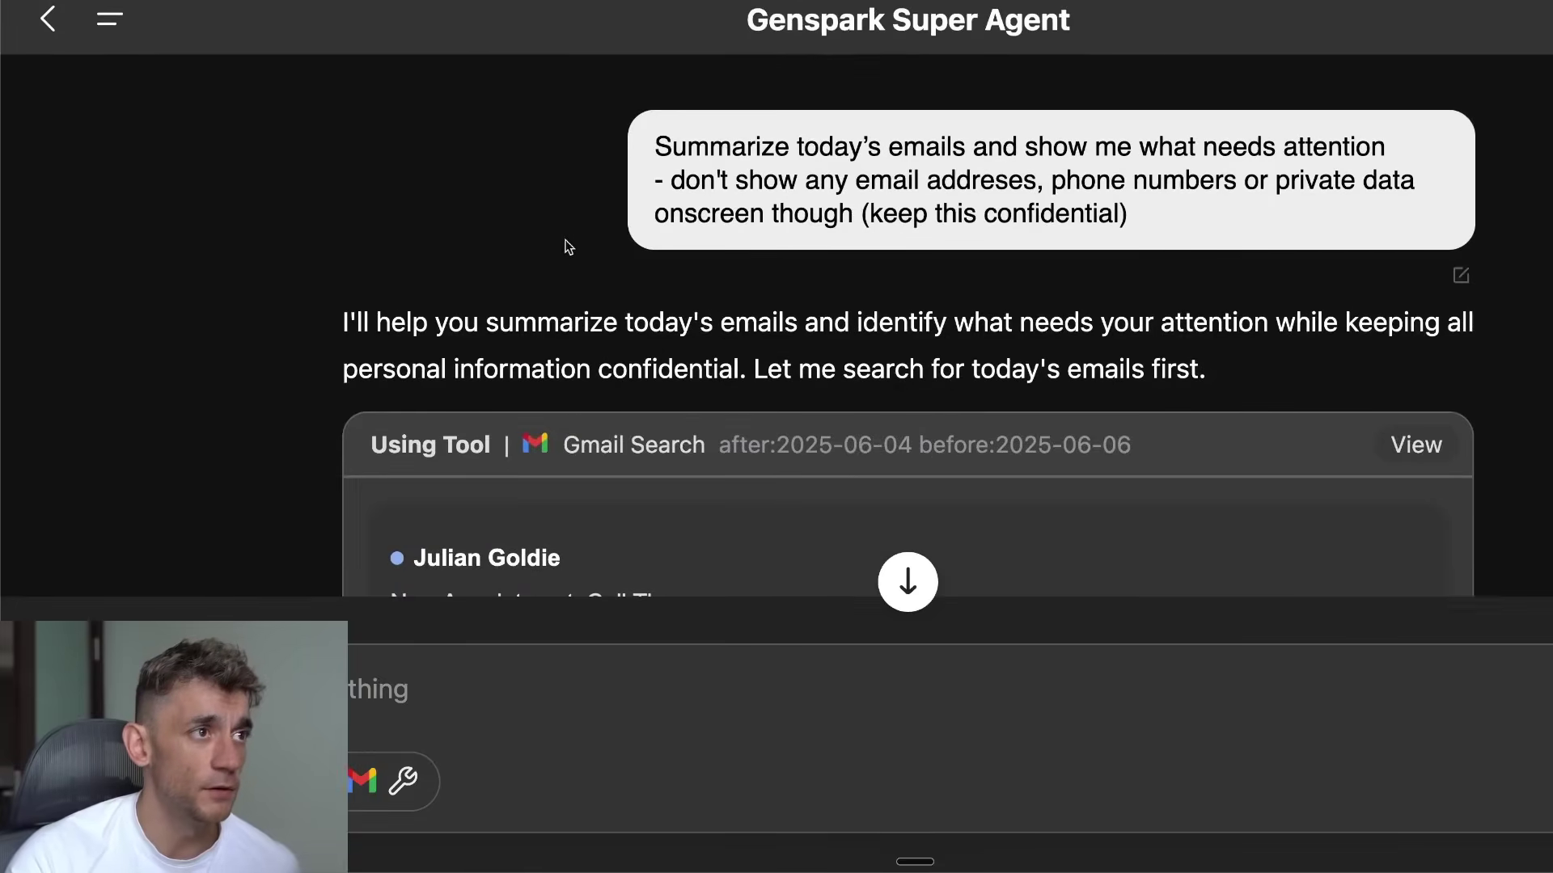
drag(654, 139, 1213, 204)
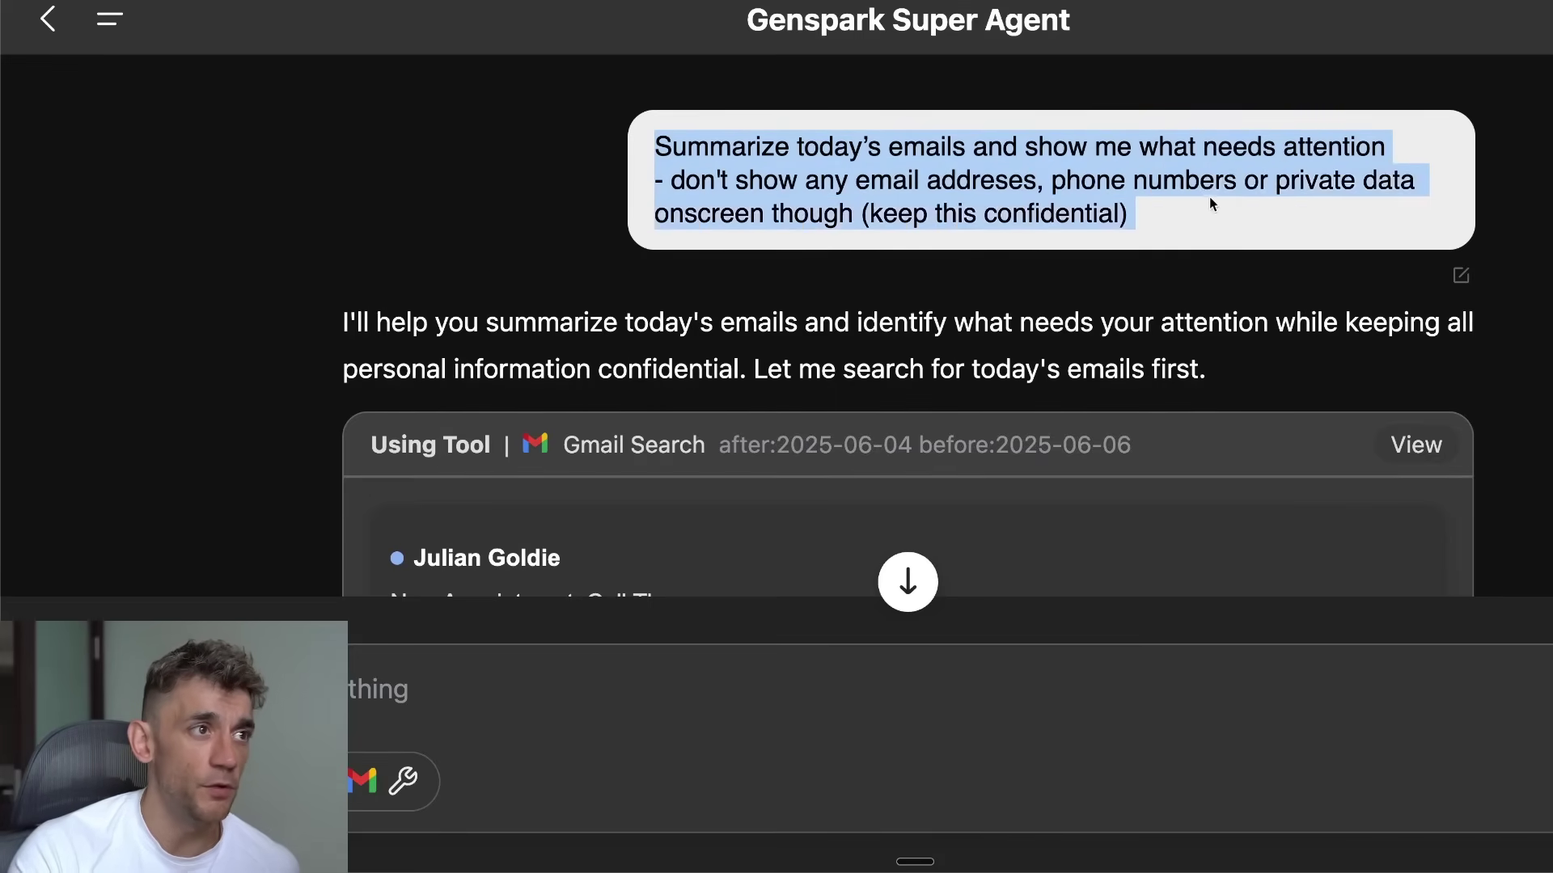
scroll(925, 250, down, 5)
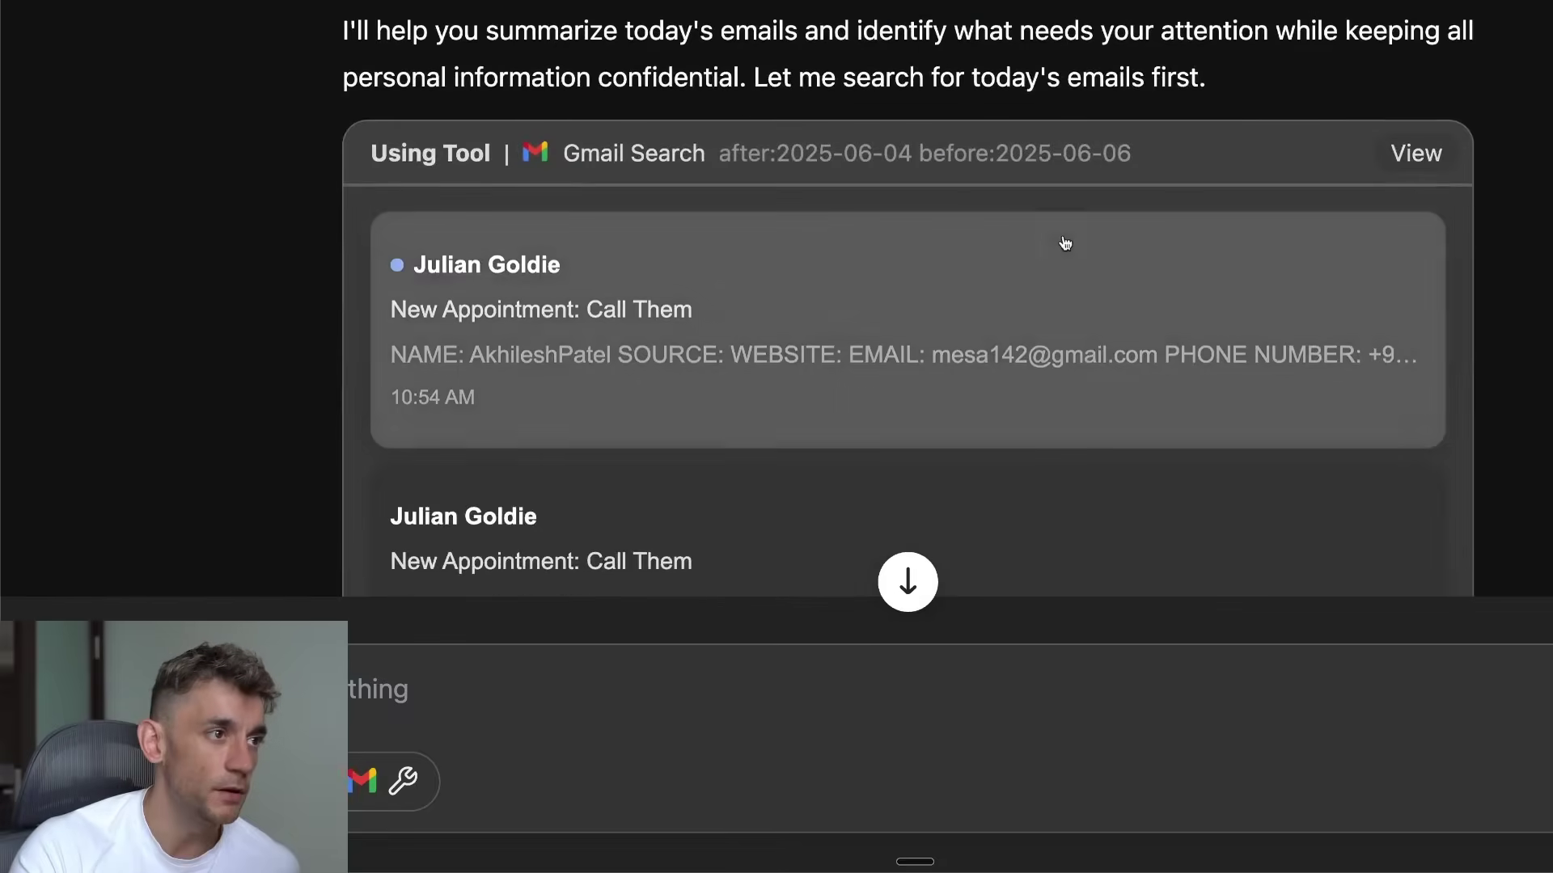
scroll(868, 287, down, 12)
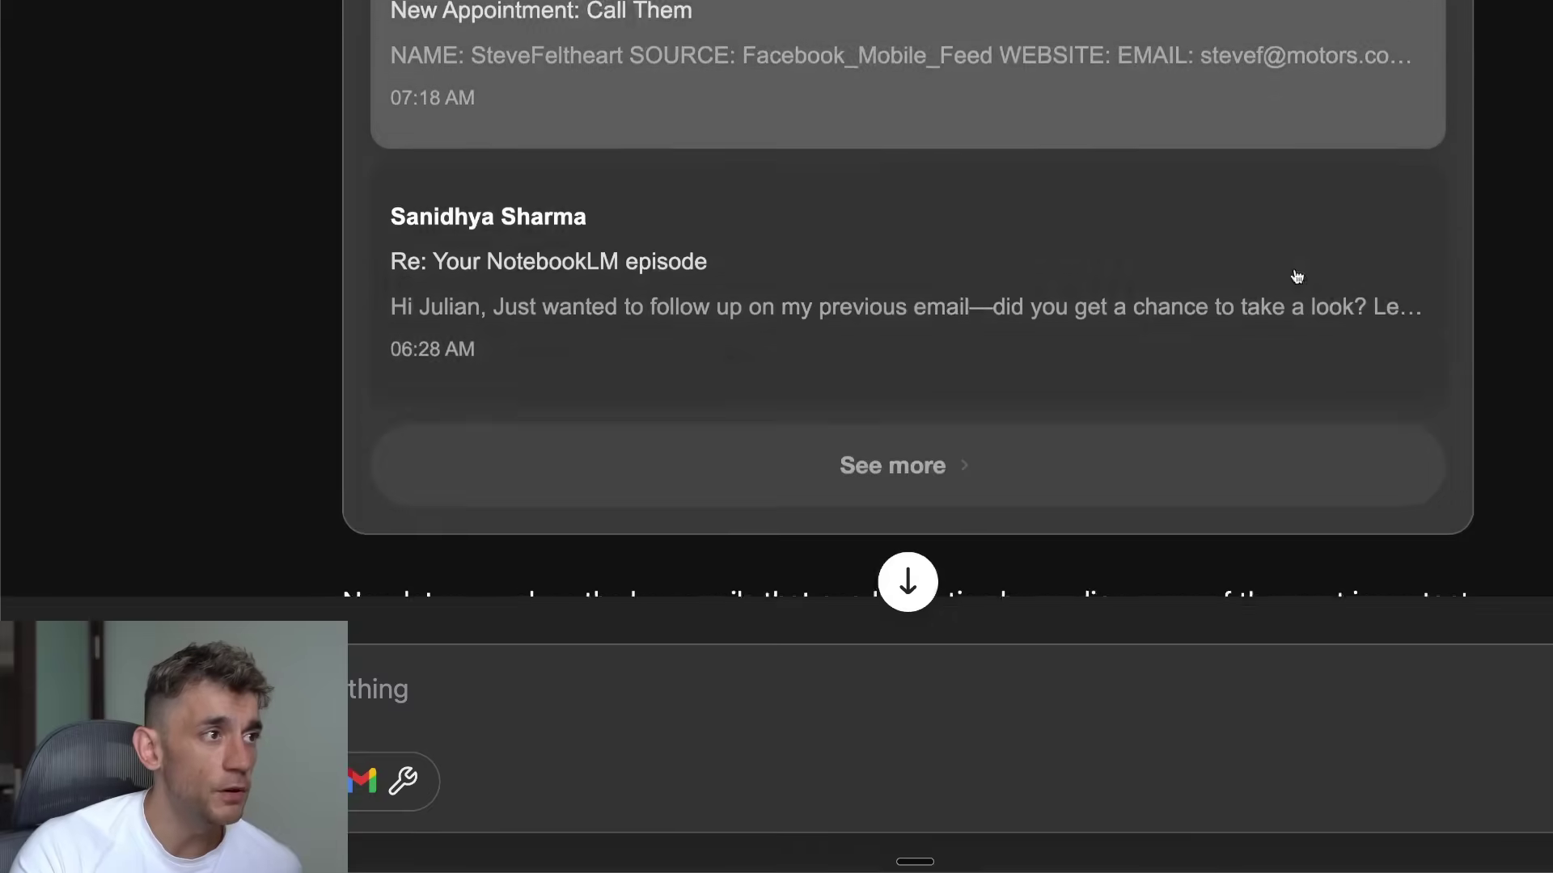
scroll(1433, 405, down, 4)
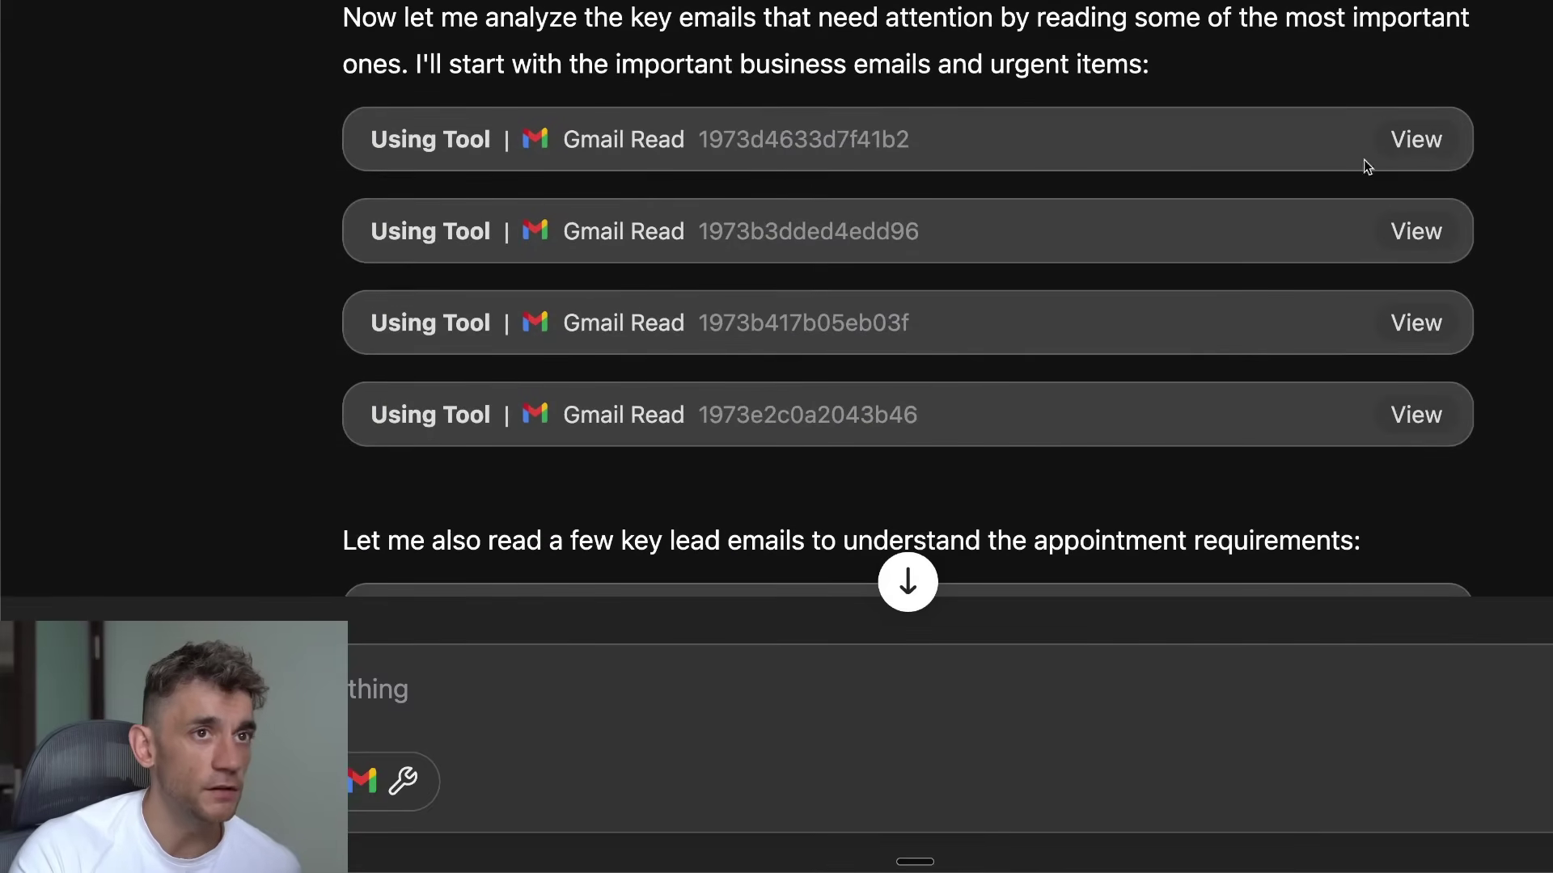
scroll(318, 90, up, 2)
scroll(322, 101, down, 1)
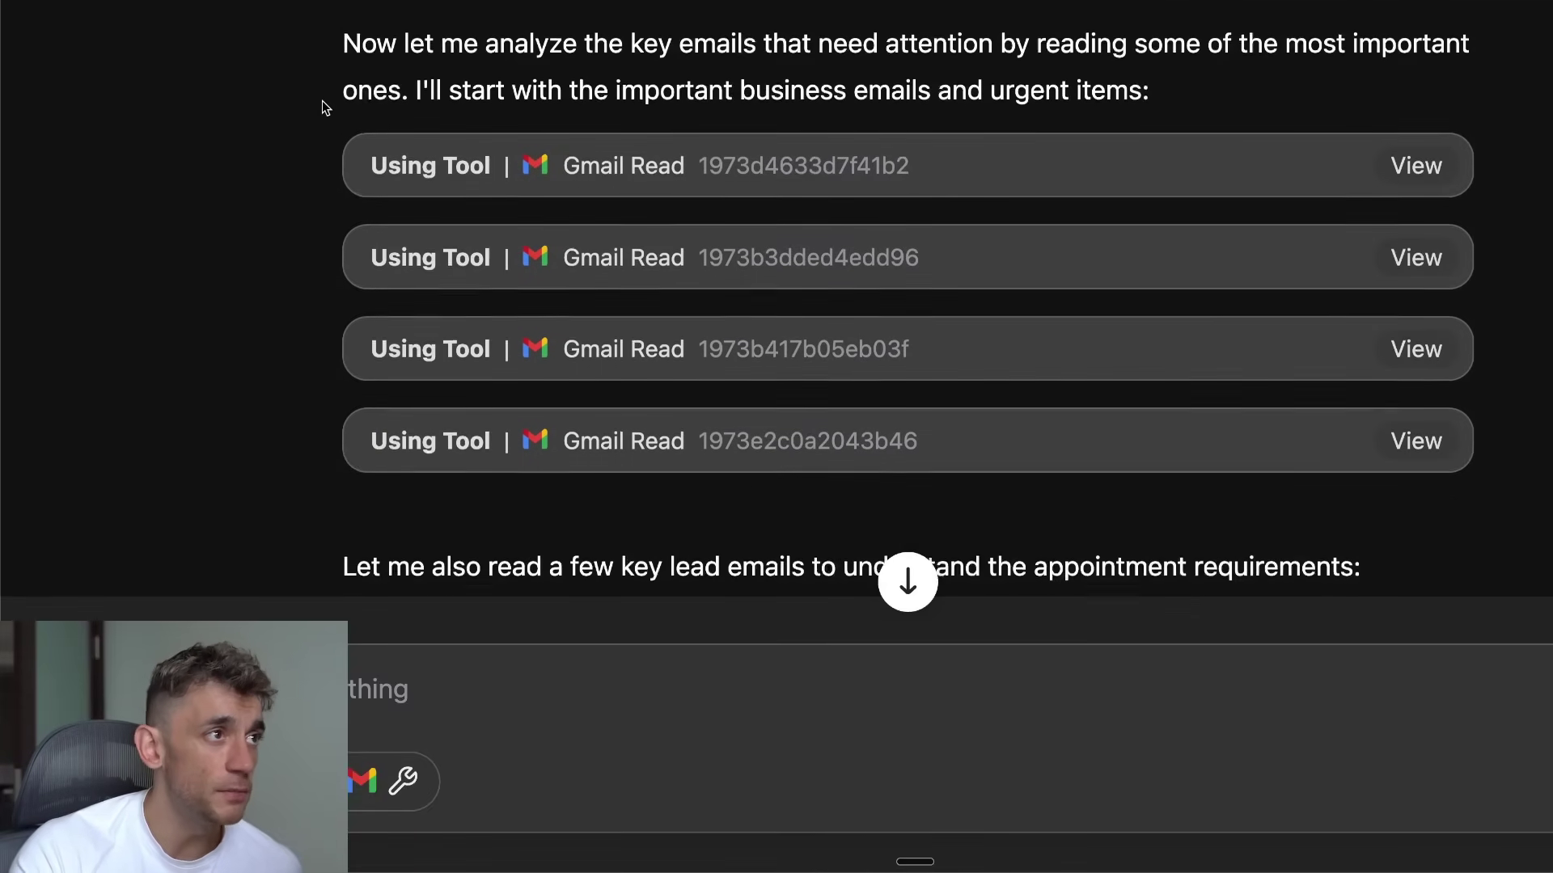
drag(337, 47, 1146, 95)
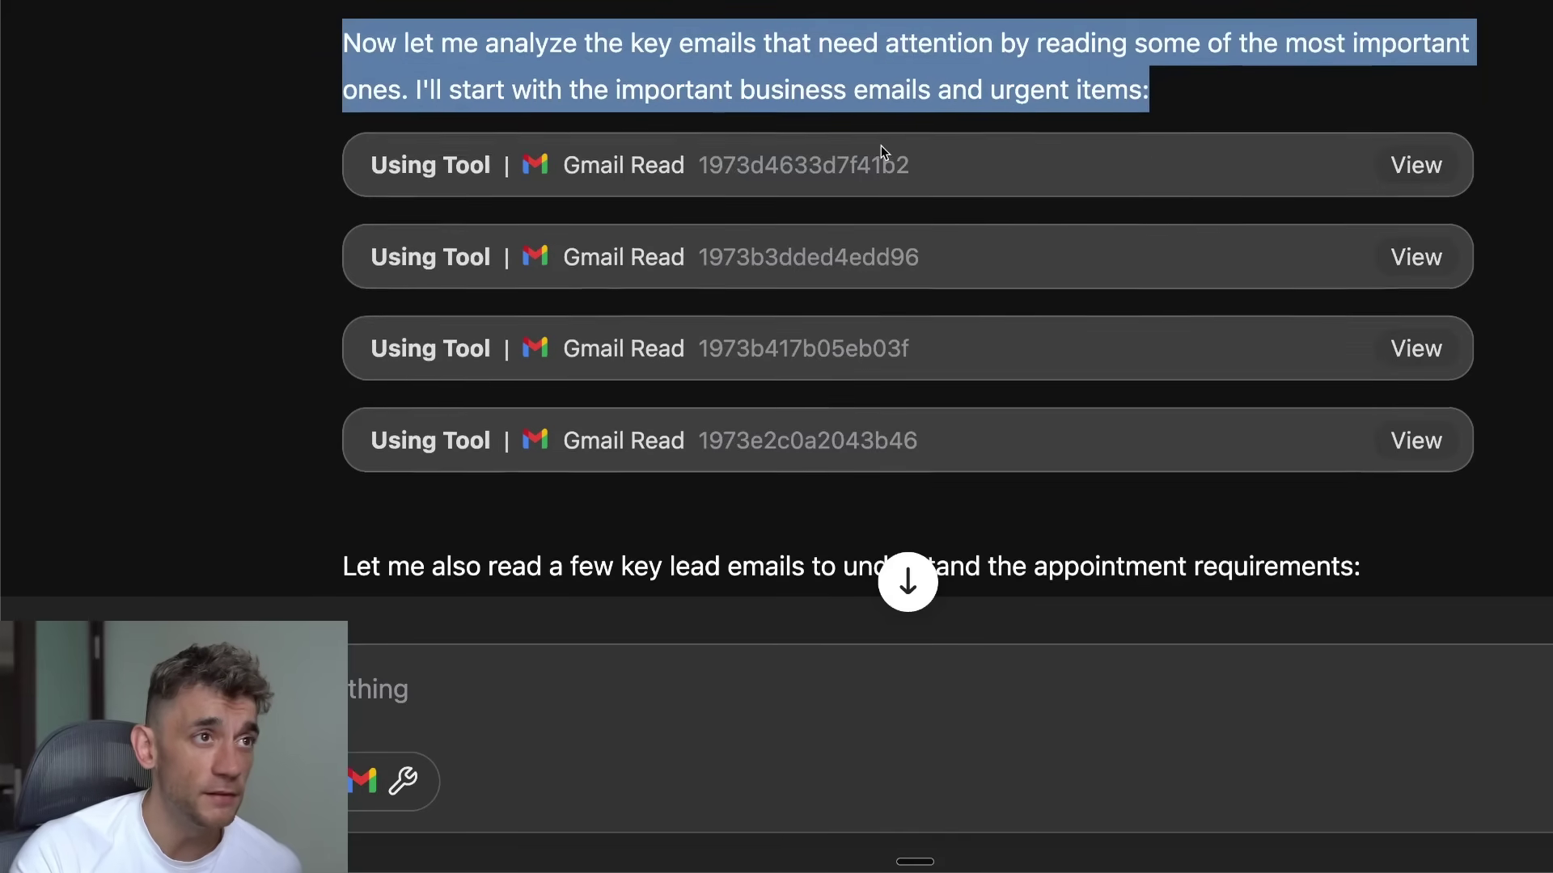
scroll(1492, 324, down, 5)
scroll(1021, 290, down, 6)
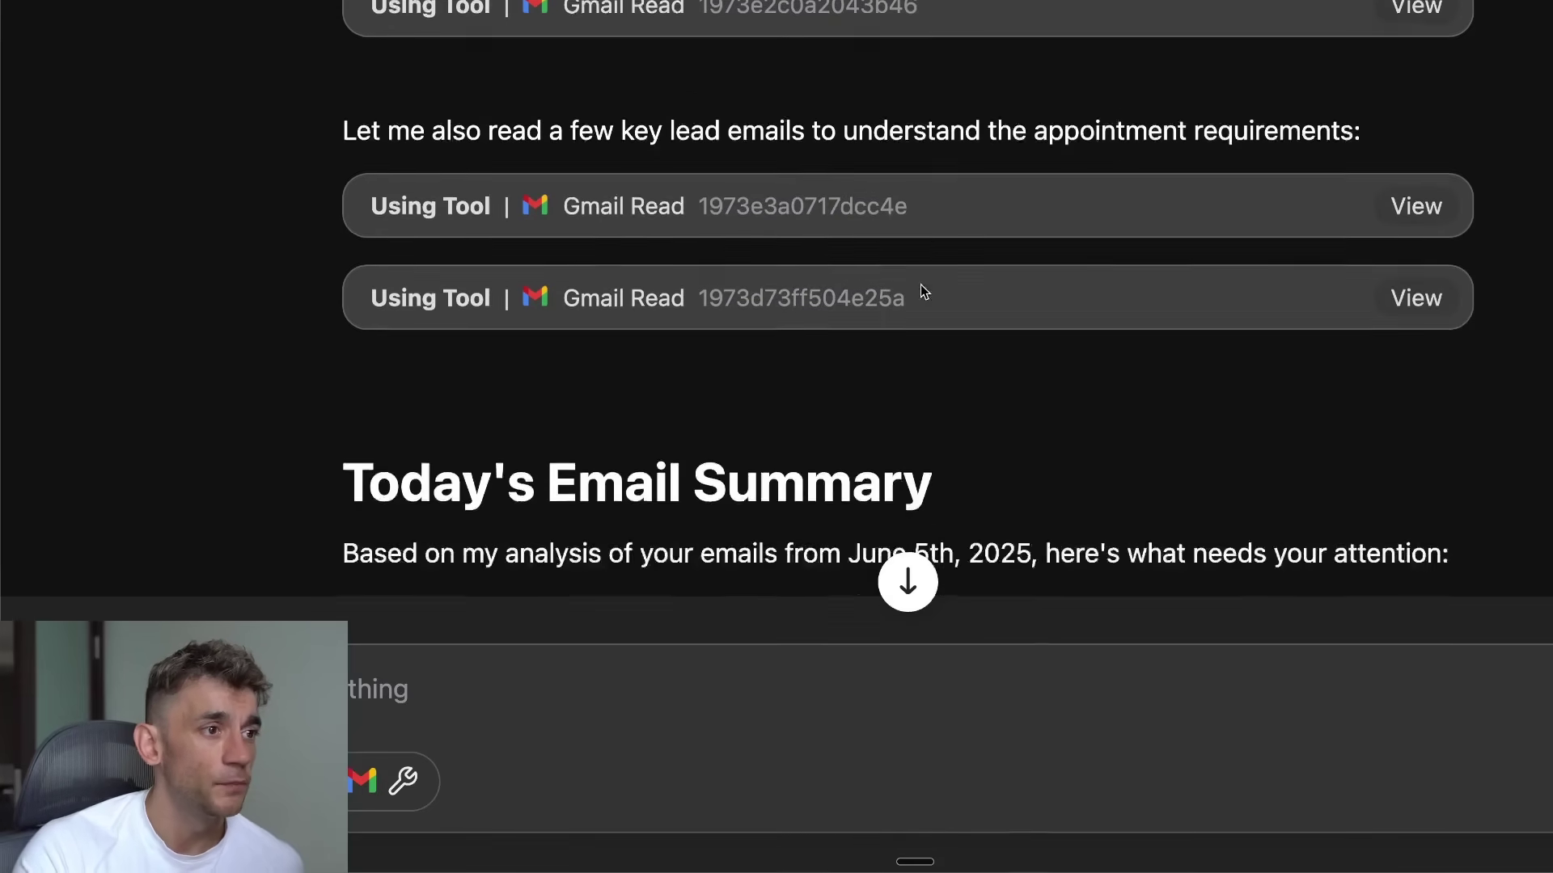
drag(346, 54, 1317, 124)
click(1287, 114)
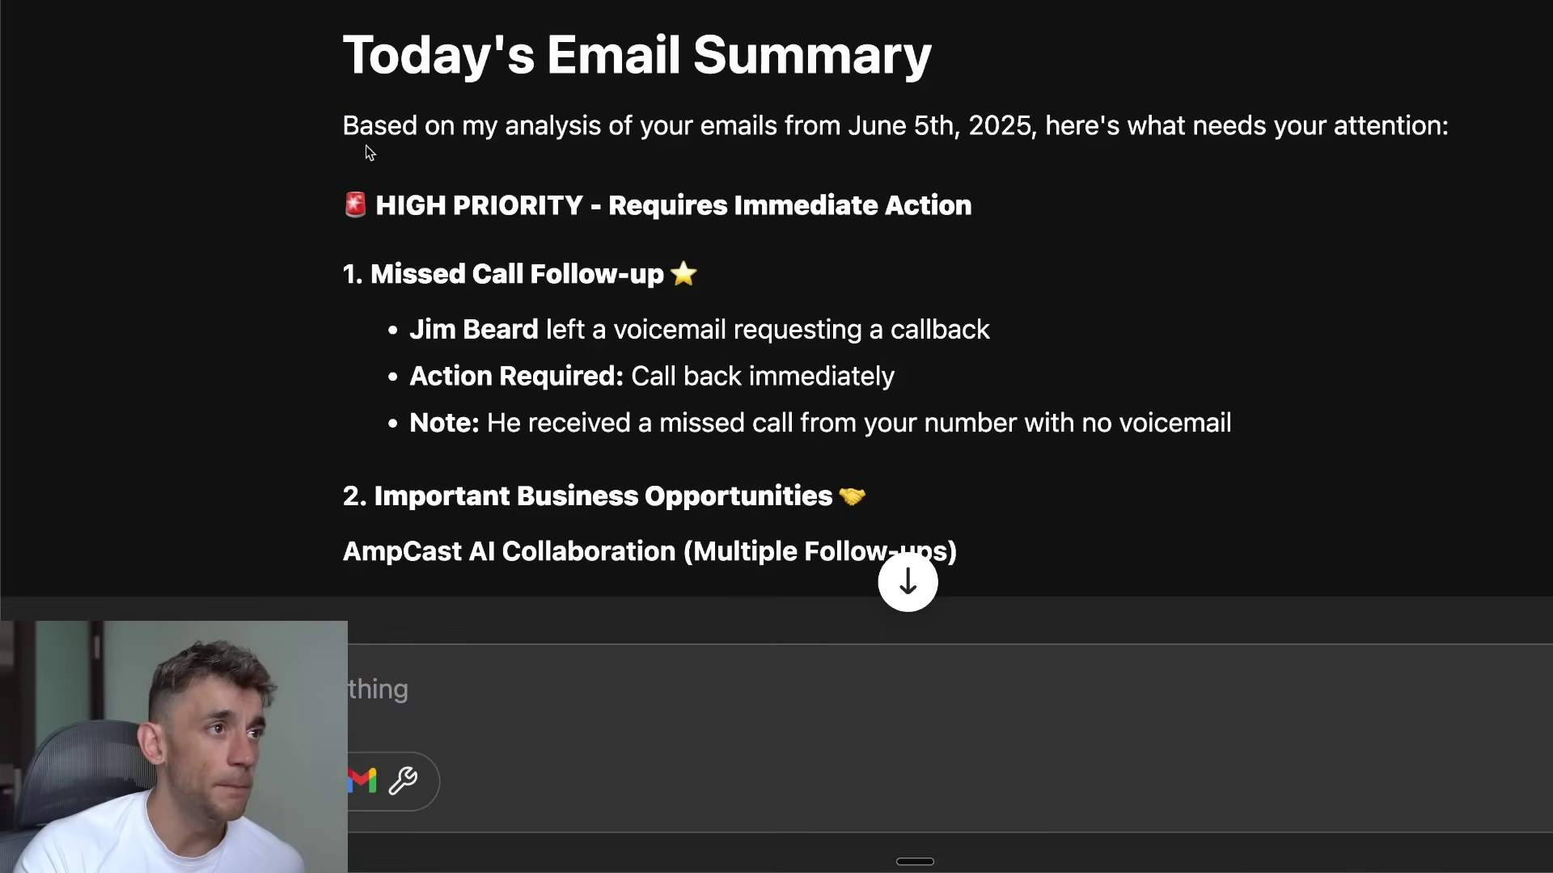
drag(356, 136, 1459, 152)
click(1261, 158)
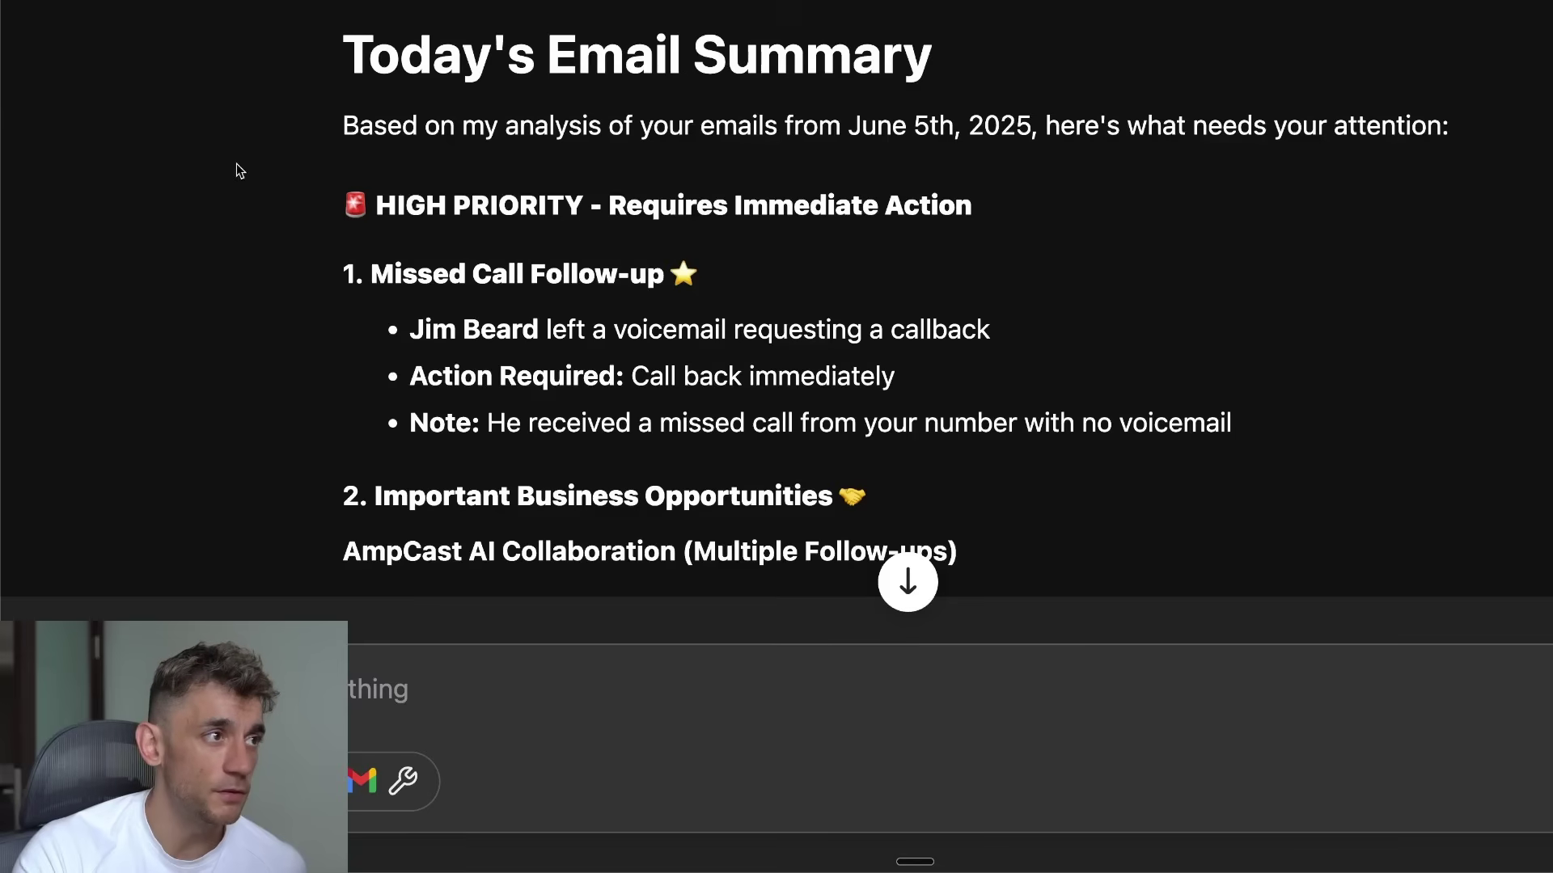
drag(312, 202, 1132, 259)
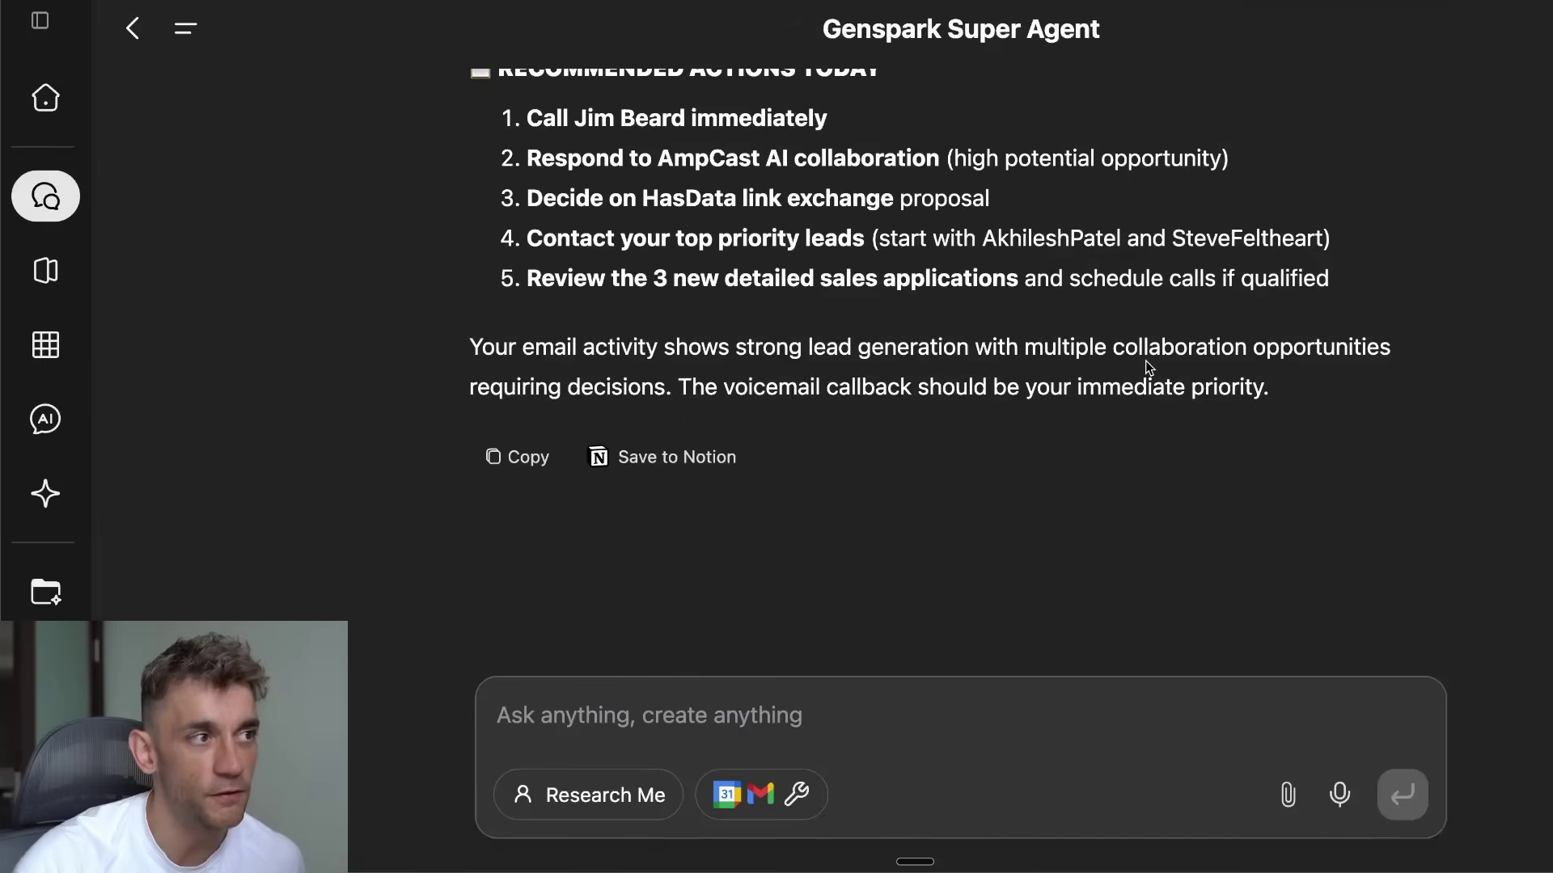
Step: Read the summary's voicemail callback, Action Required and missed-call note bullets
scroll(1051, 404, up, 15)
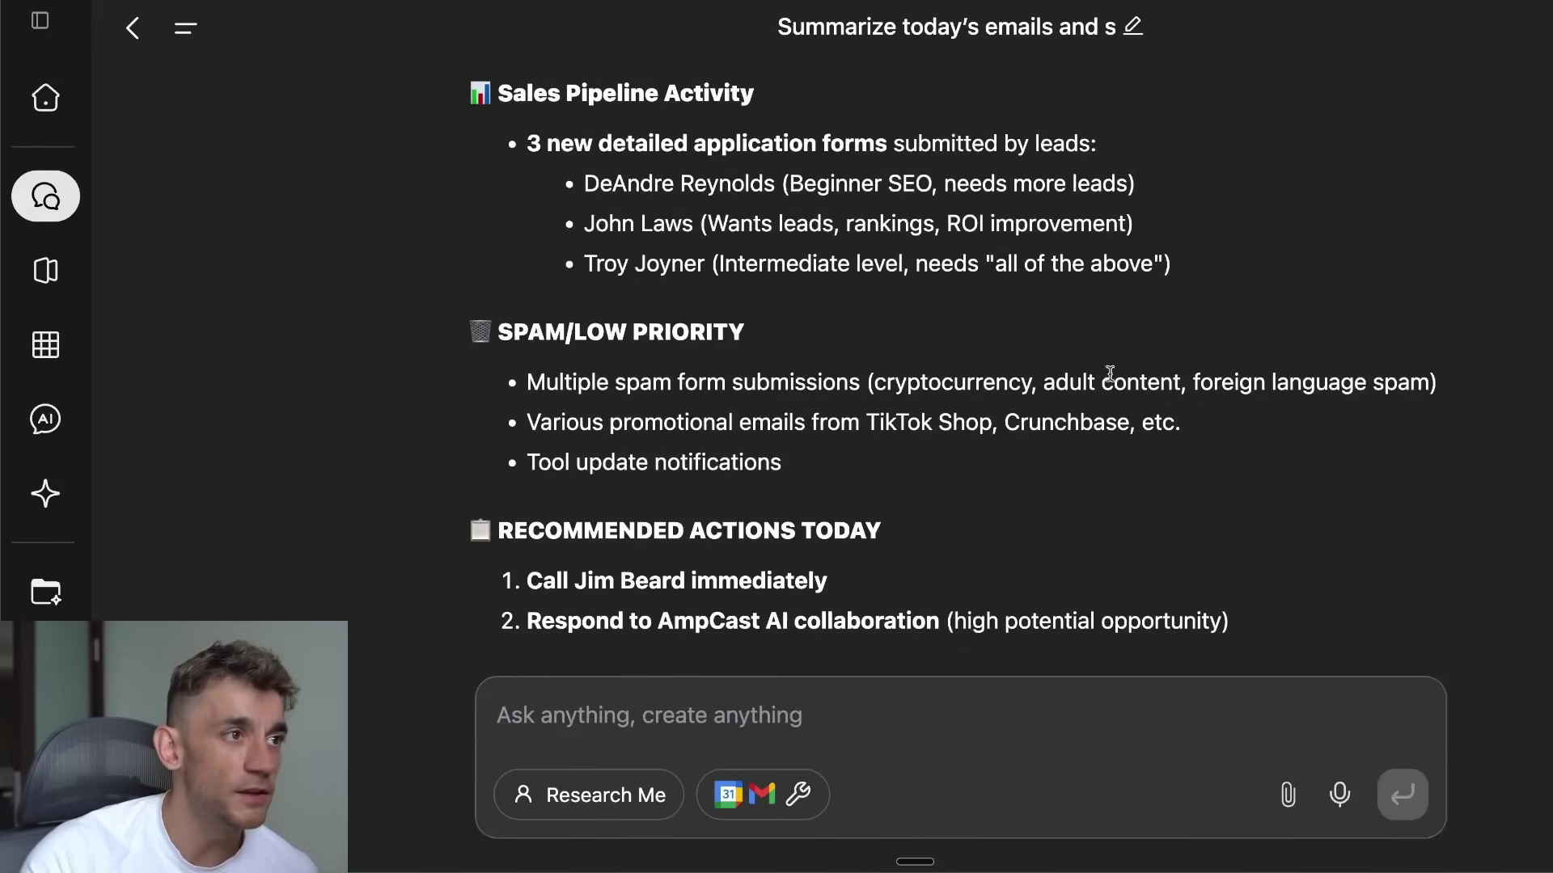
scroll(948, 552, up, 15)
scroll(714, 513, down, 12)
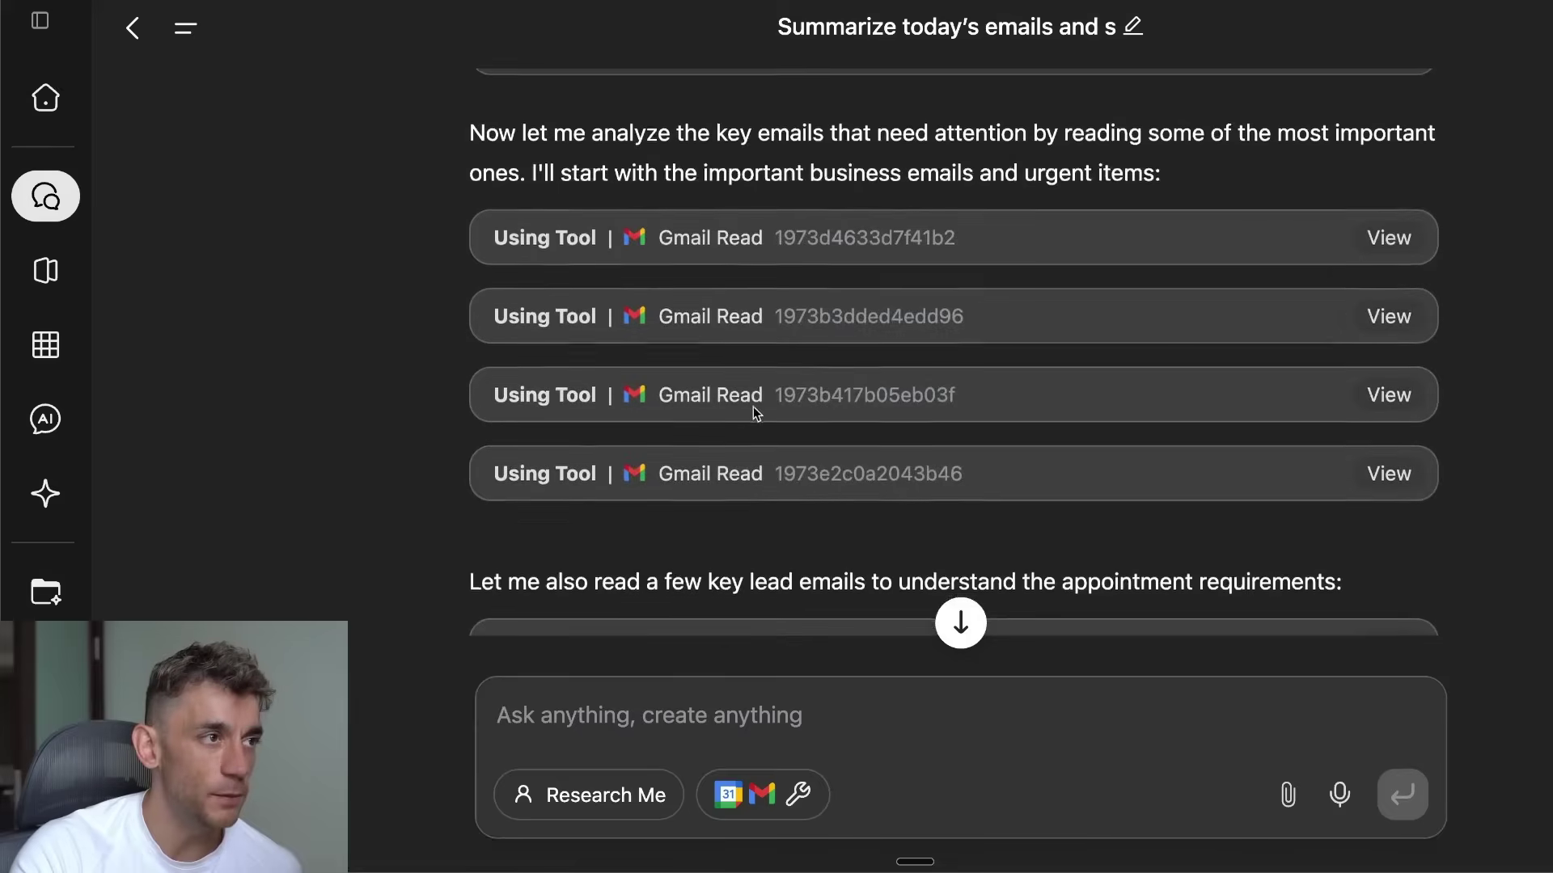
drag(776, 359, 751, 318)
scroll(750, 318, down, 4)
drag(467, 204, 1346, 321)
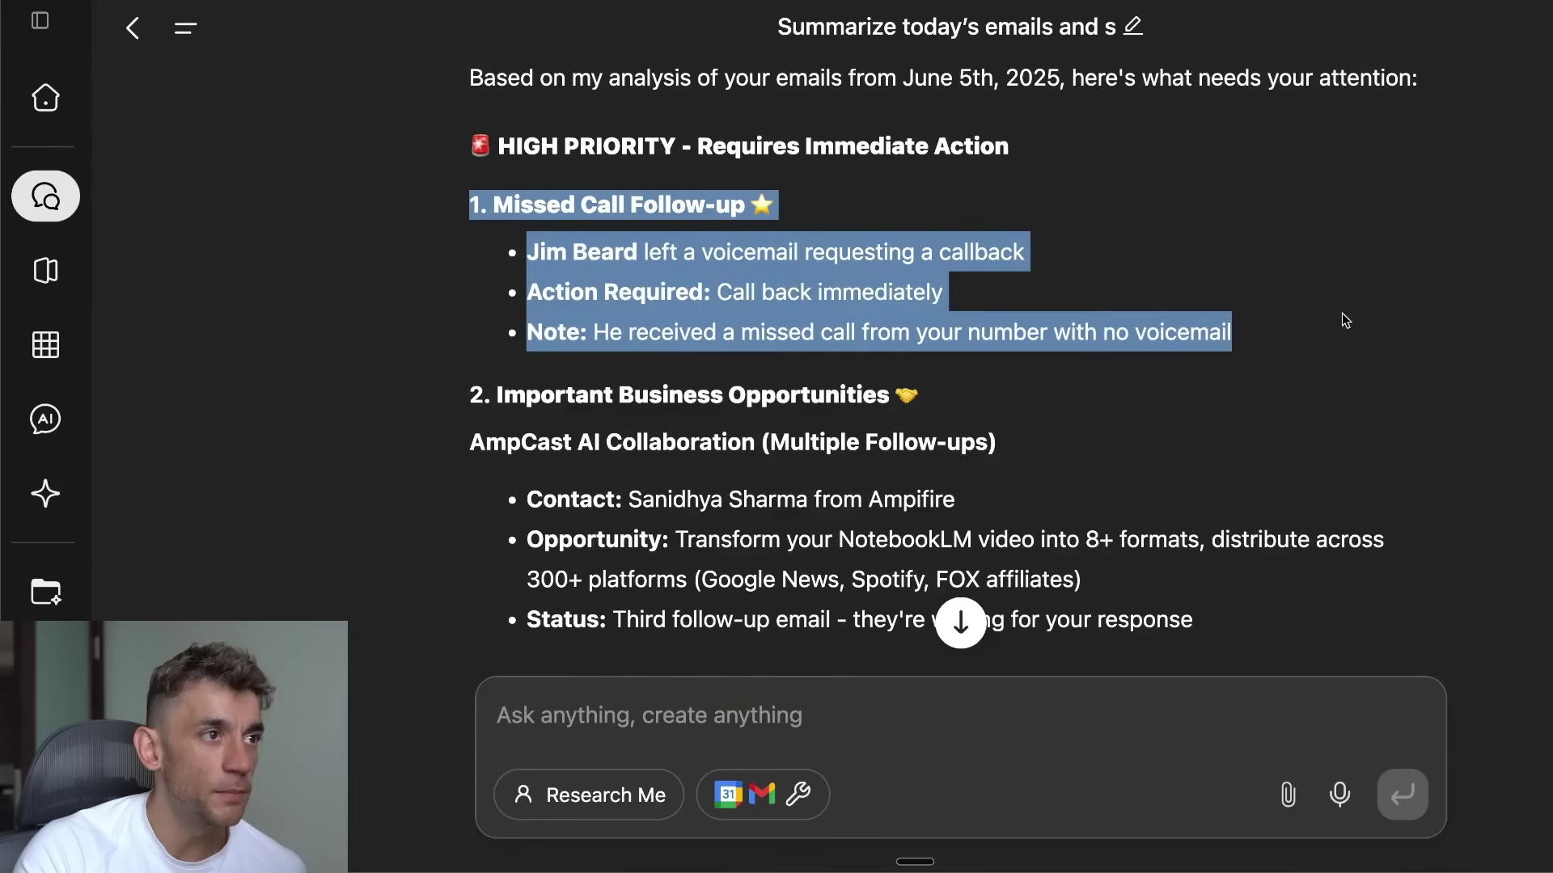
triple_click(649, 271)
triple_click(584, 290)
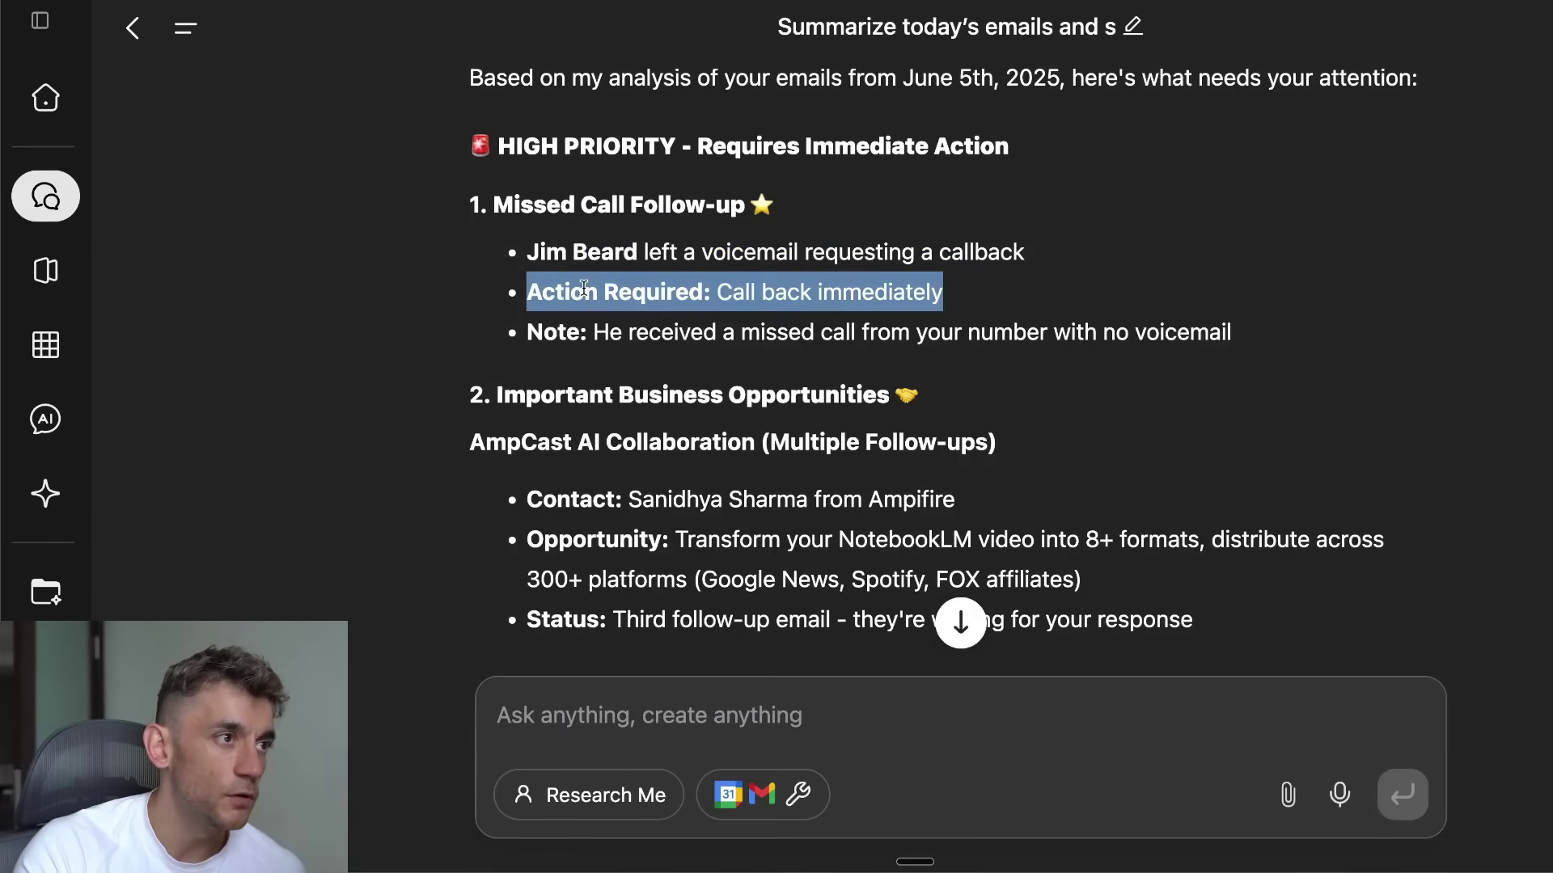
triple_click(571, 323)
drag(571, 324, 1129, 361)
scroll(522, 242, down, 3)
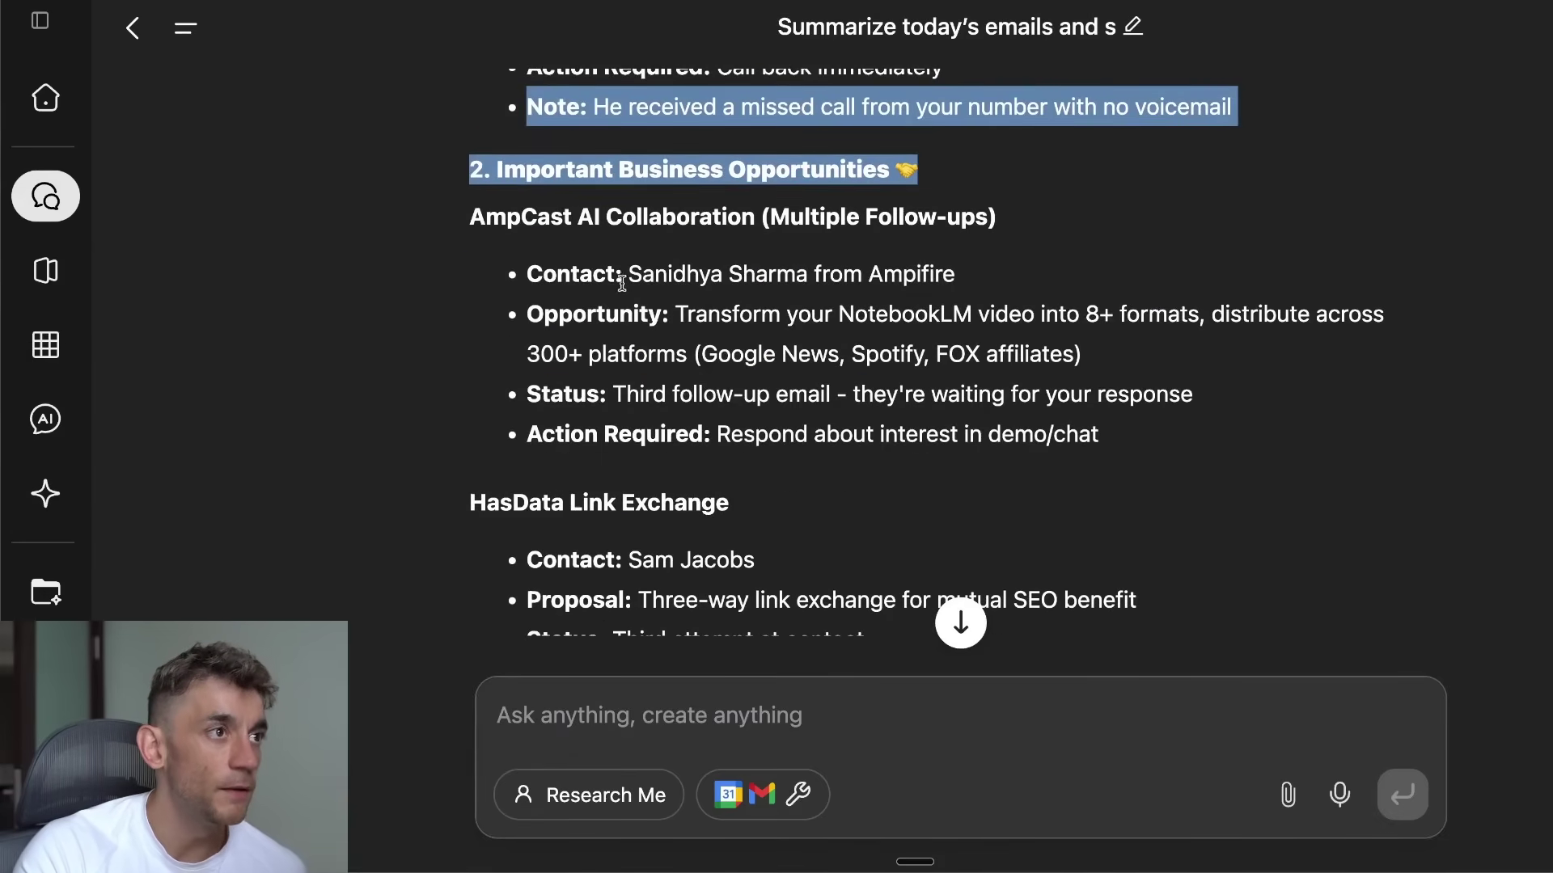
Step: Read the AmpCast AI collaboration details and the summary sections that follow
click(536, 195)
drag(451, 146, 1192, 424)
scroll(566, 287, down, 3)
drag(429, 186, 1100, 372)
scroll(1105, 357, down, 2)
drag(437, 247, 1212, 385)
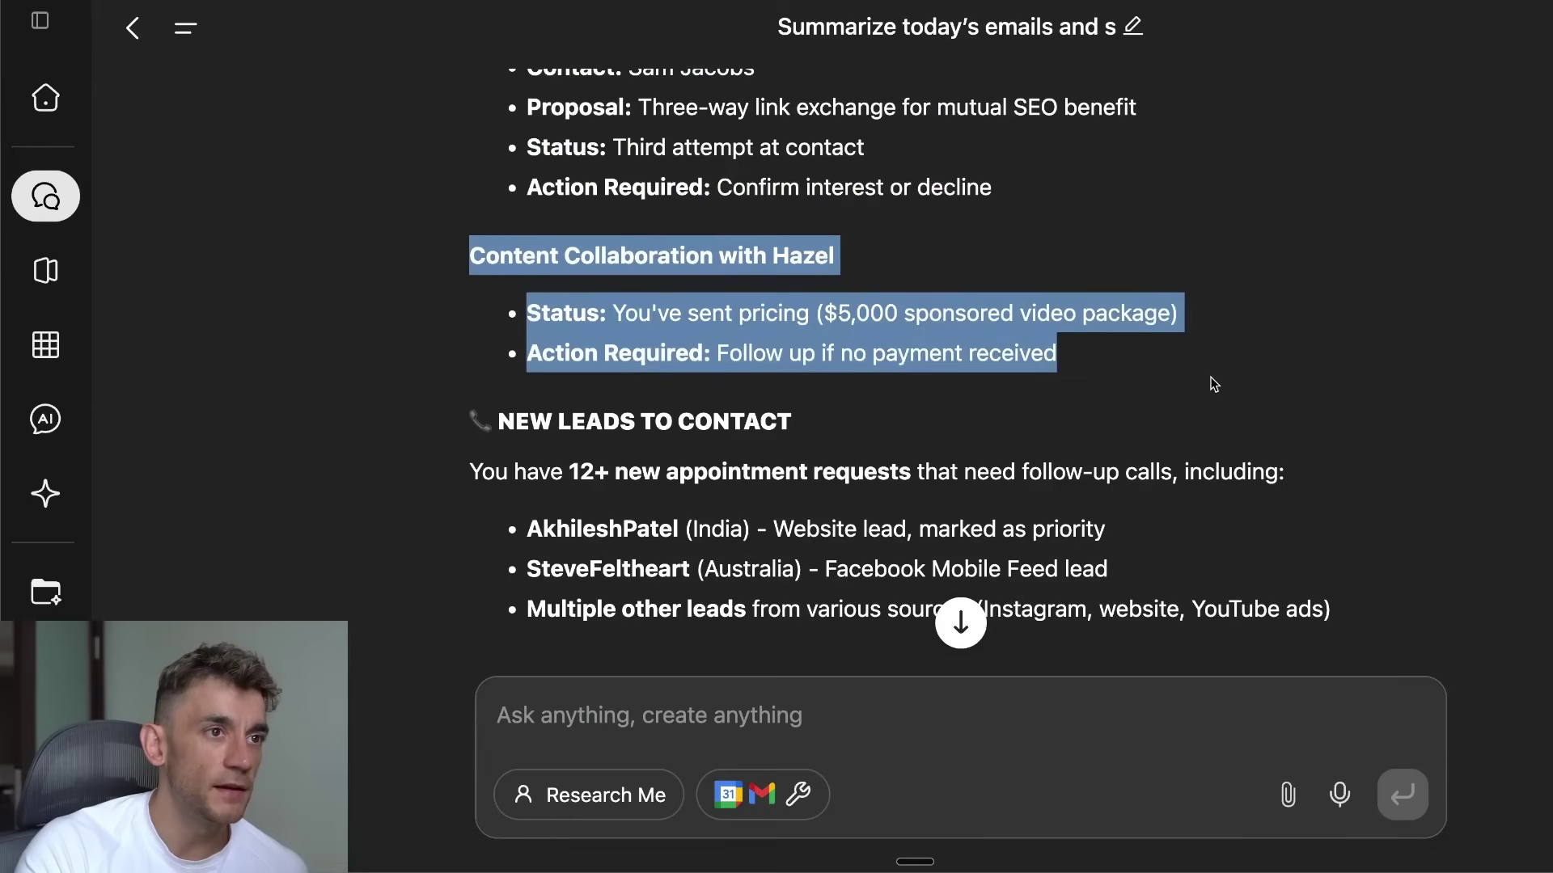
scroll(948, 369, down, 3)
scroll(484, 235, down, 4)
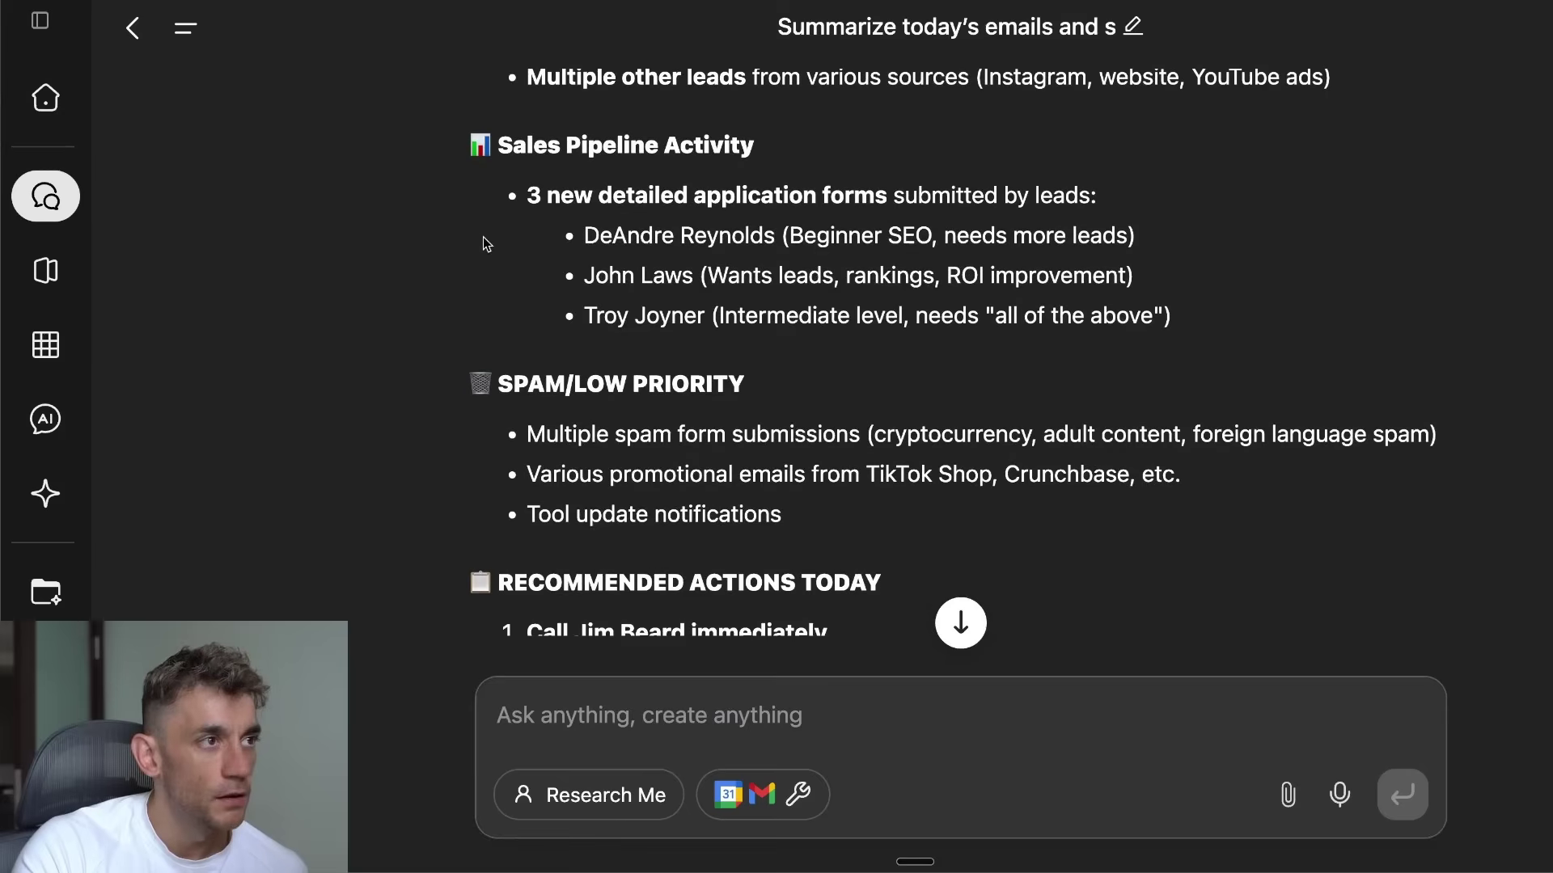
drag(461, 155, 1318, 364)
scroll(1109, 454, down, 4)
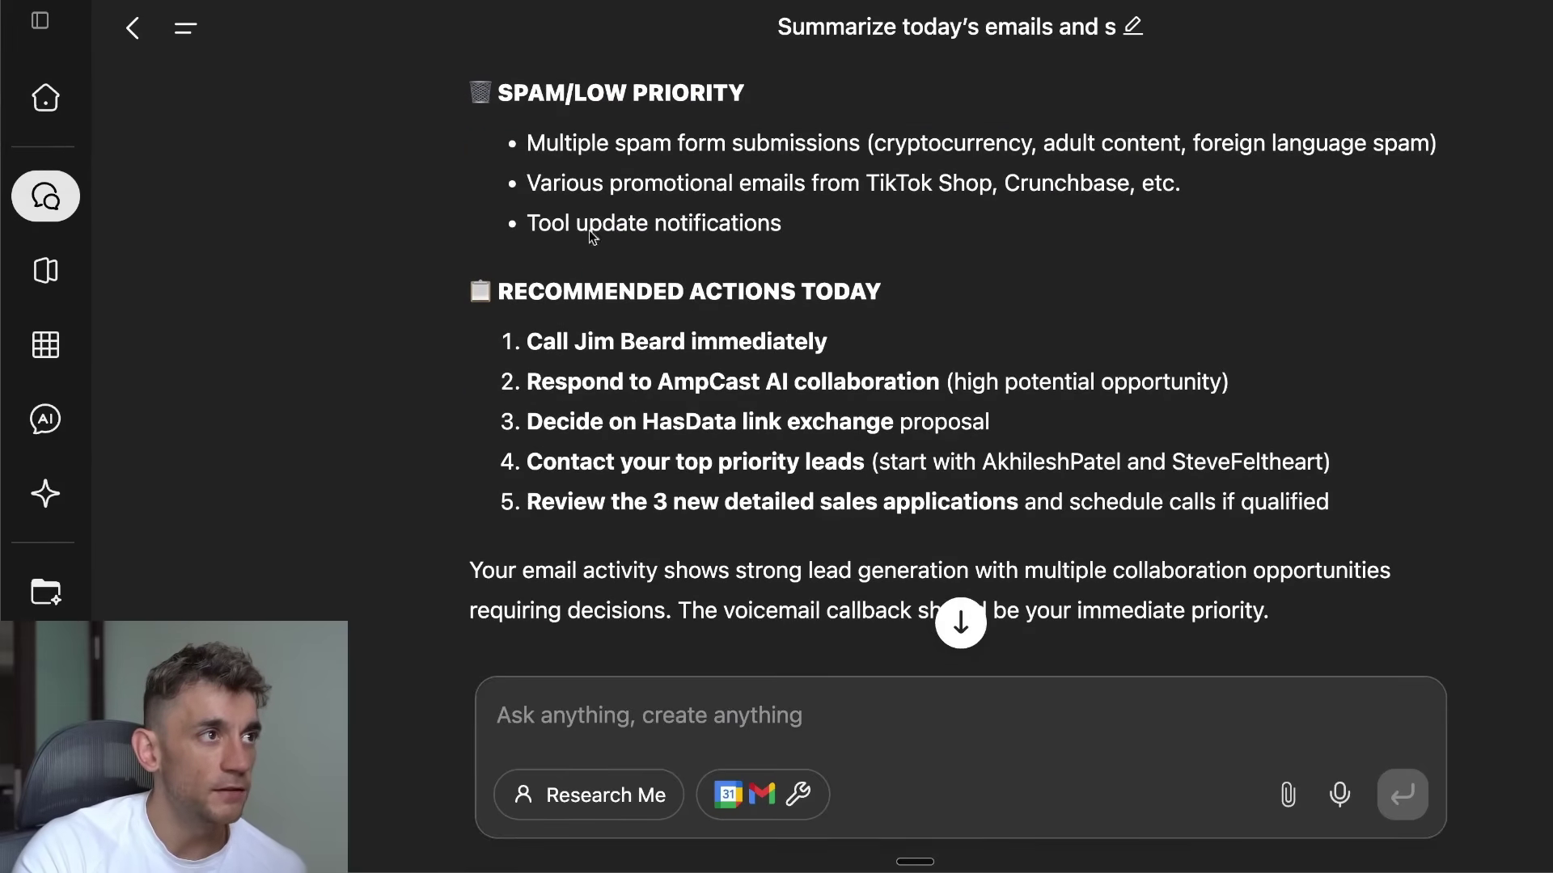
Step: Review the three SPAM/LOW PRIORITY bullets and the Recommended Actions Today list
drag(437, 135, 865, 212)
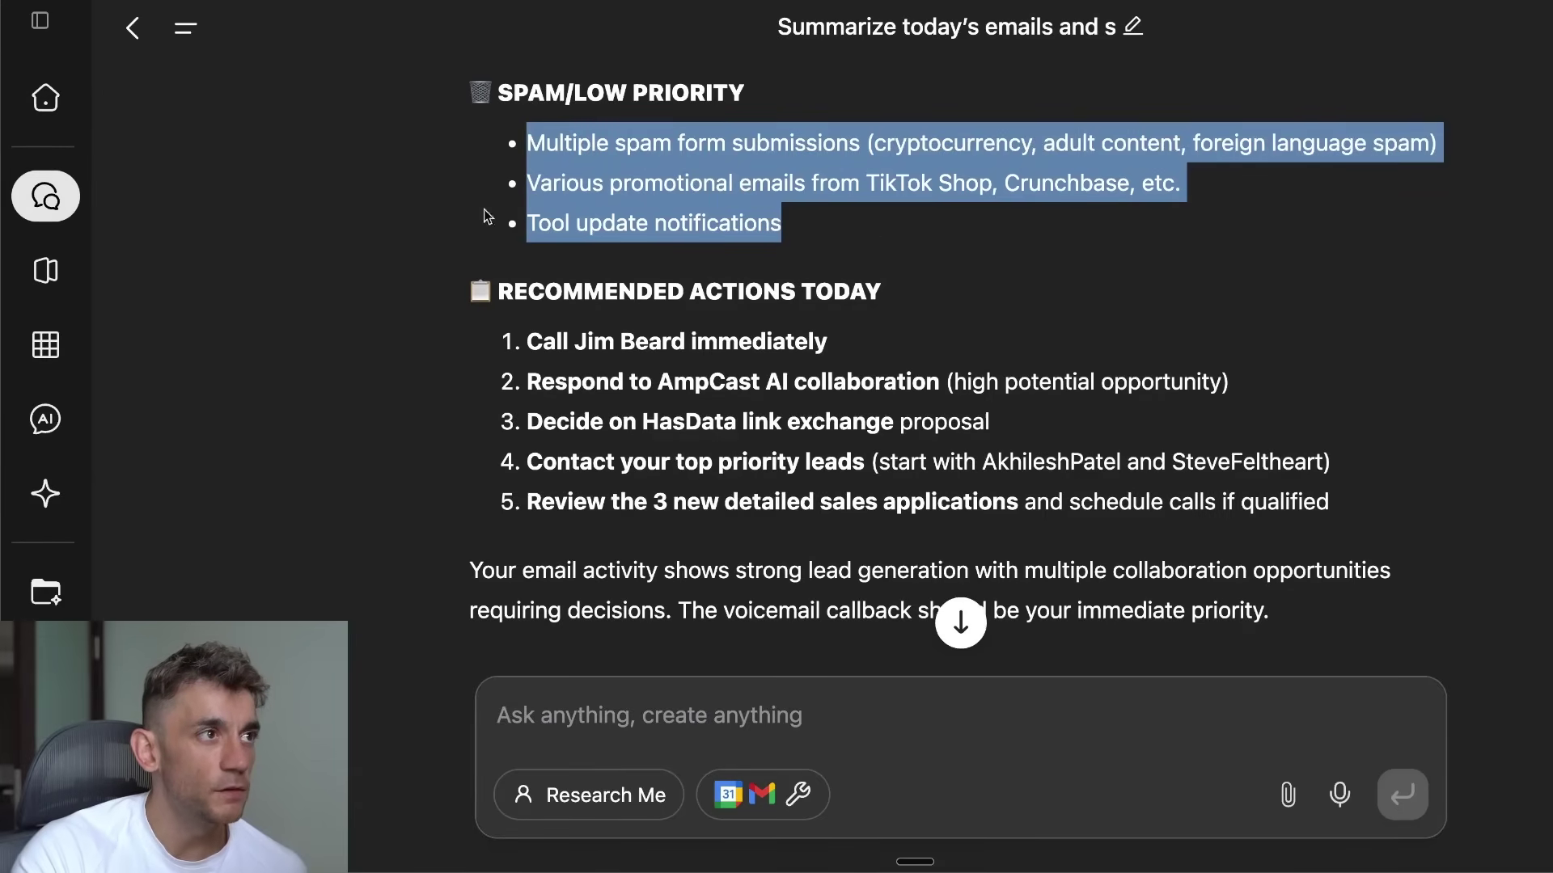
scroll(699, 97, down, 3)
drag(456, 96, 1440, 349)
click(1411, 380)
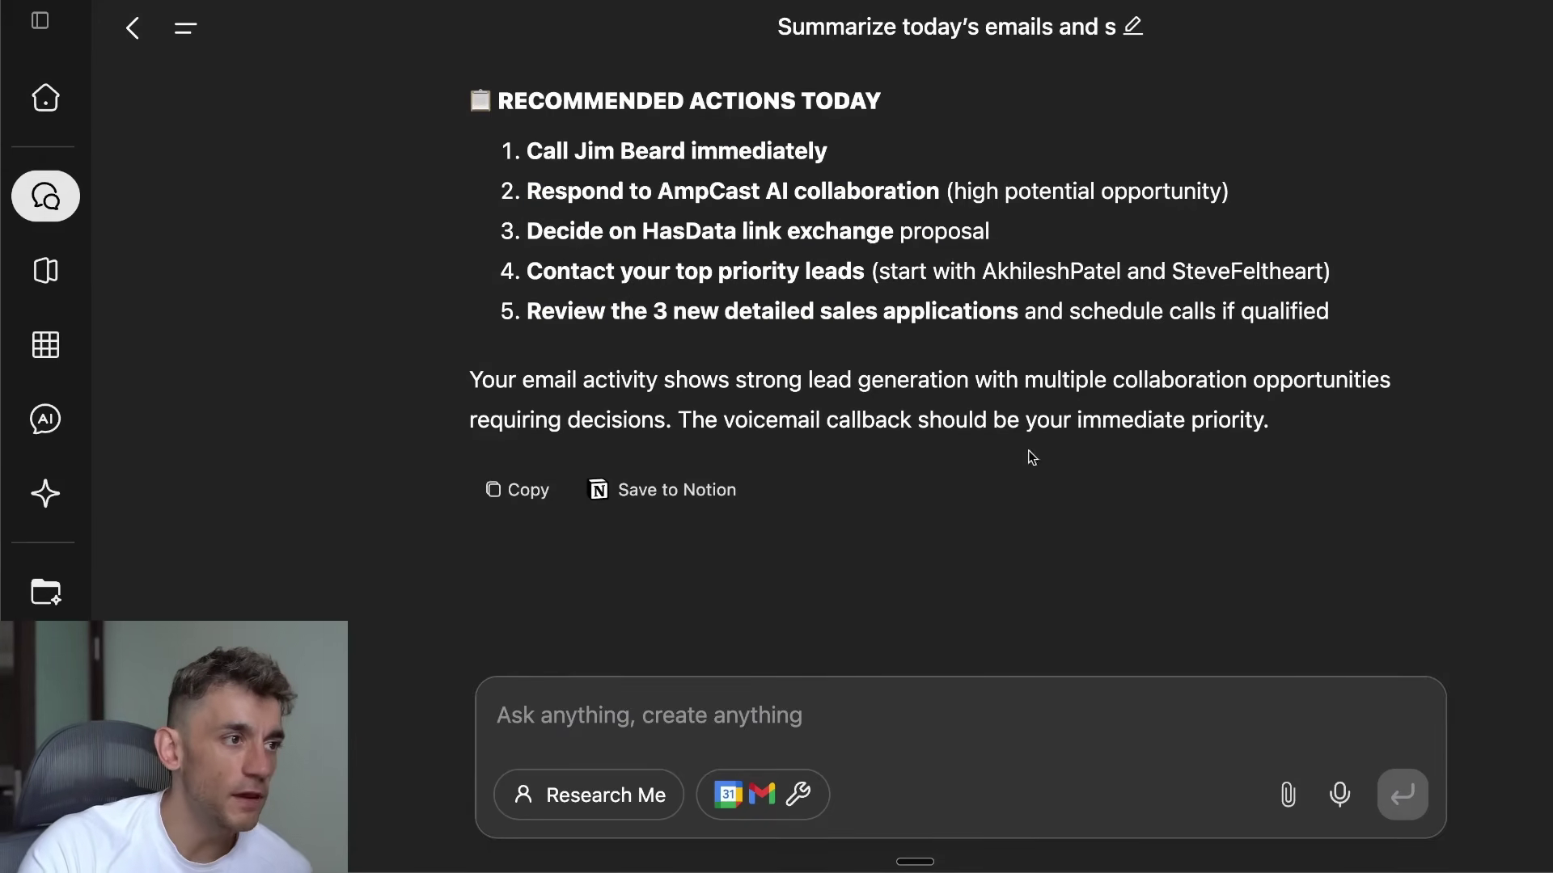
Step: Save the email summary to Notion and look back over the reply
click(700, 503)
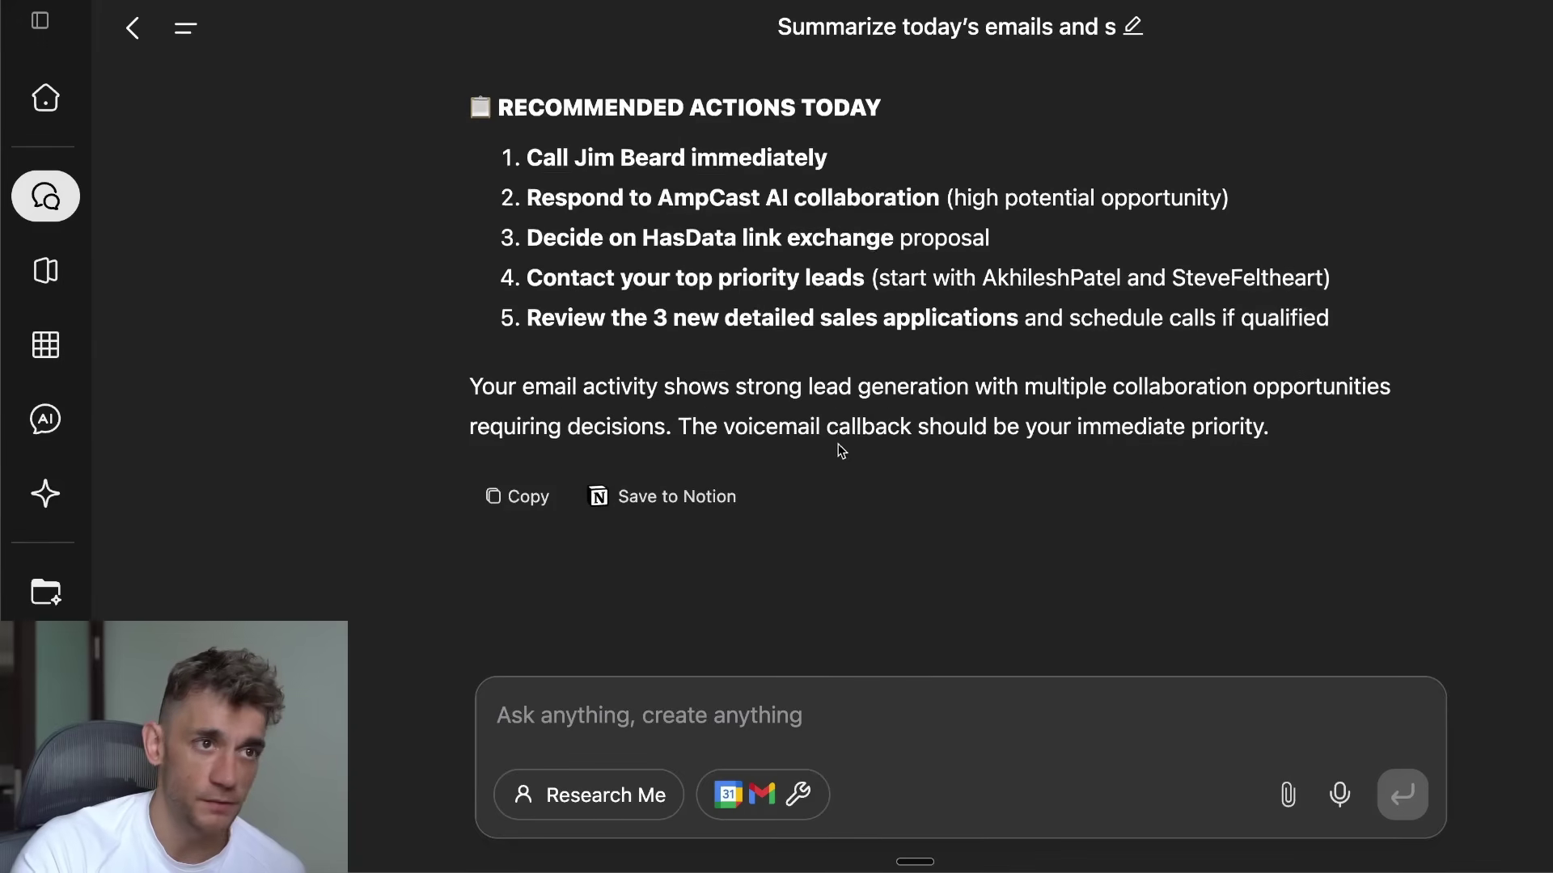
scroll(873, 431, up, 10)
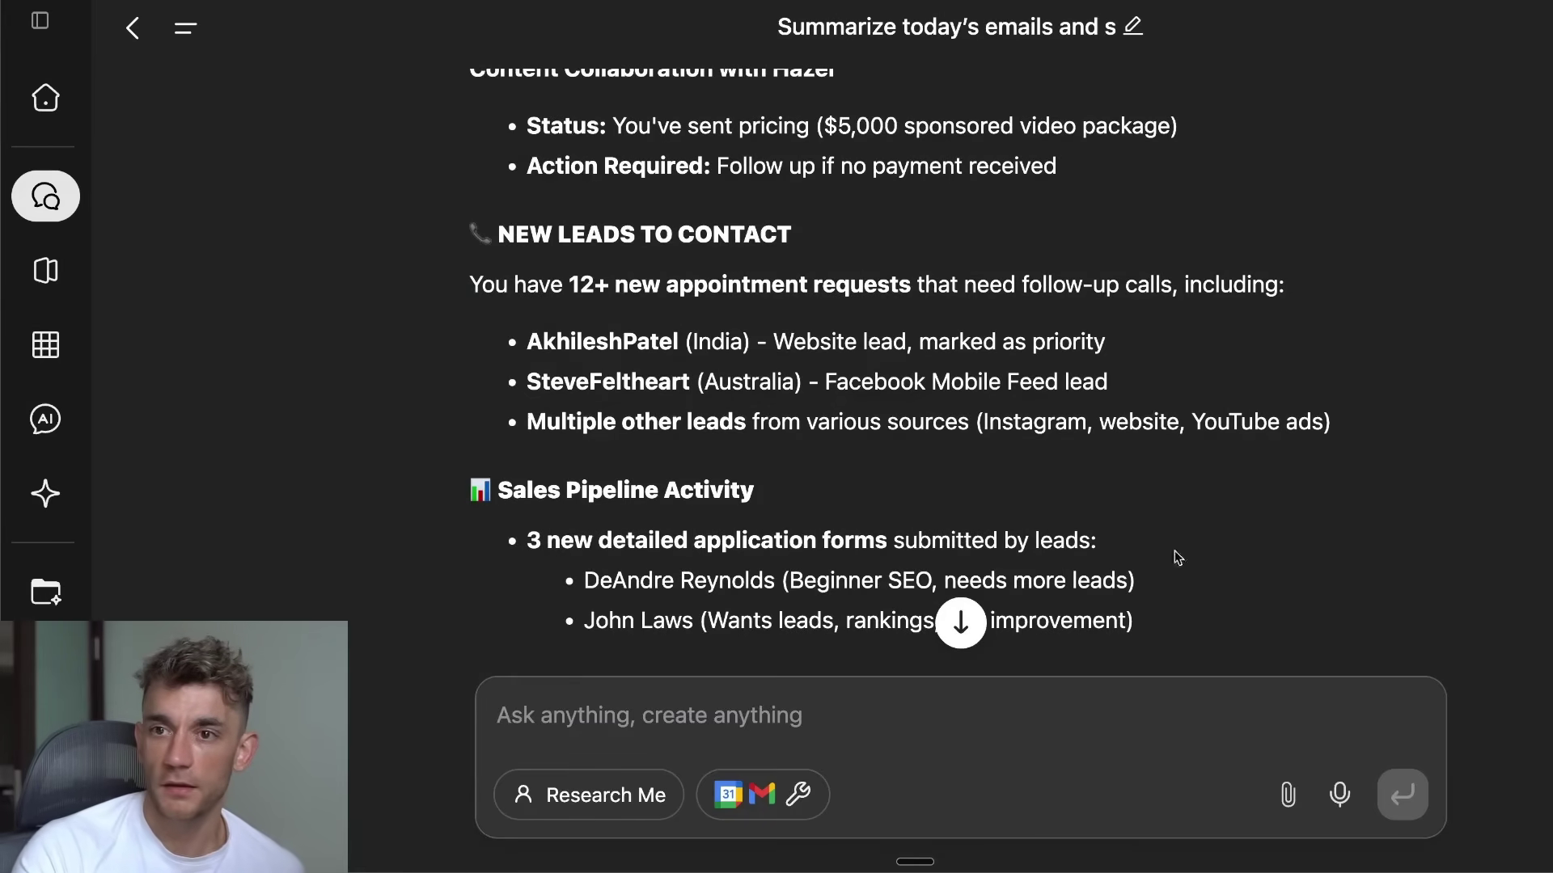
scroll(938, 427, up, 15)
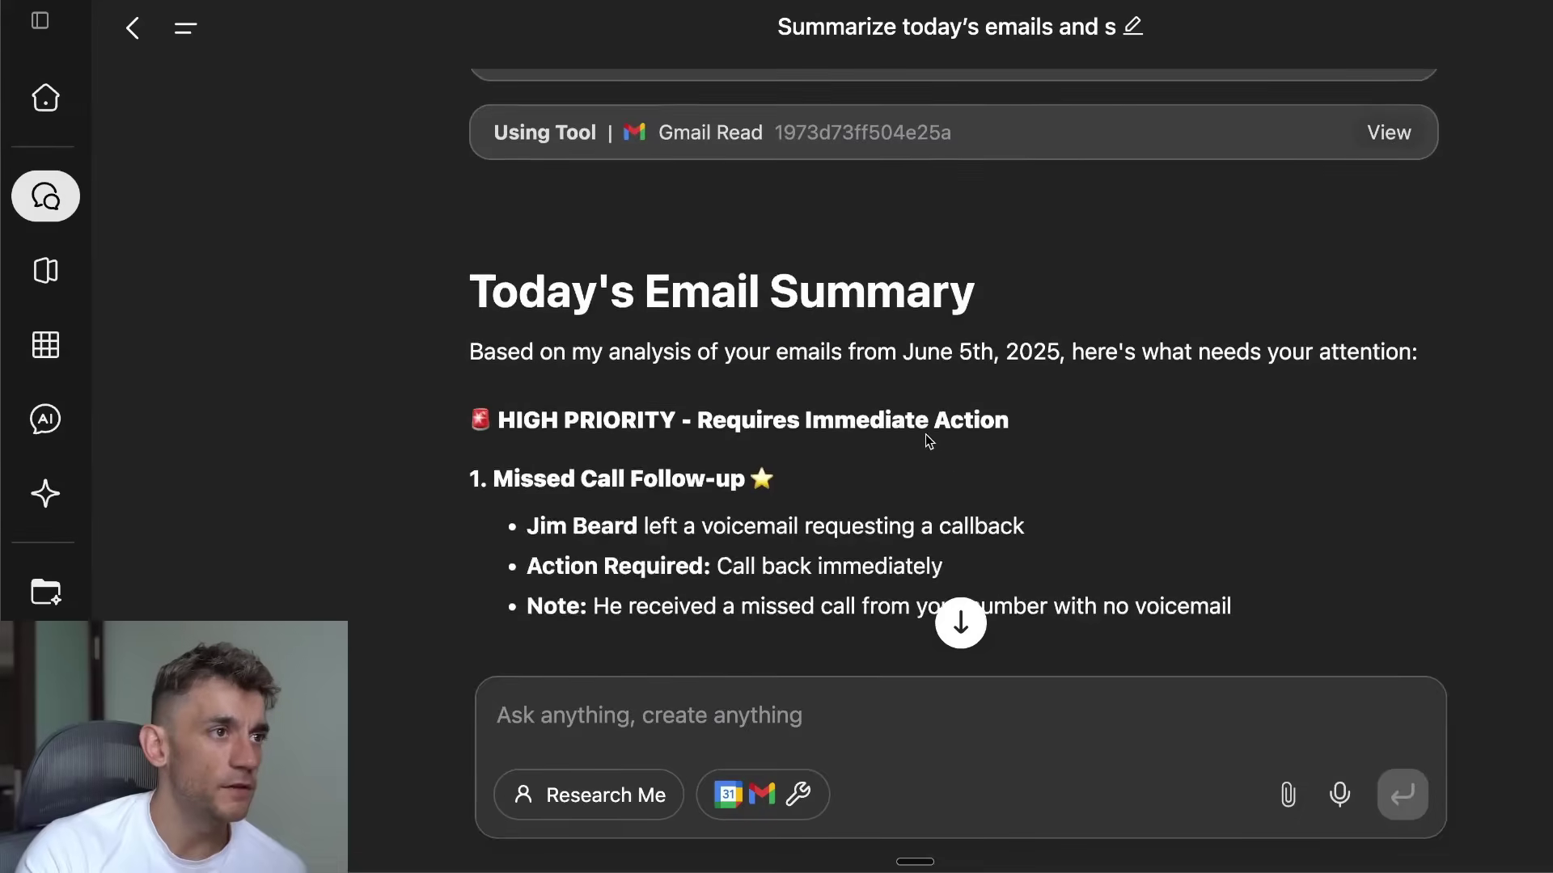
scroll(1041, 423, down, 20)
scroll(1001, 513, down, 10)
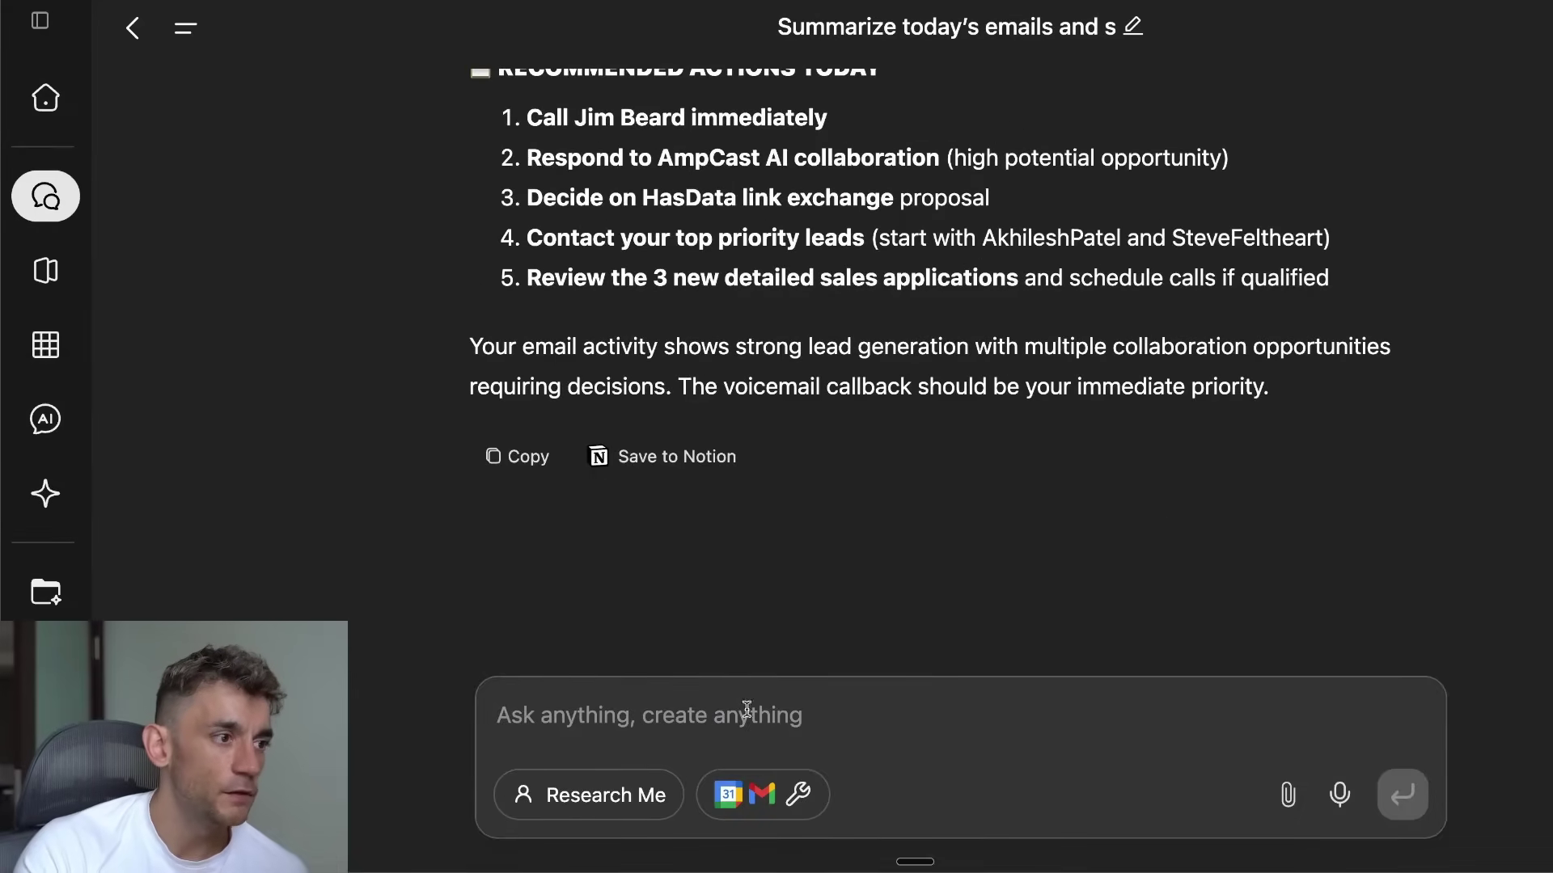
click(746, 804)
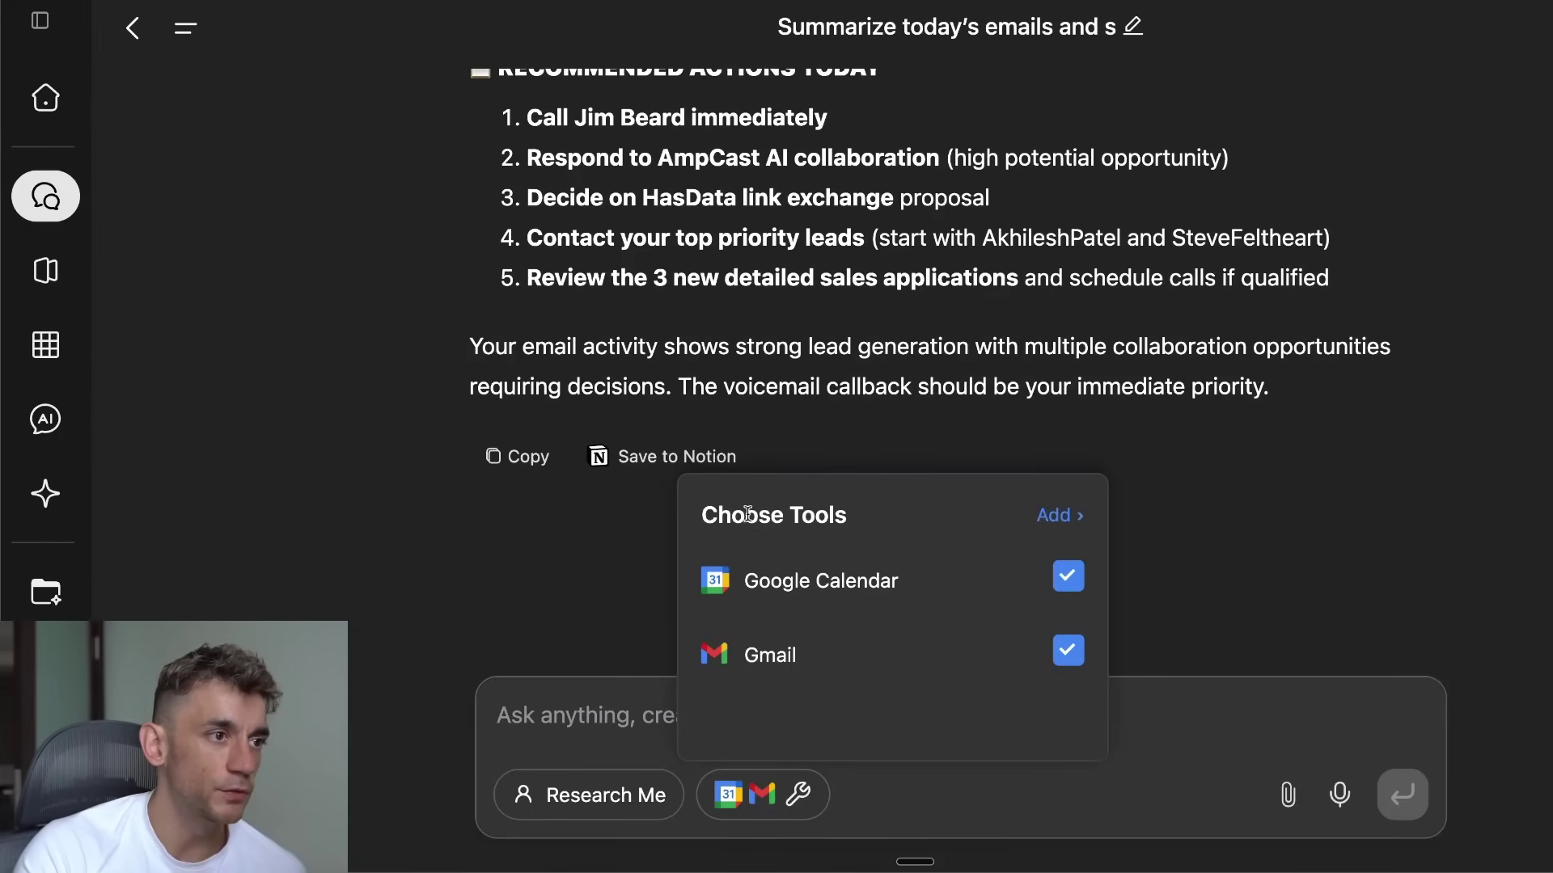
triple_click(787, 592)
double_click(776, 658)
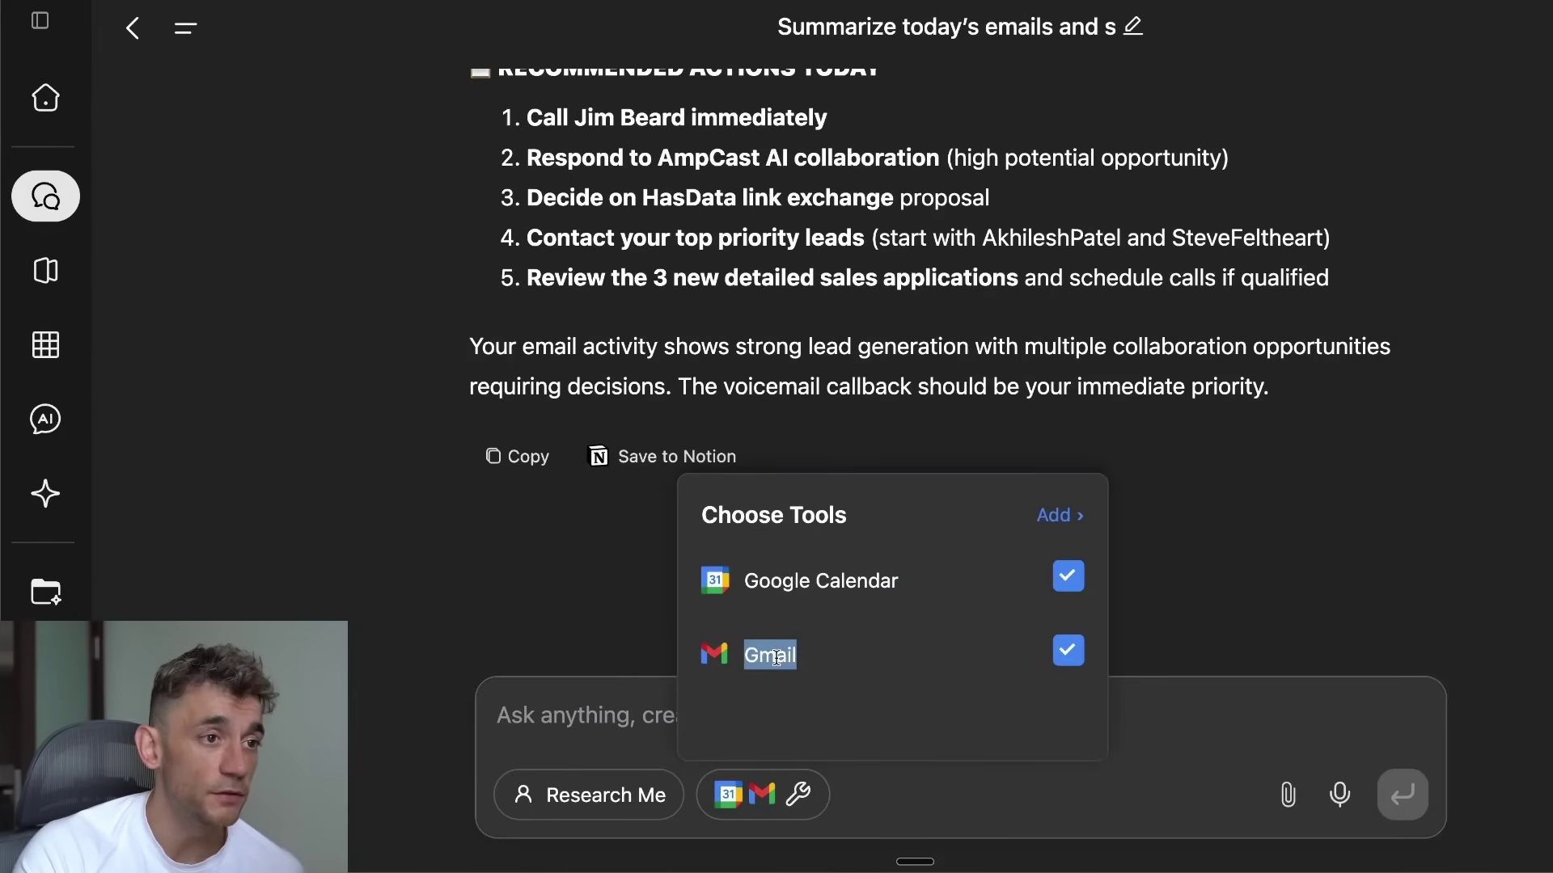
click(1053, 515)
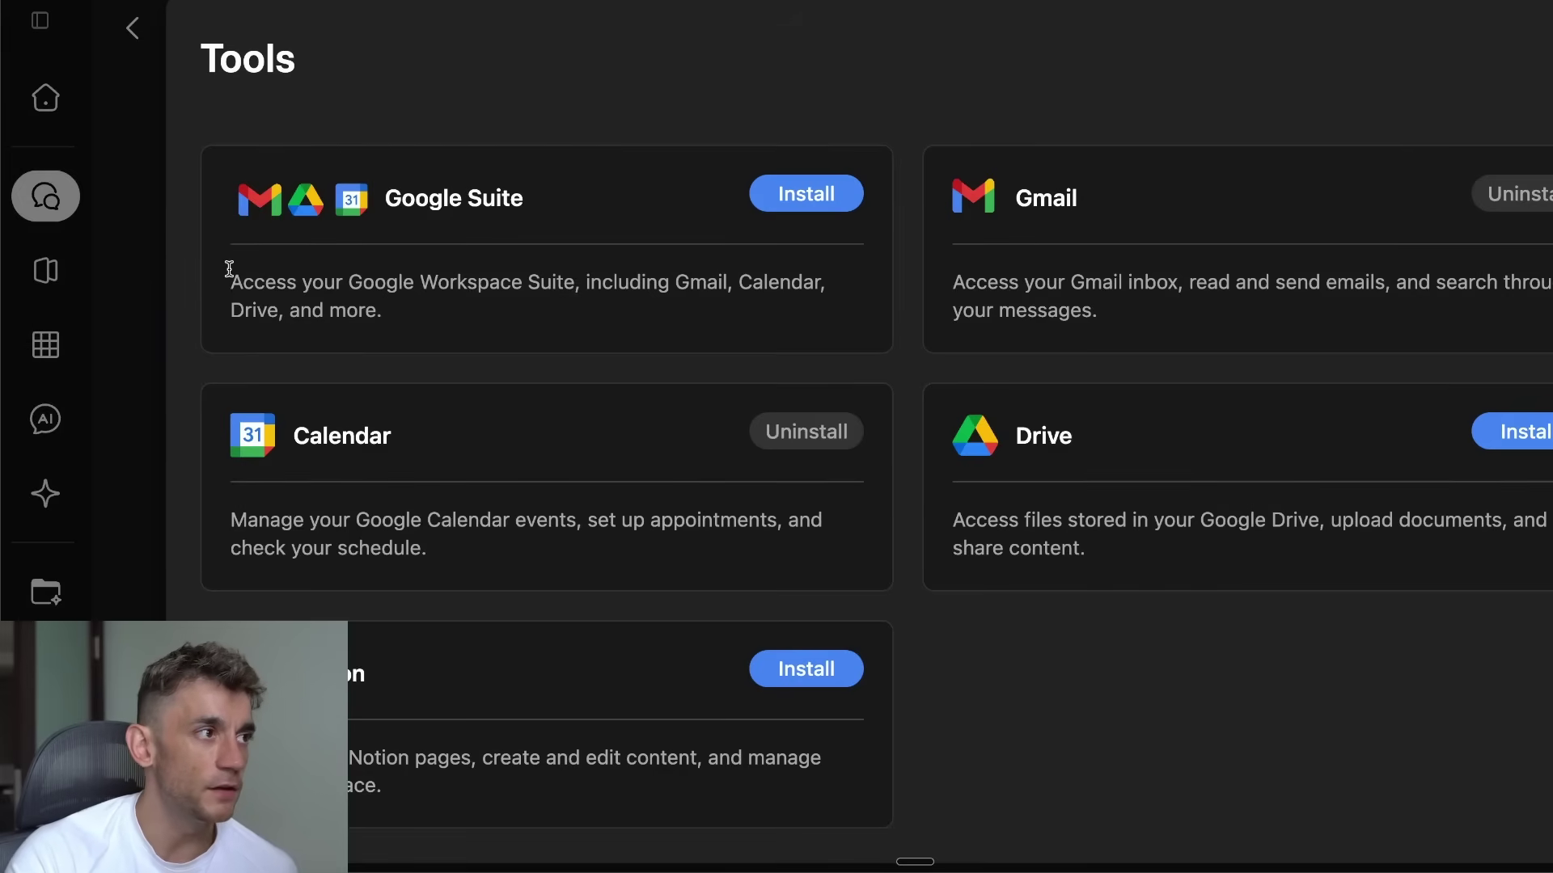
drag(229, 275, 548, 313)
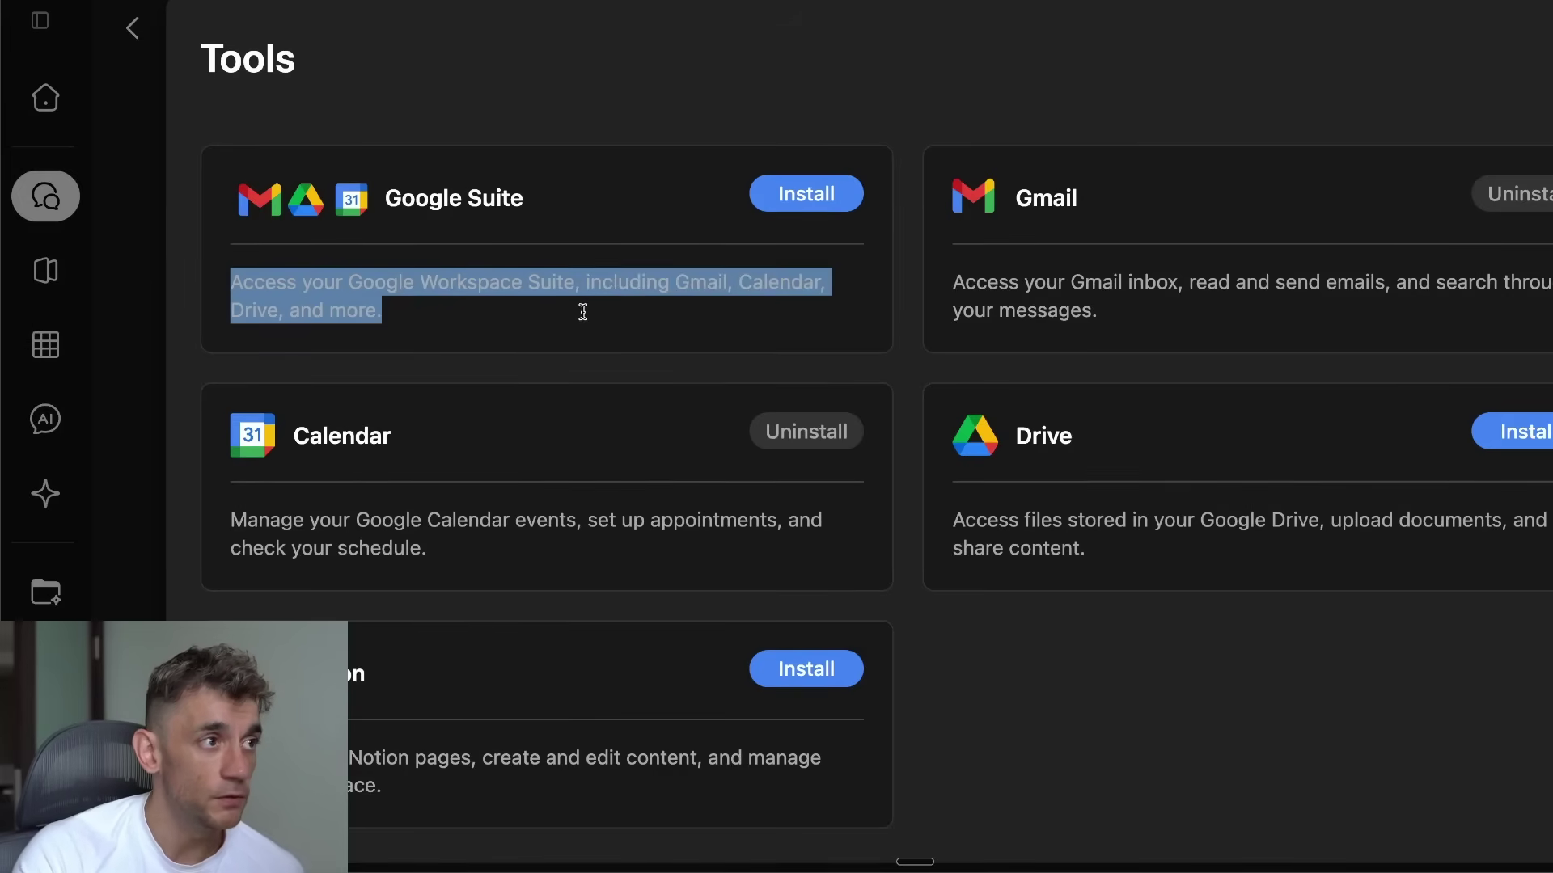
click(580, 302)
drag(353, 277, 685, 330)
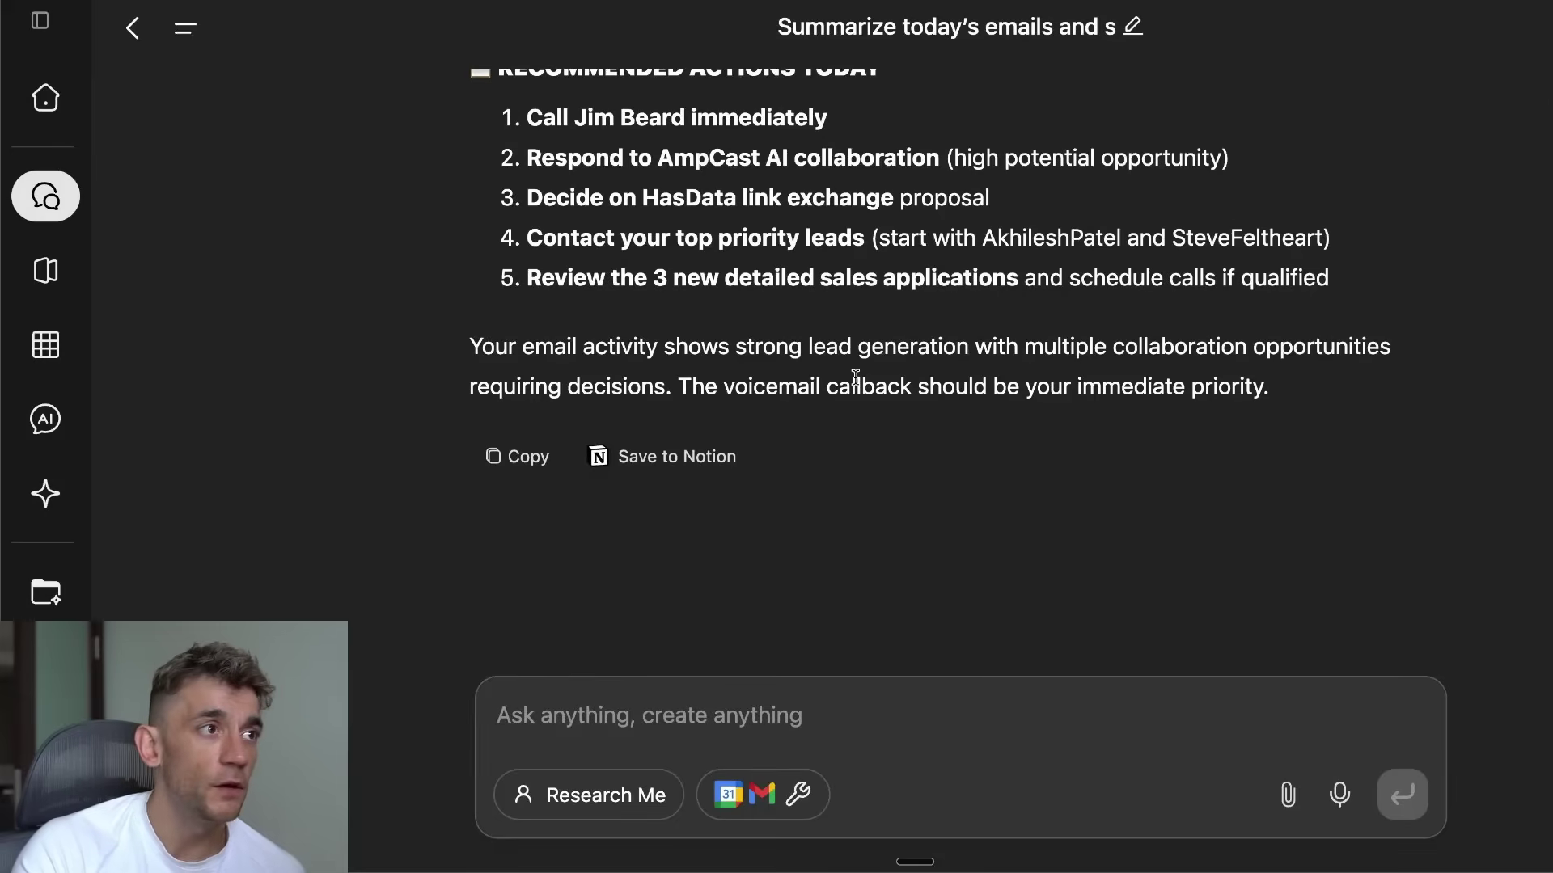
Step: Copy the phrase 'AmpCast AI collaboration' from the recommended actions
scroll(842, 382, up, 3)
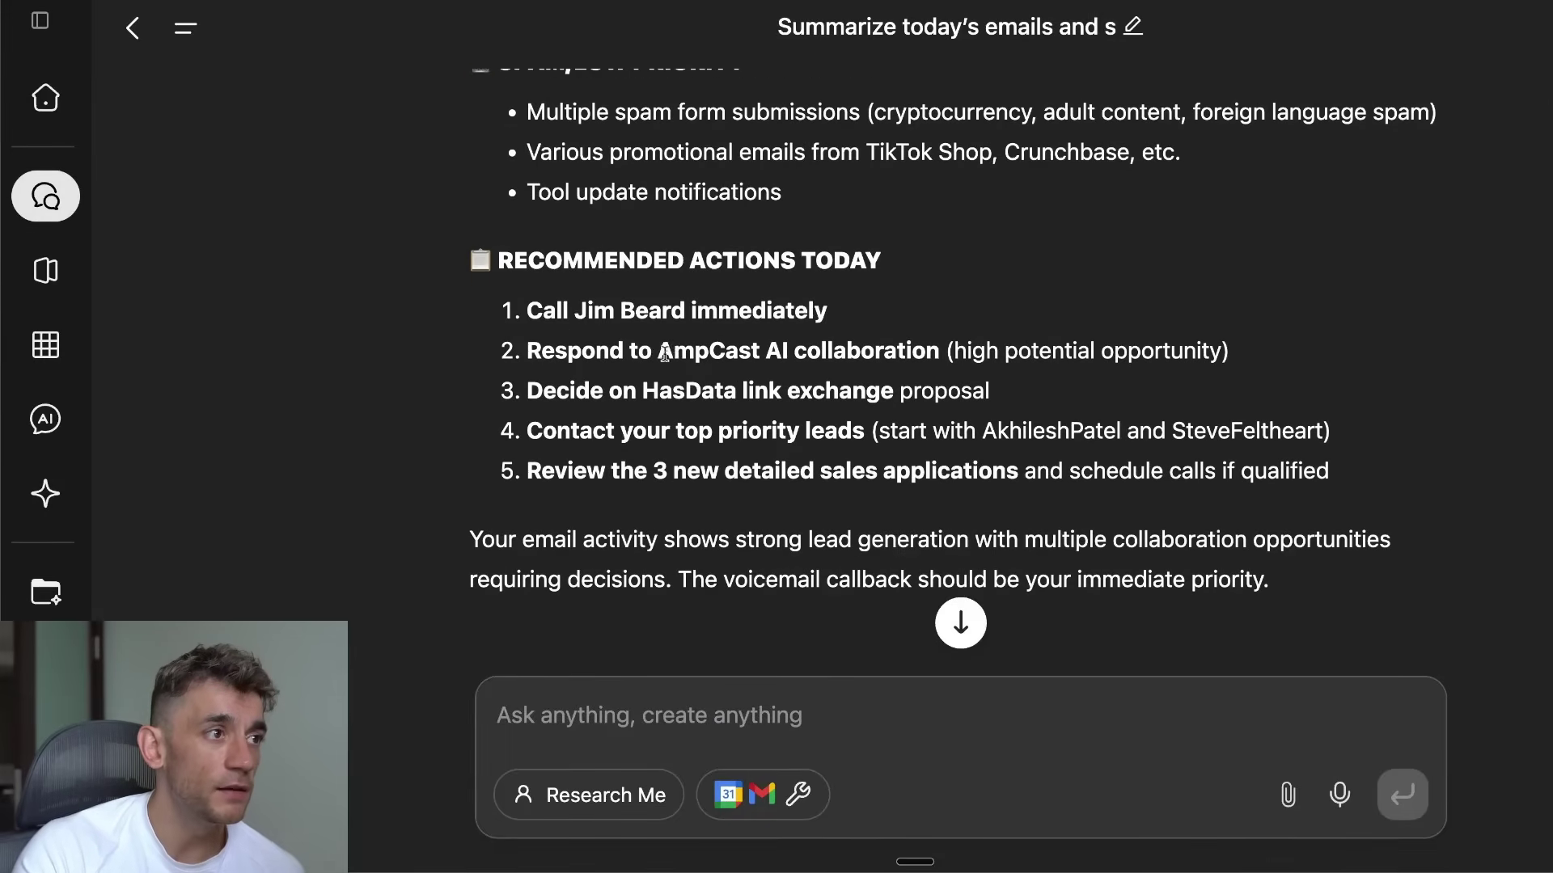
triple_click(561, 353)
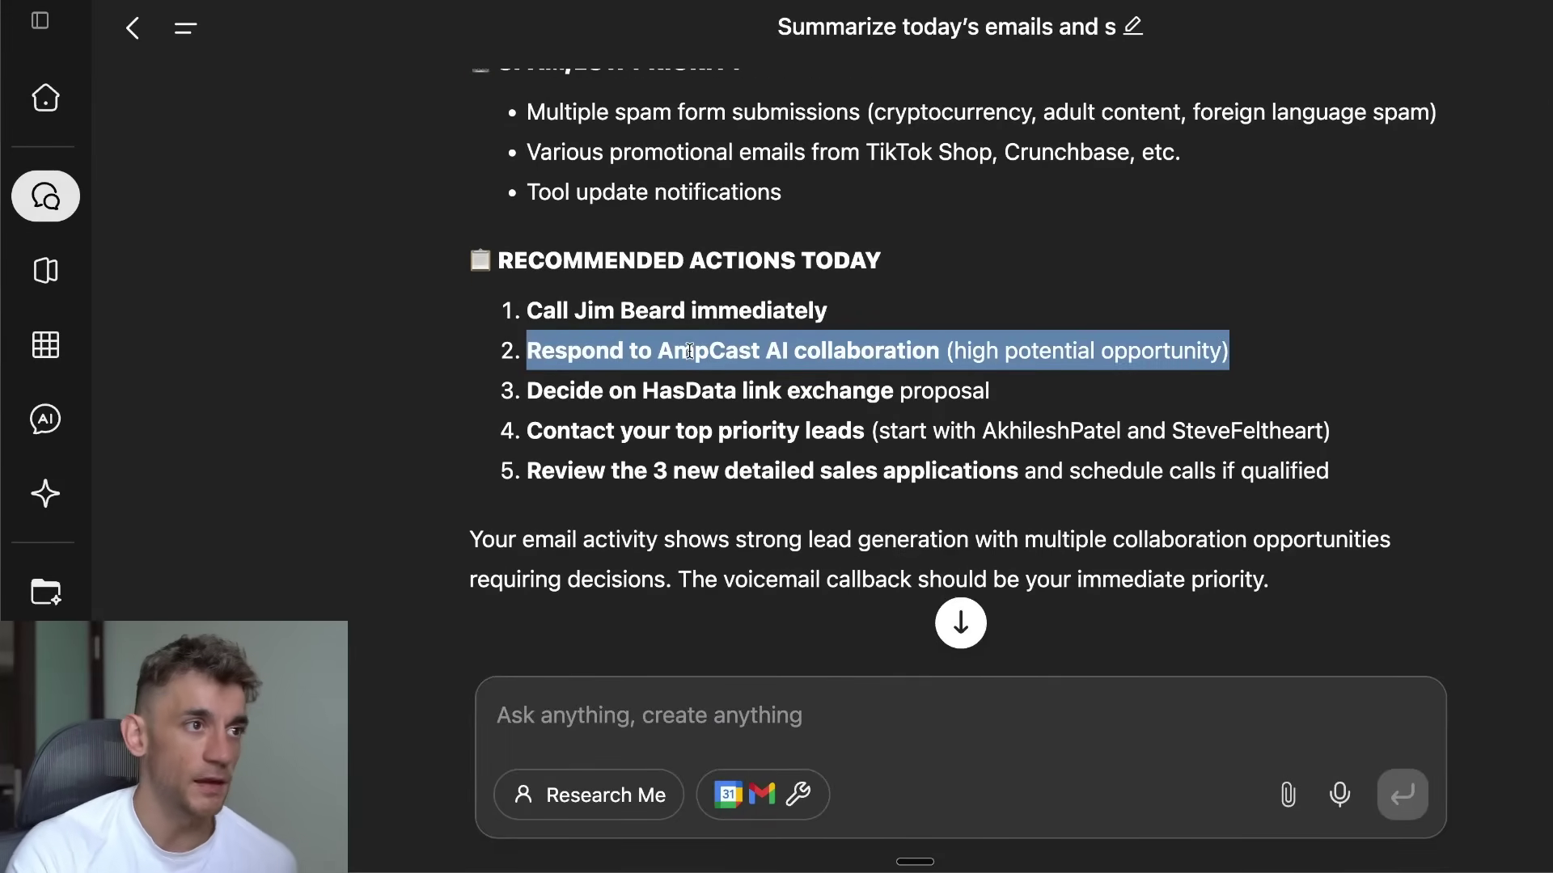
double_click(690, 351)
drag(690, 351, 832, 358)
key(ctrl+c)
Step: Ask the agent to draft a response to the AmpCast AI collaboration selling a sponsored YouTube video
click(829, 745)
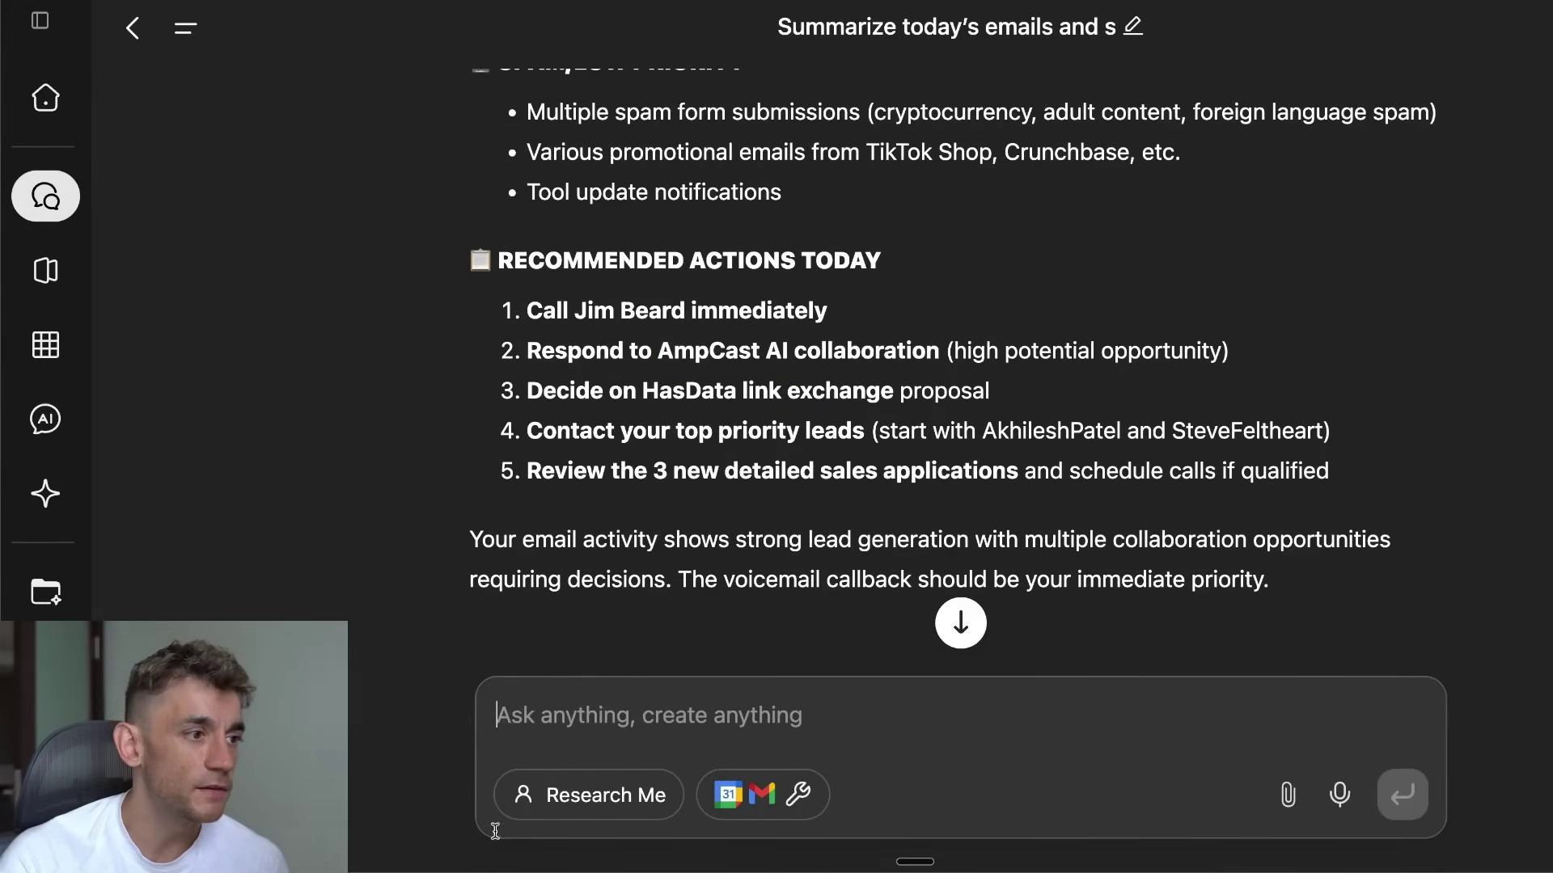
scroll(707, 607, down, 3)
key(ctrl+v)
key(Home)
text(Write a dra)
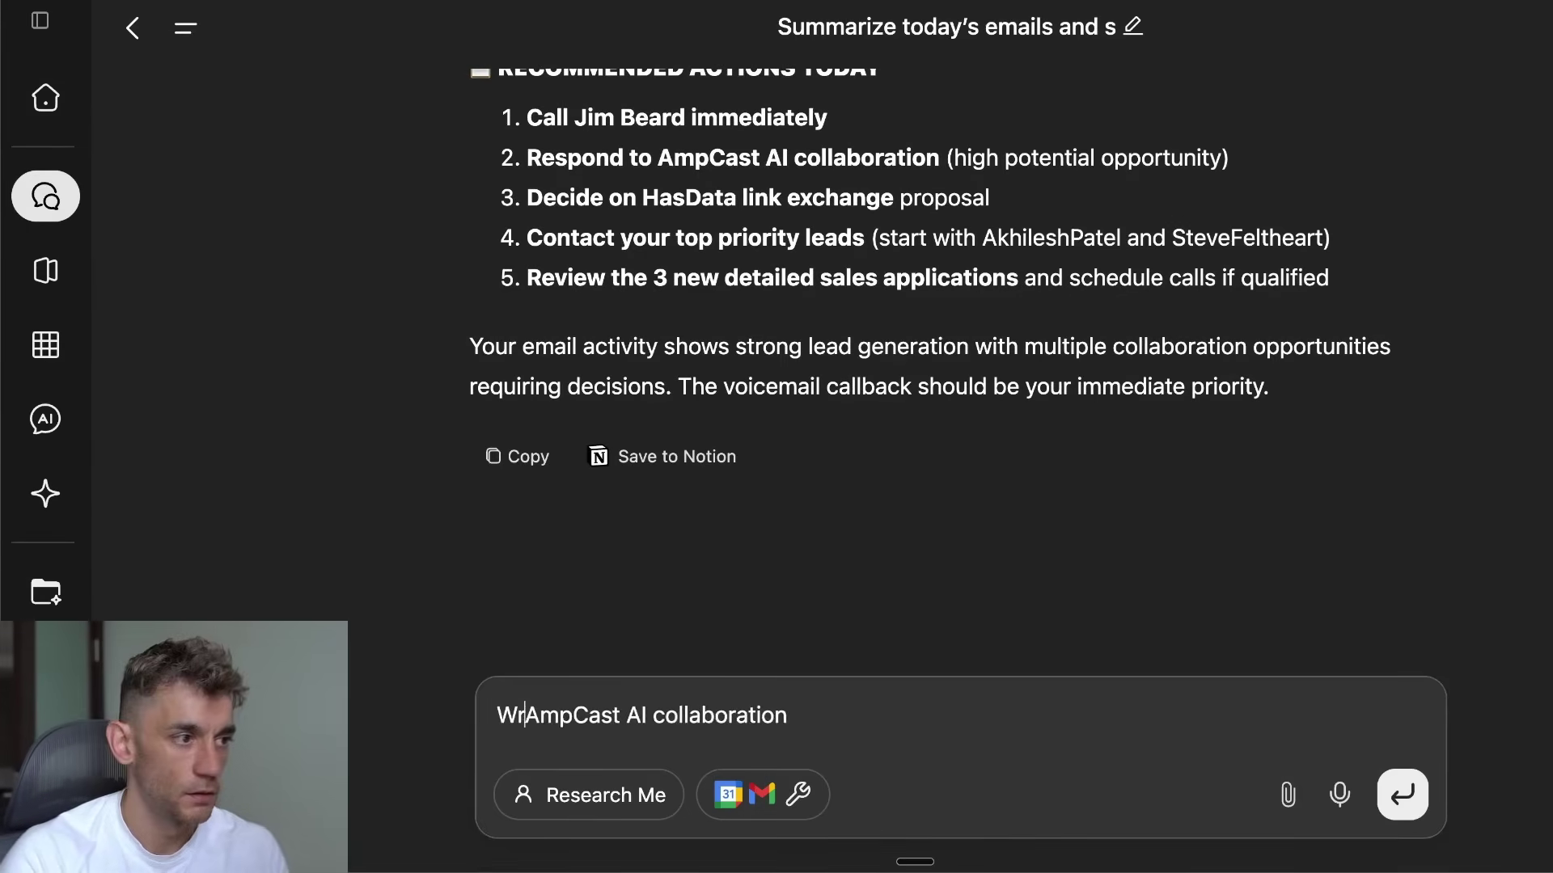
key(BackSpace)
key(BackSpace)
key(BackSpace)
key(BackSpace)
text(nd draft a respon)
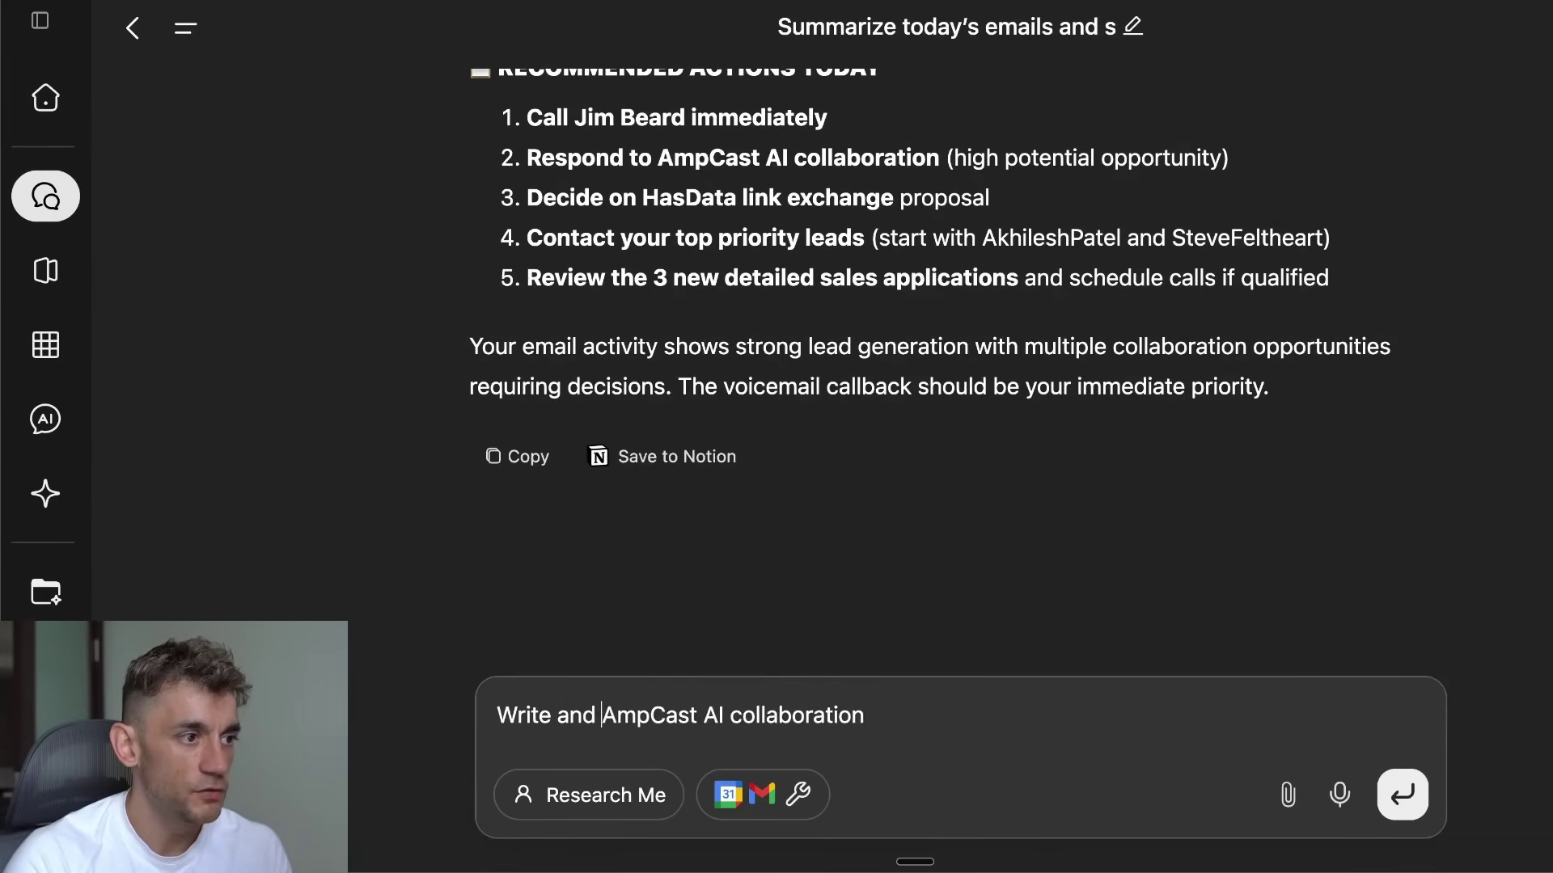
text(se to the)
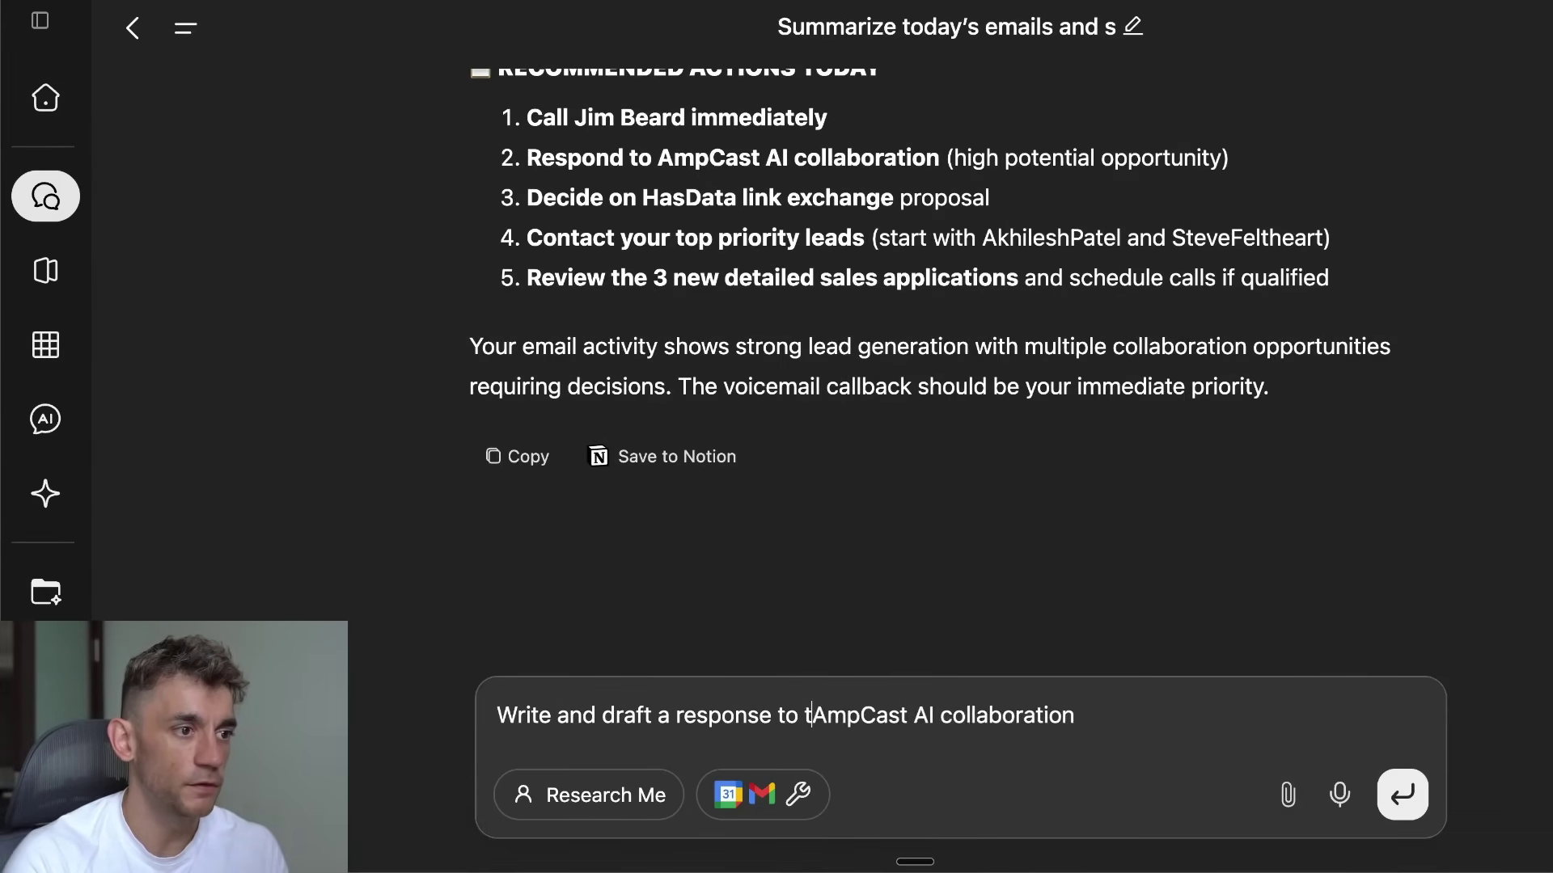
key(End)
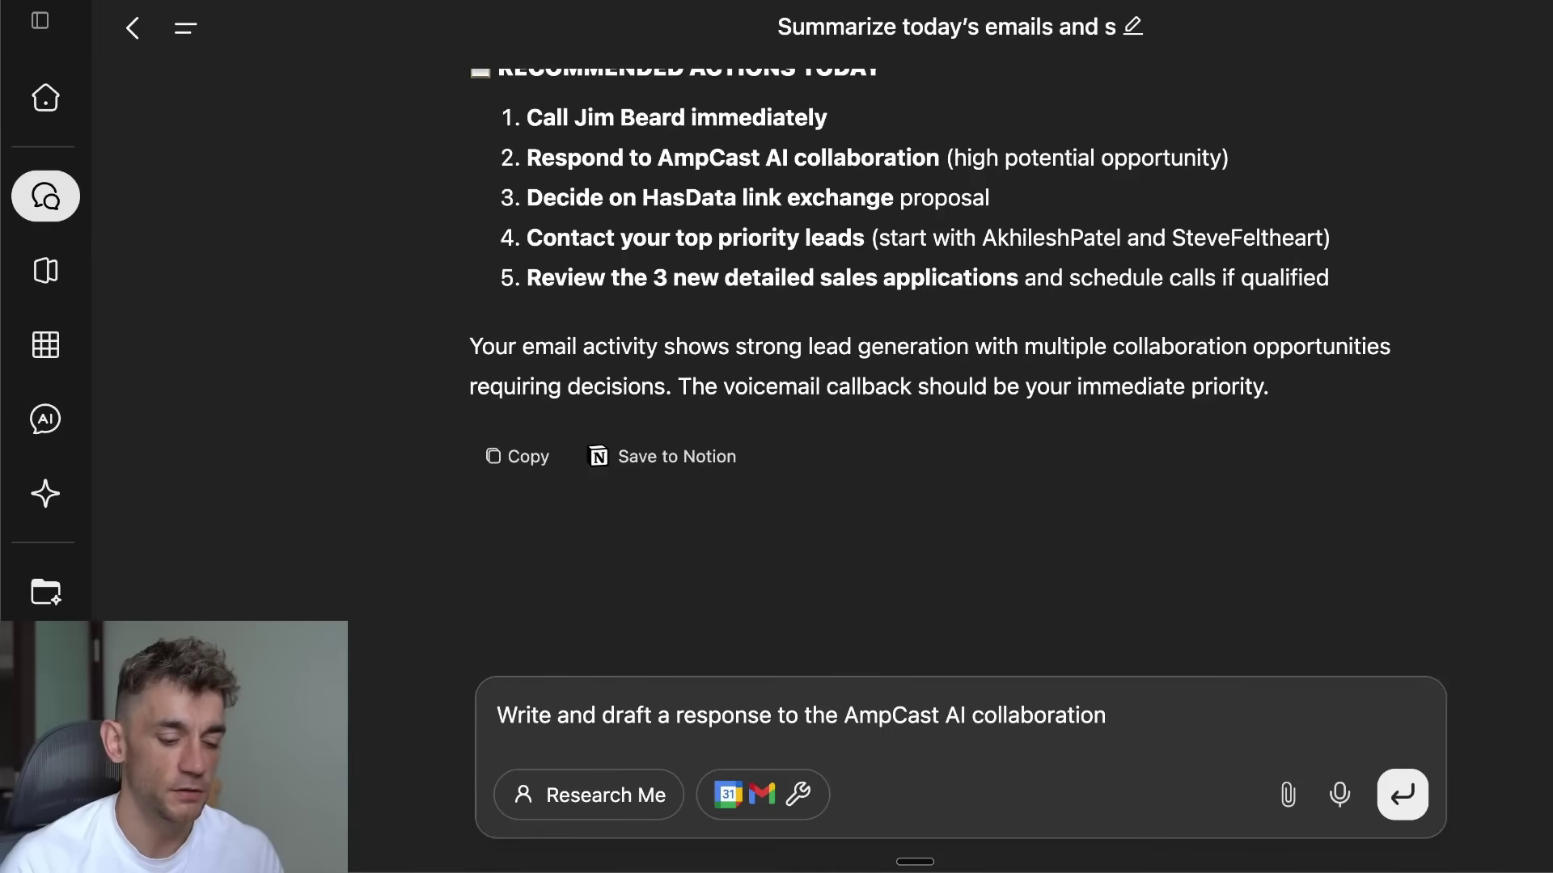
text(selling the benefits )
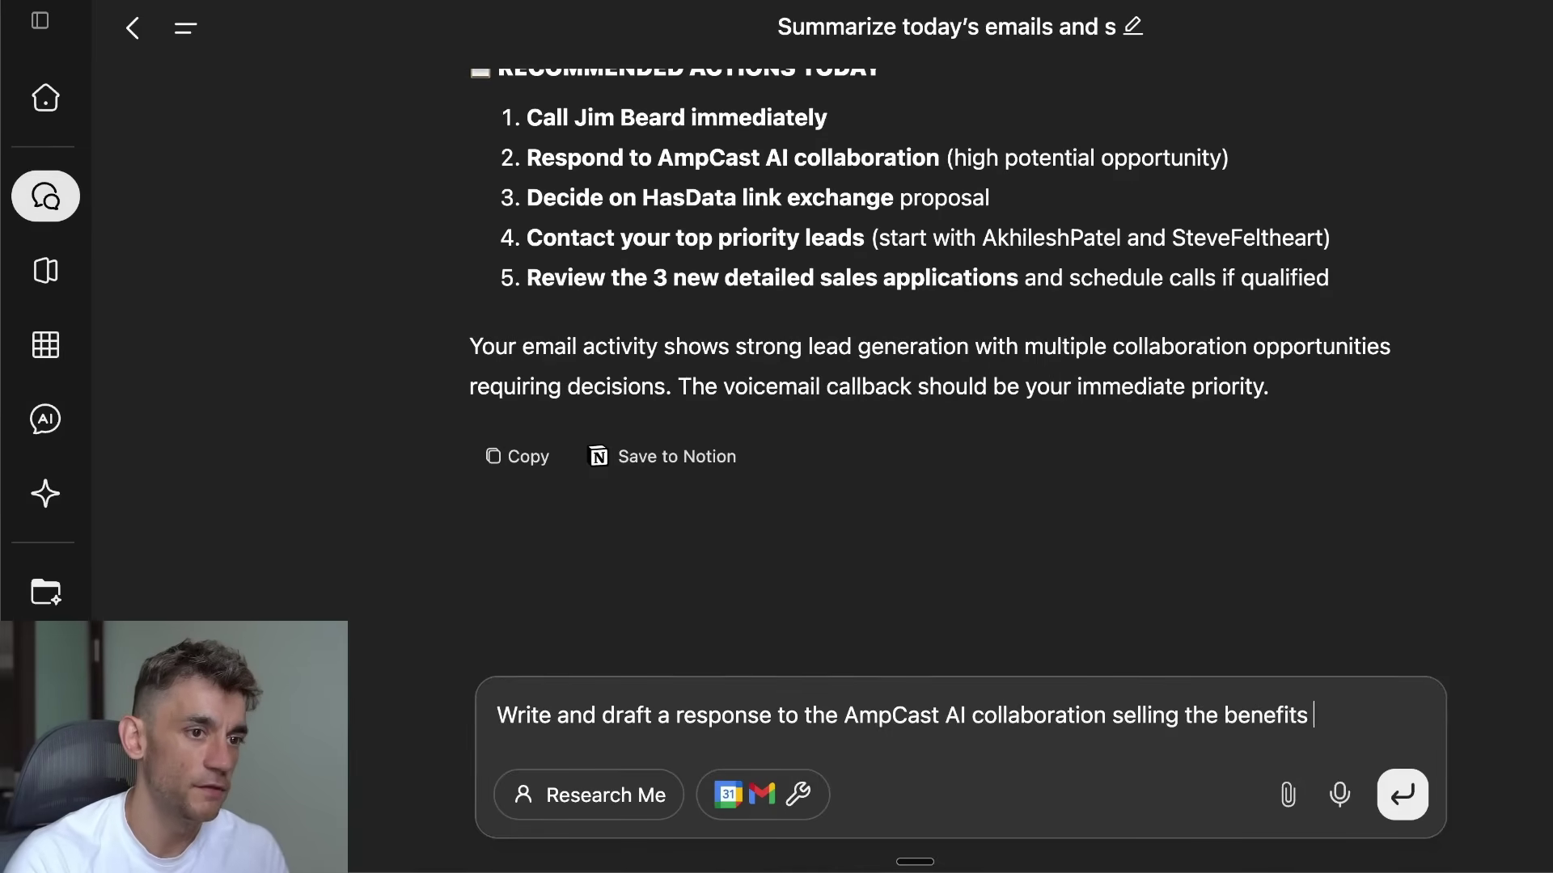
text(of buying a sp)
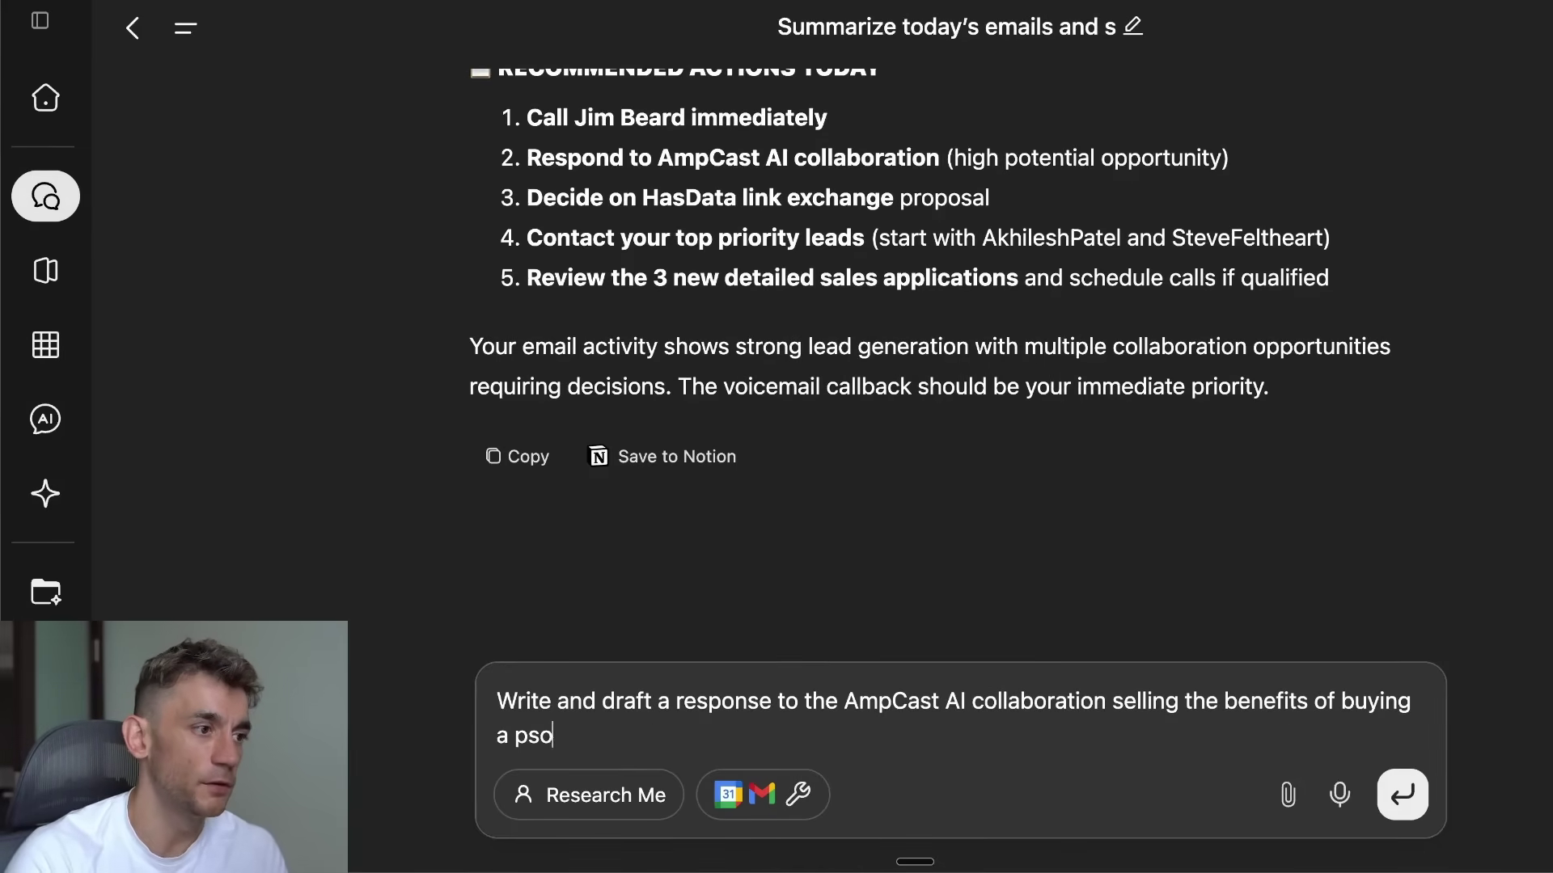
text(onsored video with m)
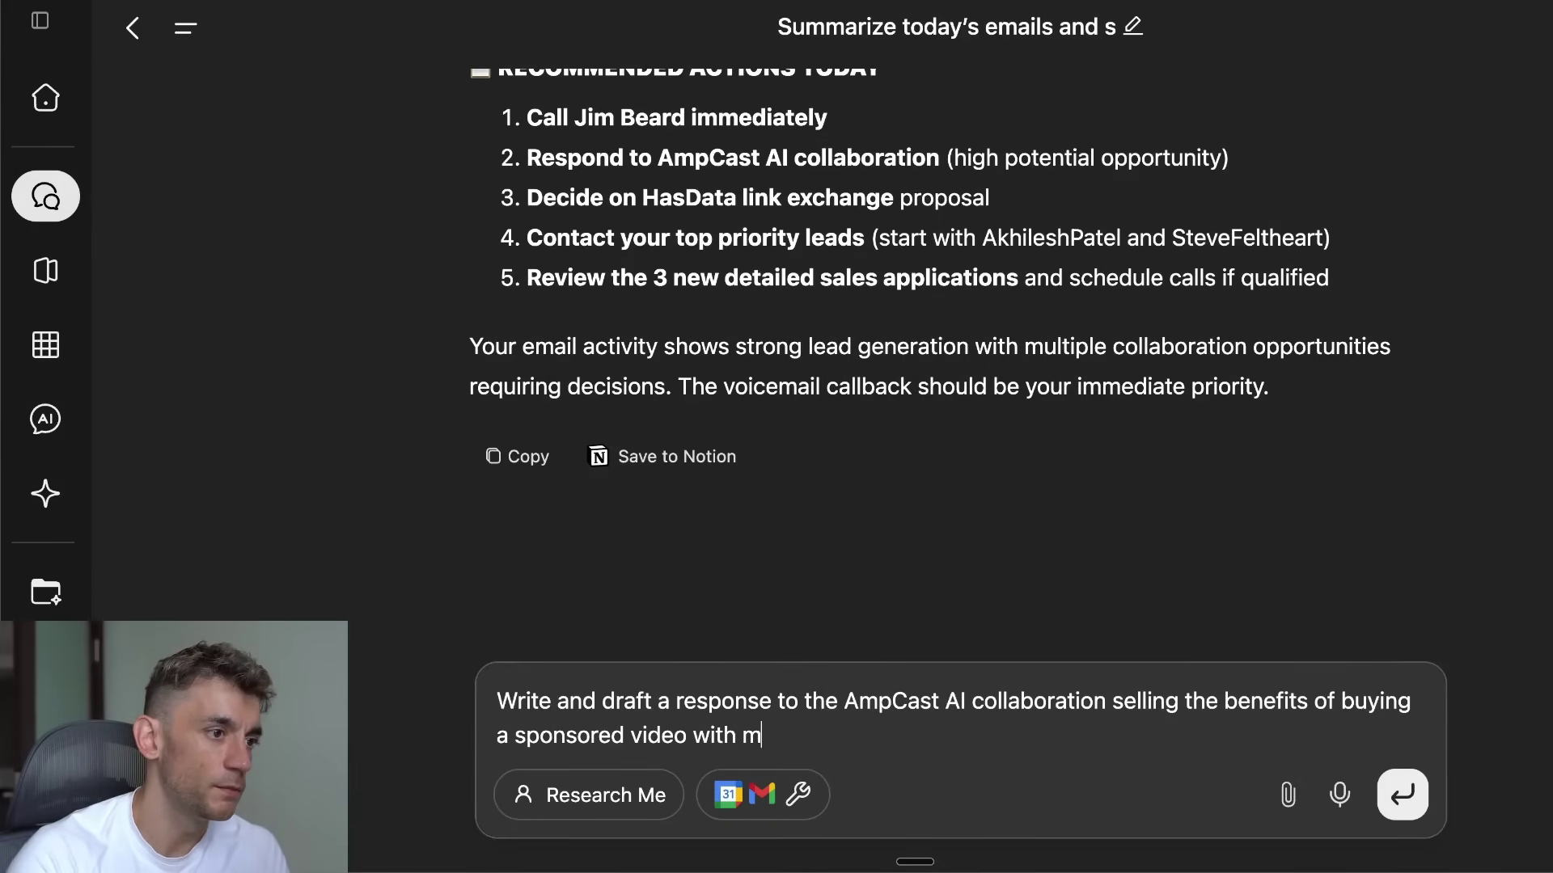
text(e (julian Goldie)
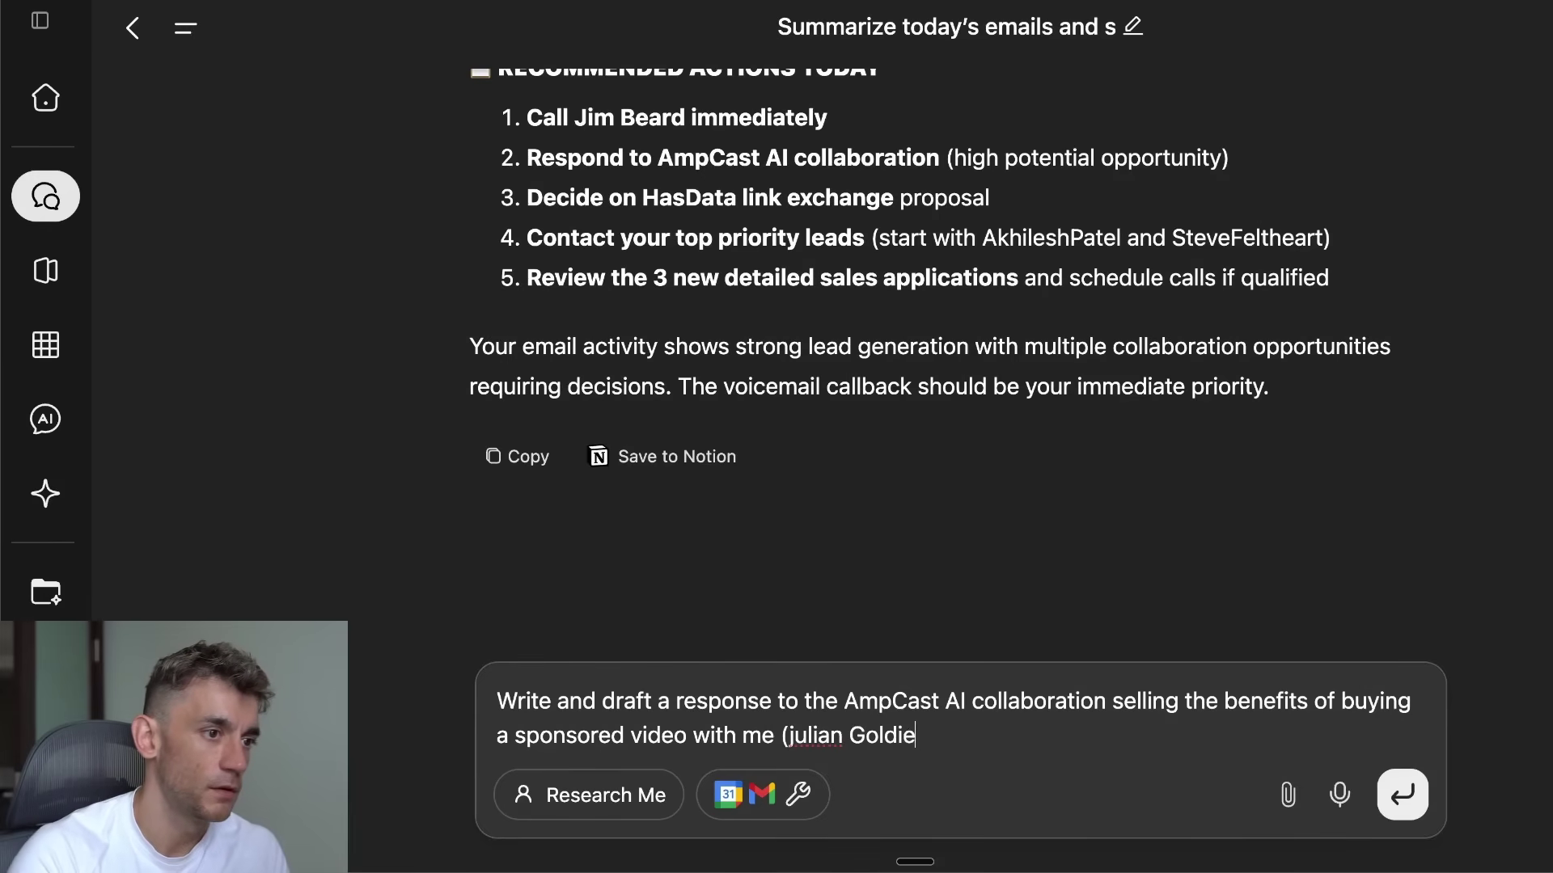
text( SEO youtube channel))
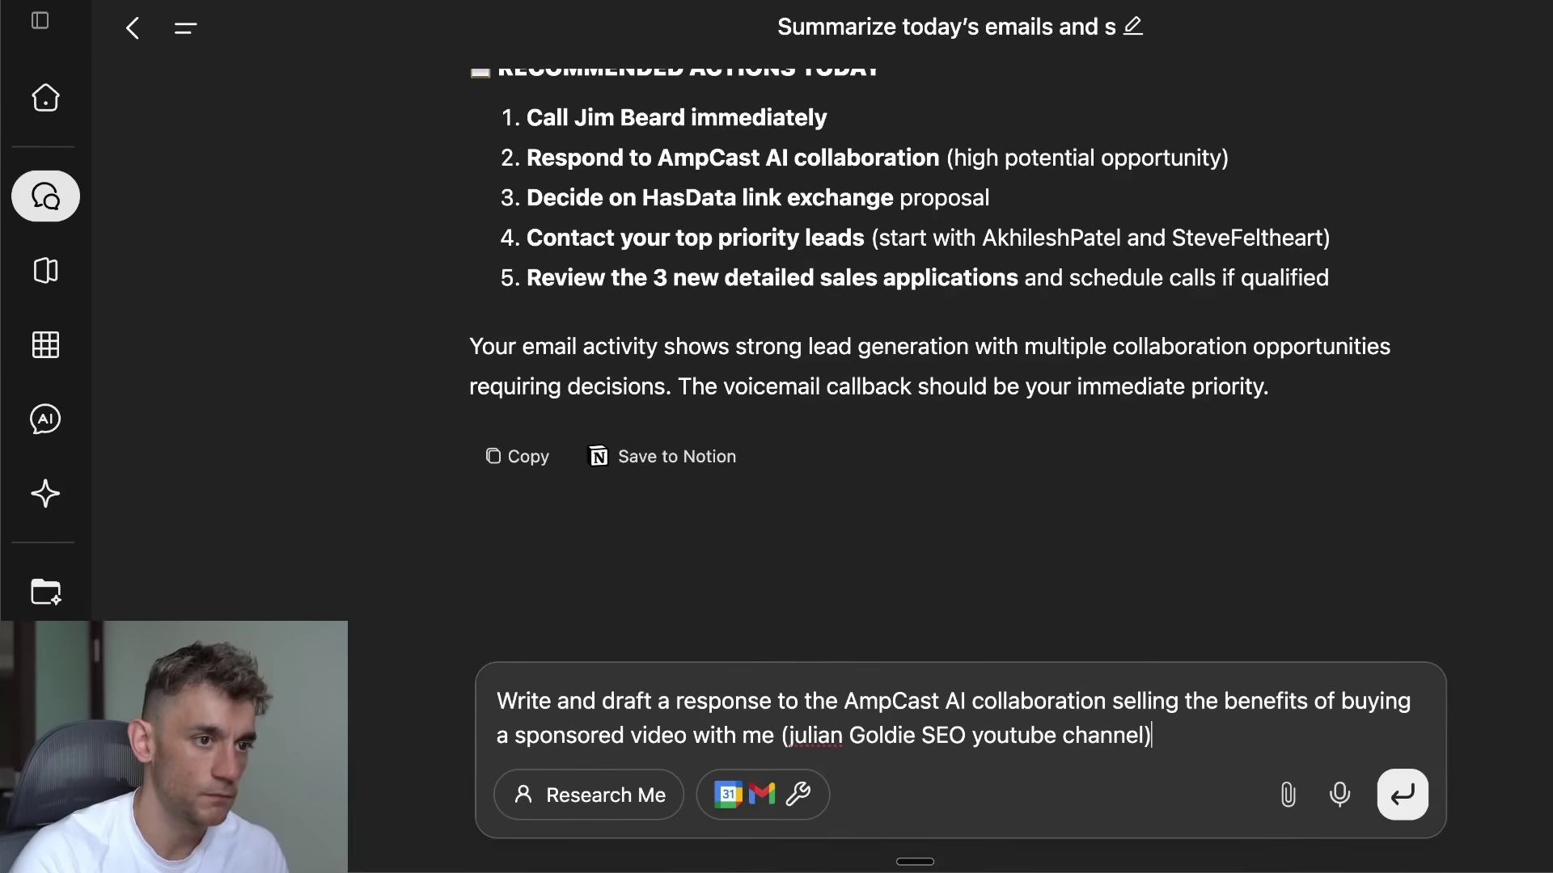
key(shift+Return)
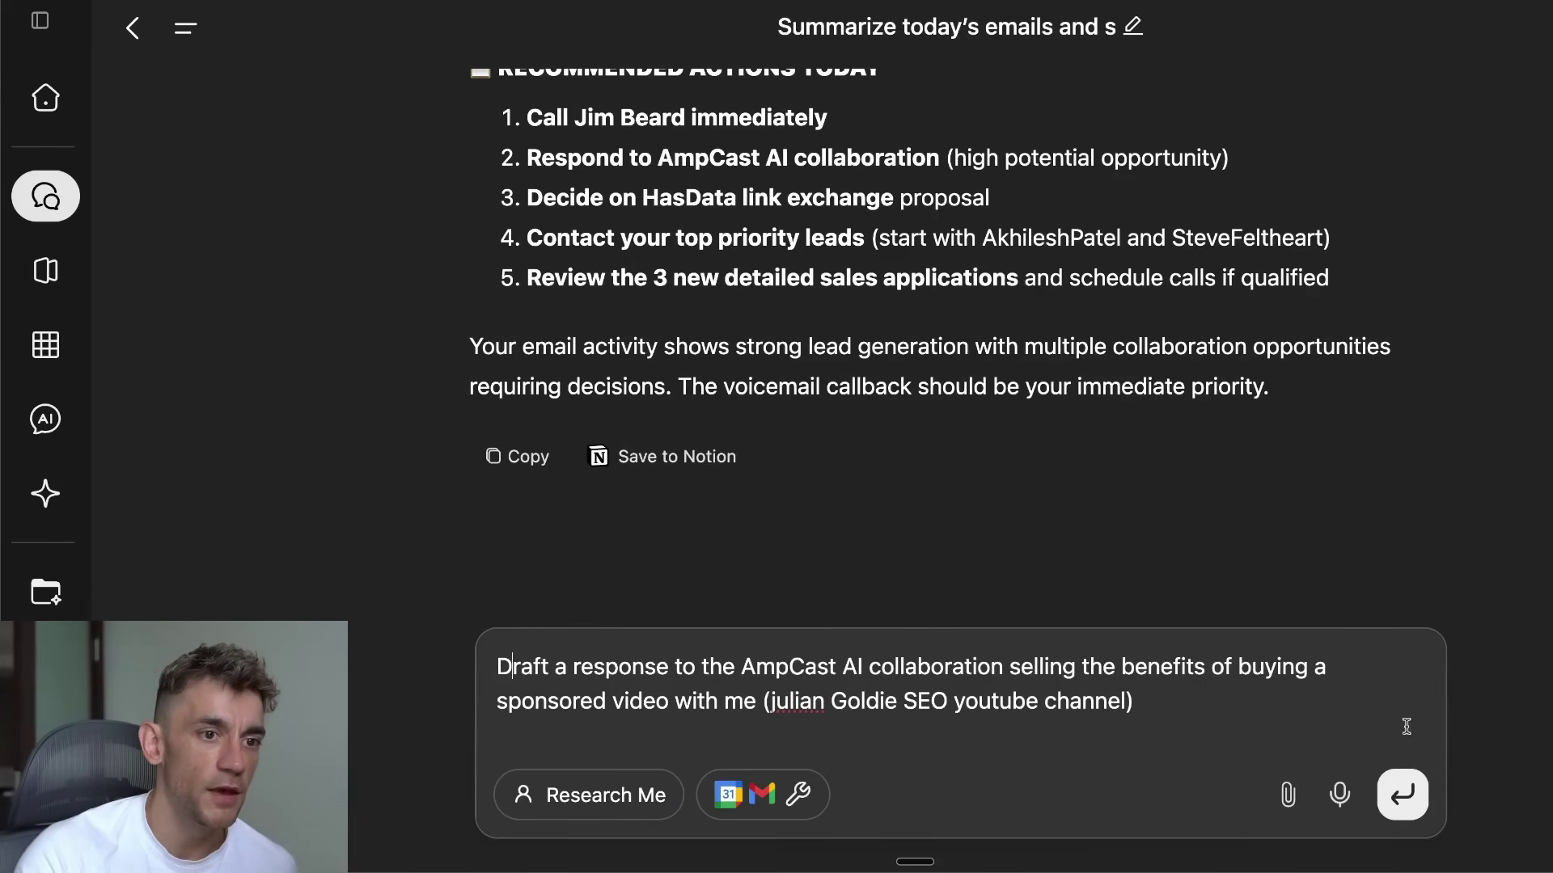
click(1403, 794)
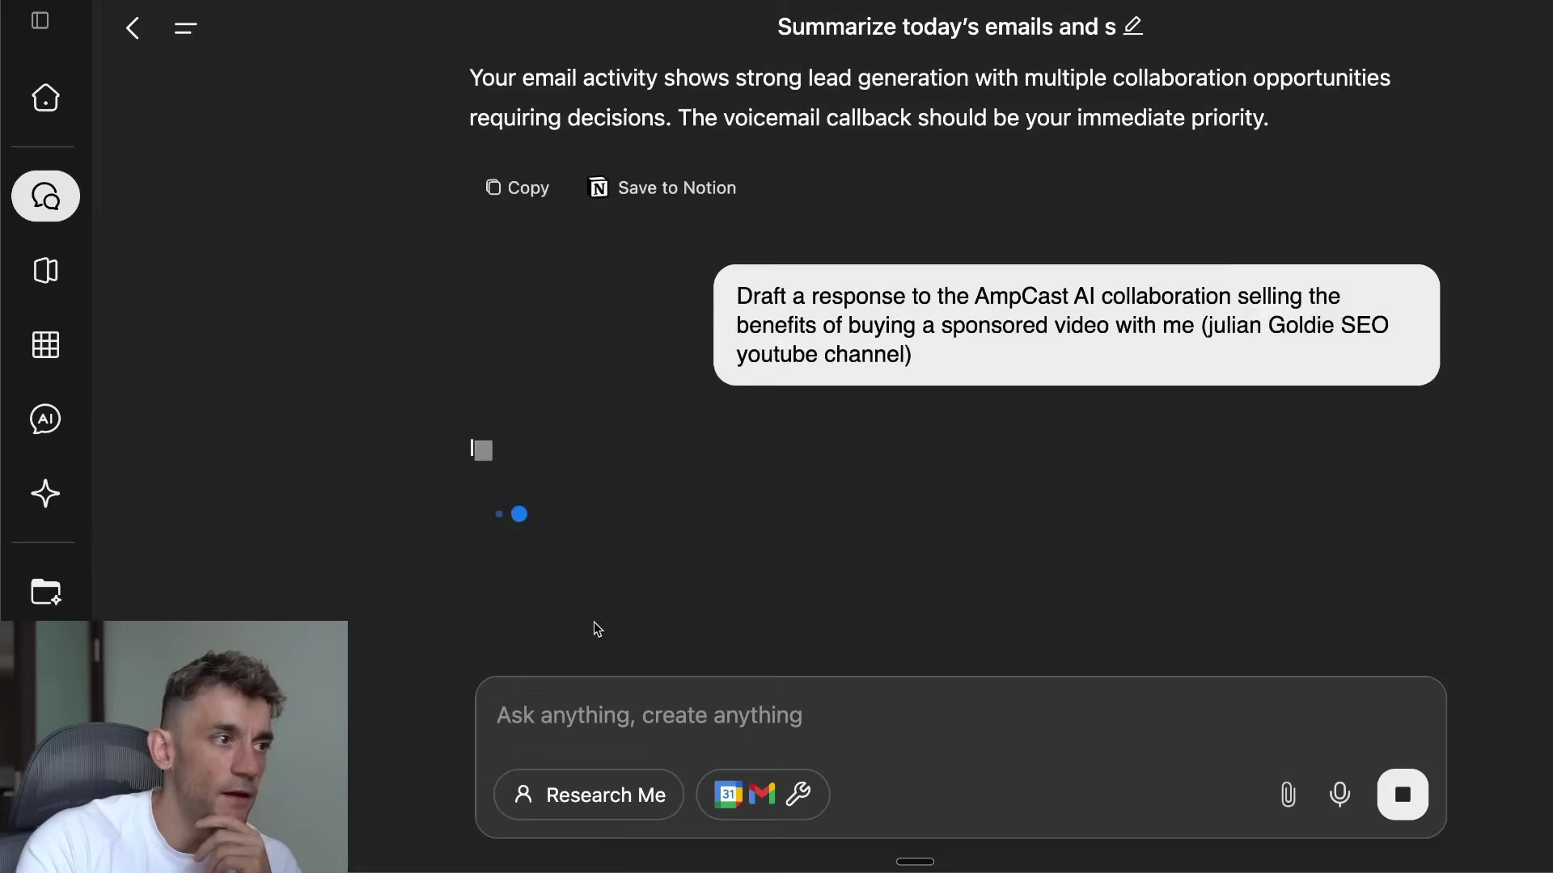
drag(485, 301, 1144, 337)
Step: Read the agent's intro and the sentence introducing the sponsorship benefits list
click(1145, 338)
triple_click(1144, 339)
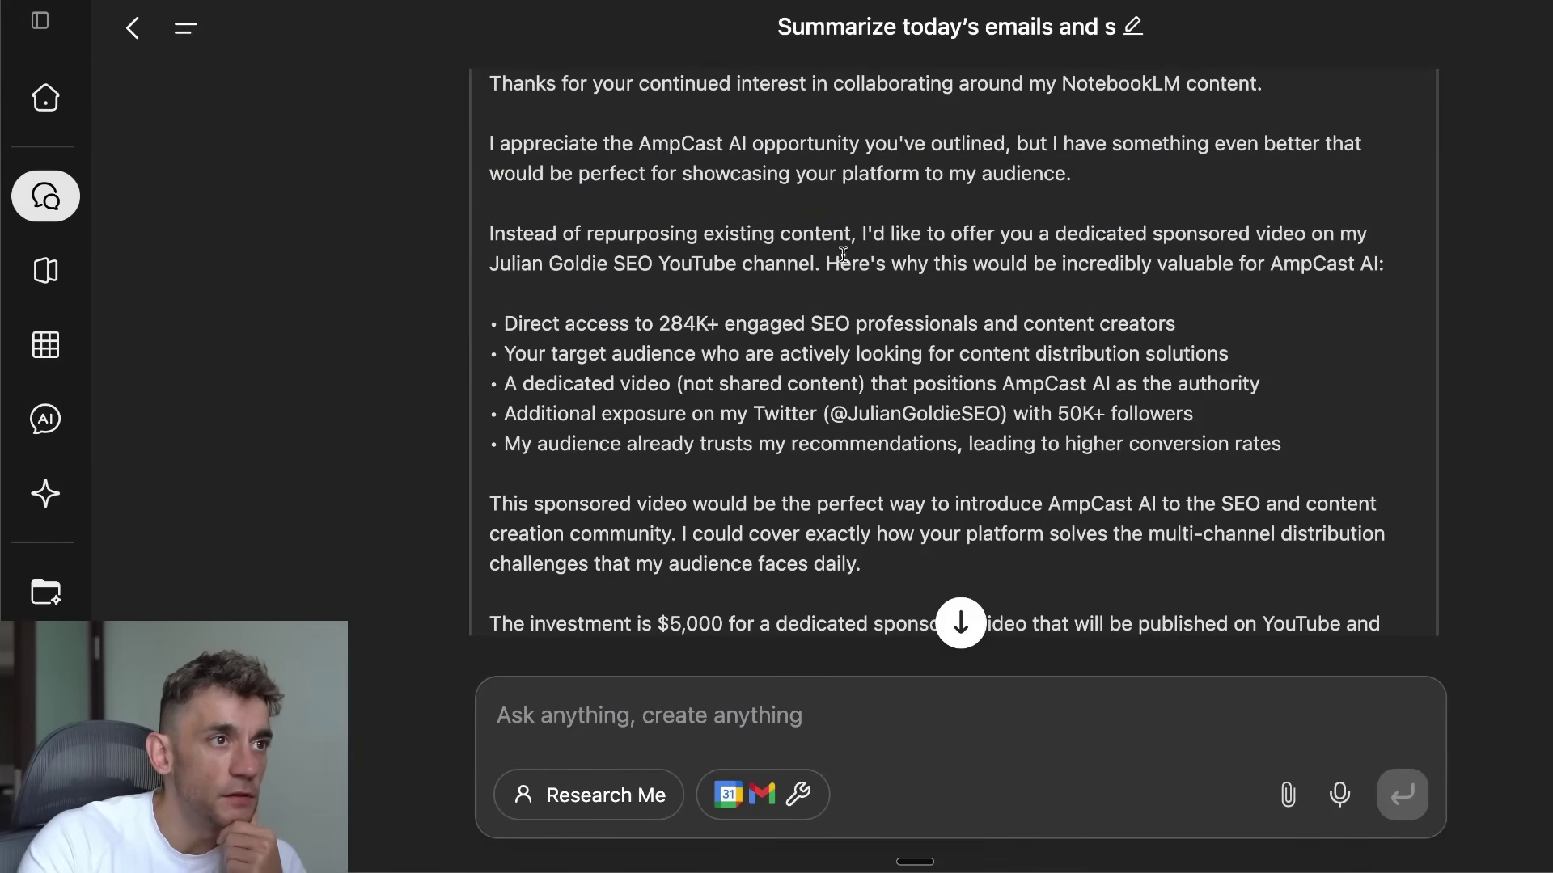
drag(826, 264, 1398, 249)
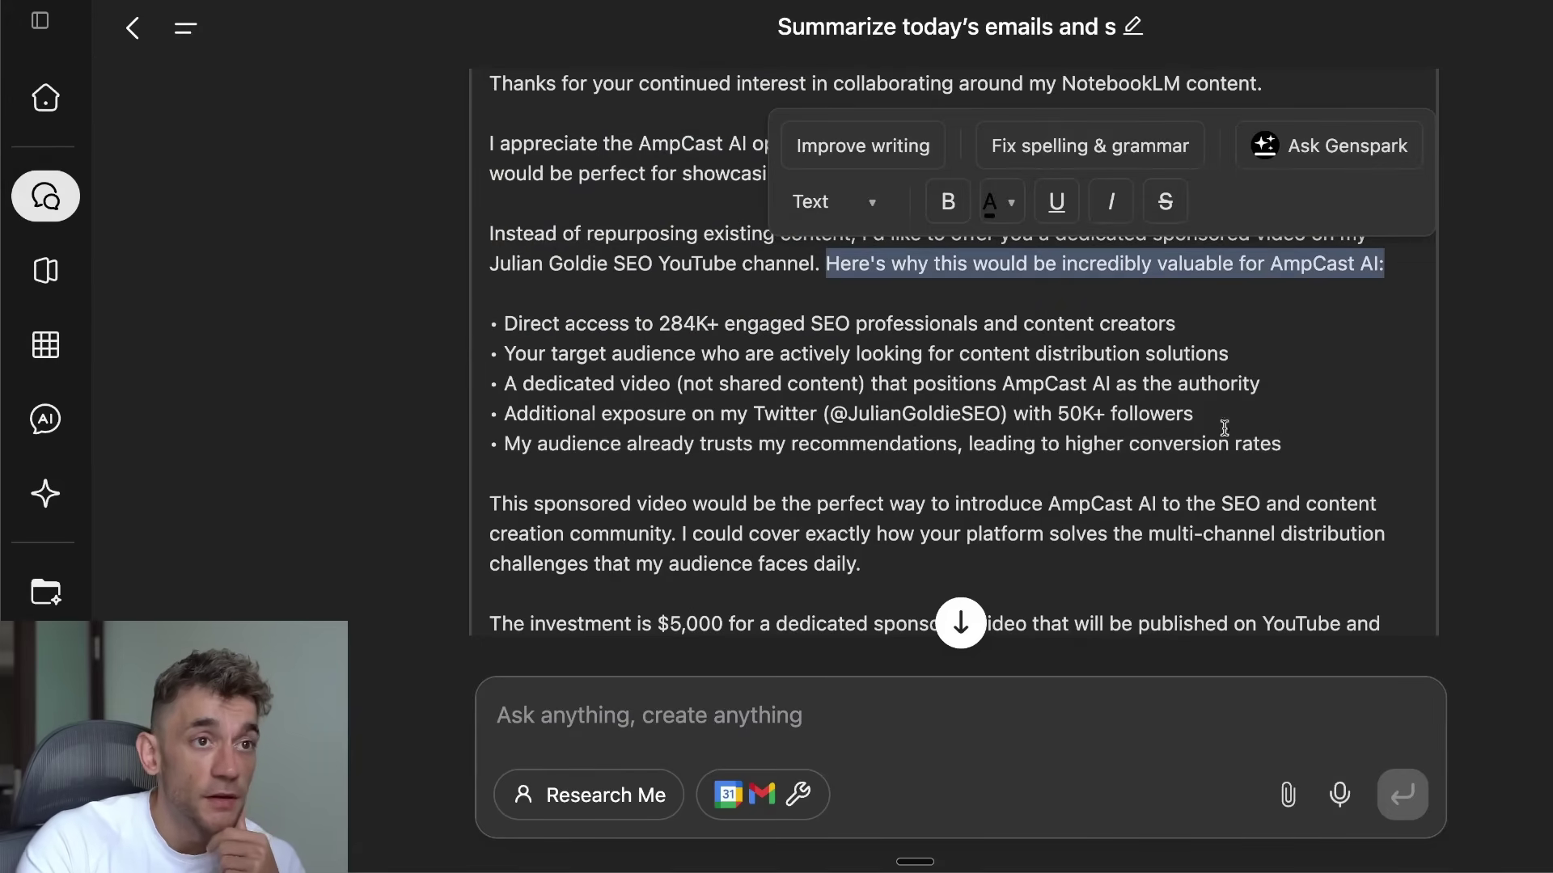
Step: Type test characters into the draft, undo them, and select the Stripe payment link
click(1043, 326)
key(Up)
text(ewgdfgfdgdf)
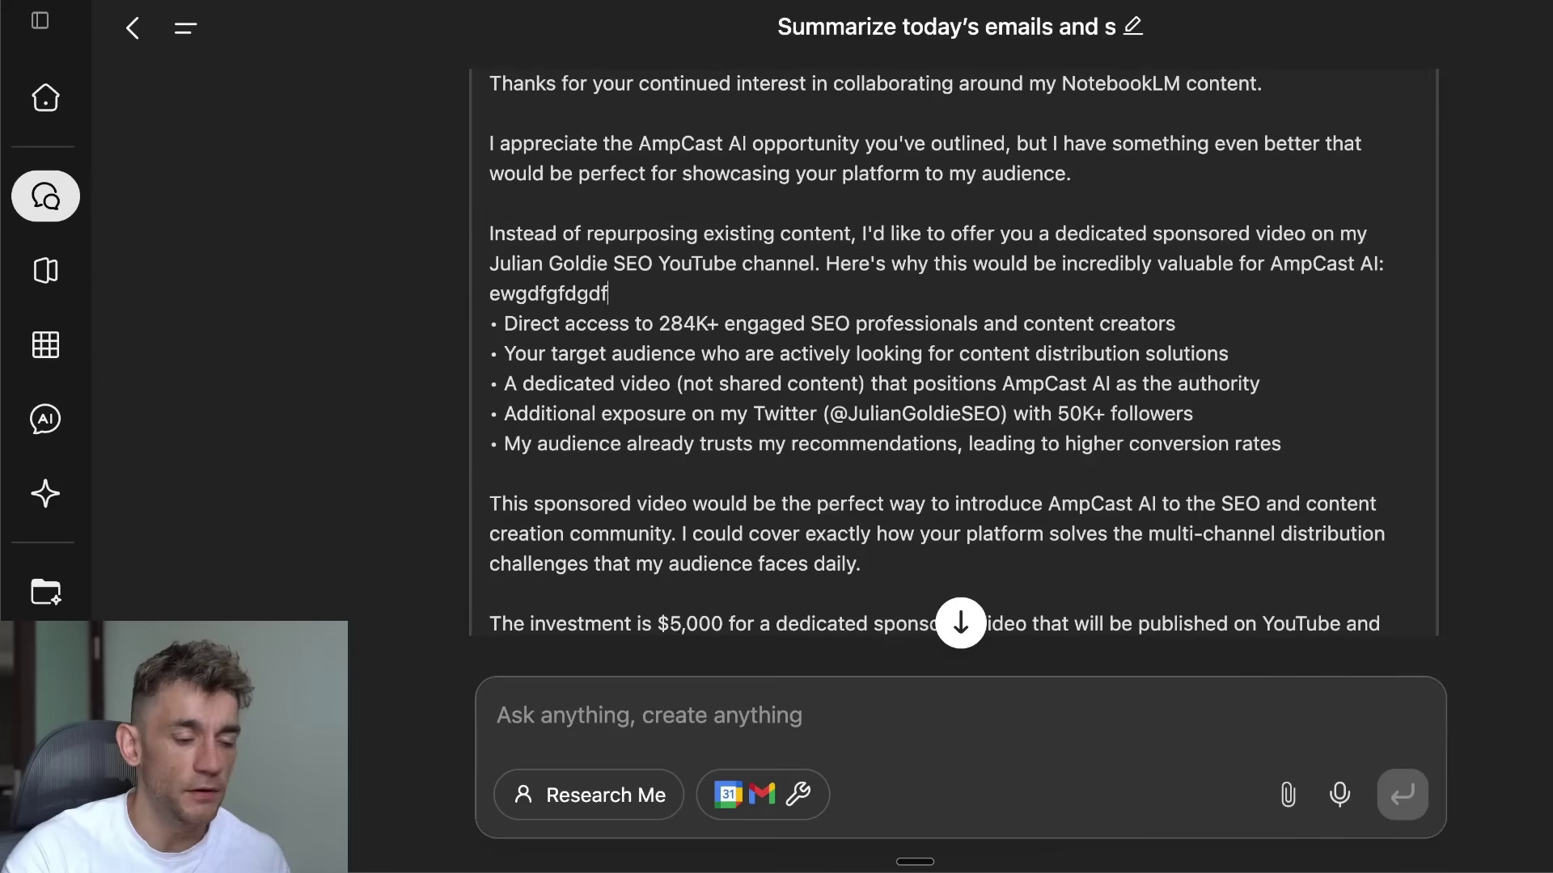
key(ctrl+z)
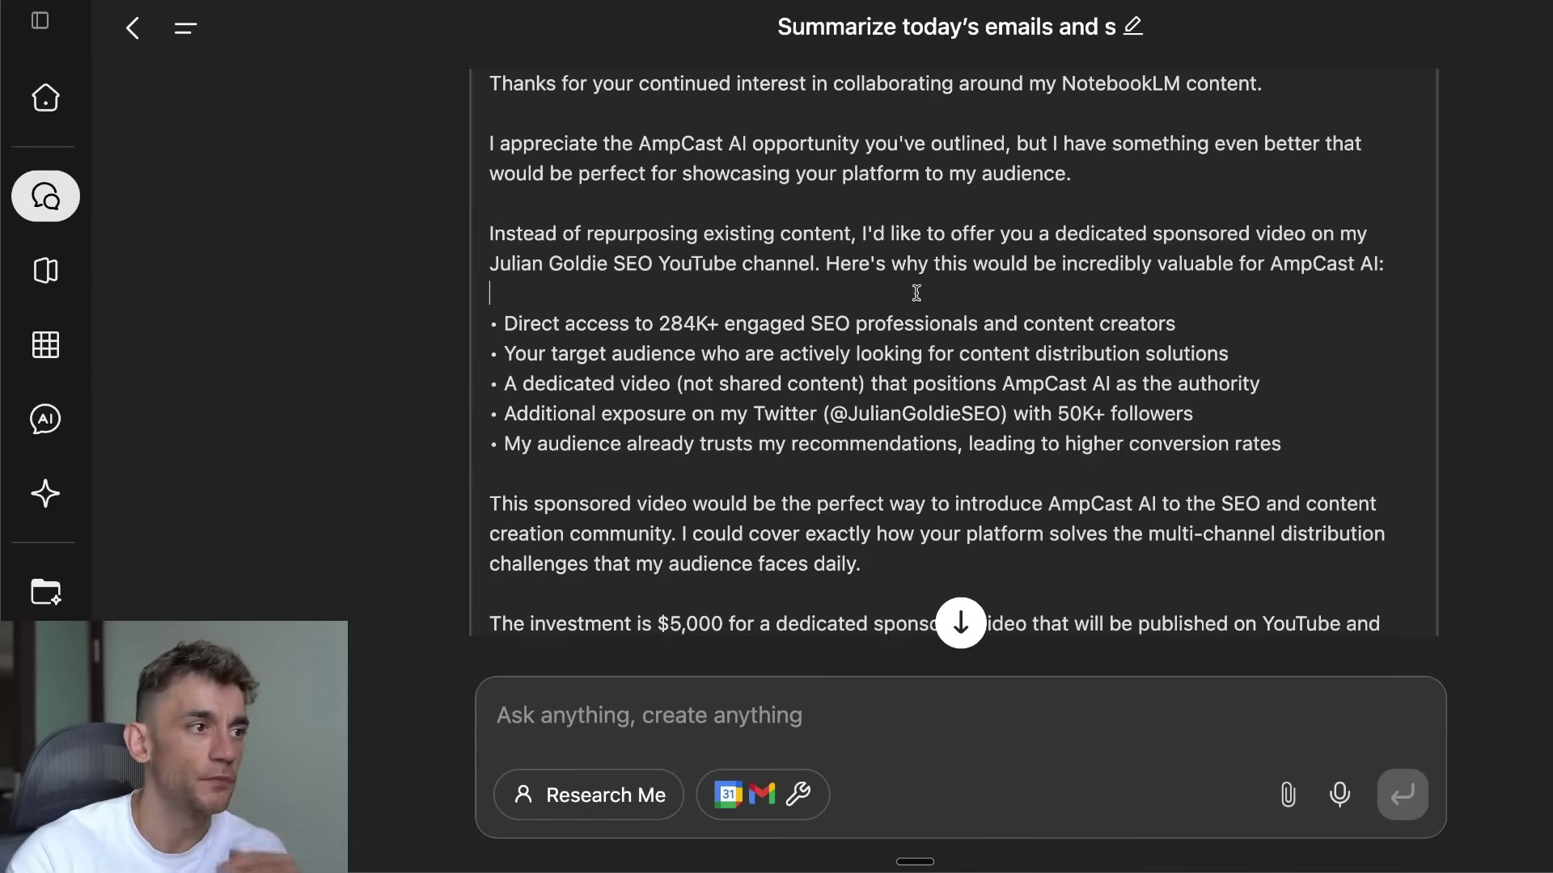
scroll(916, 292, down, 6)
click(914, 397)
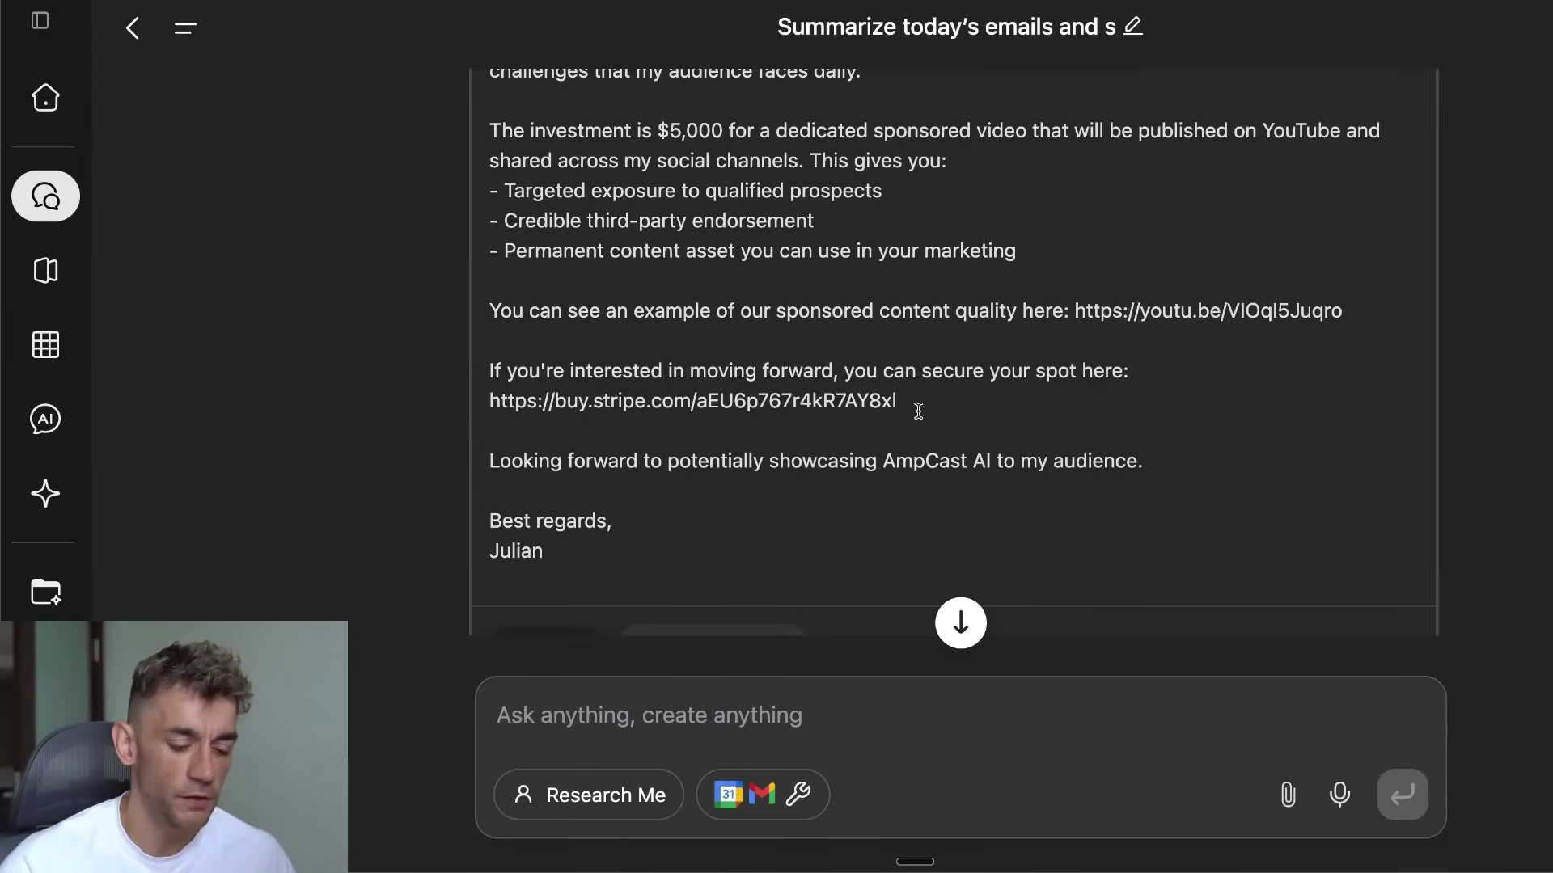
triple_click(919, 411)
key(super+c)
key(super+t)
key(super+v)
key(Return)
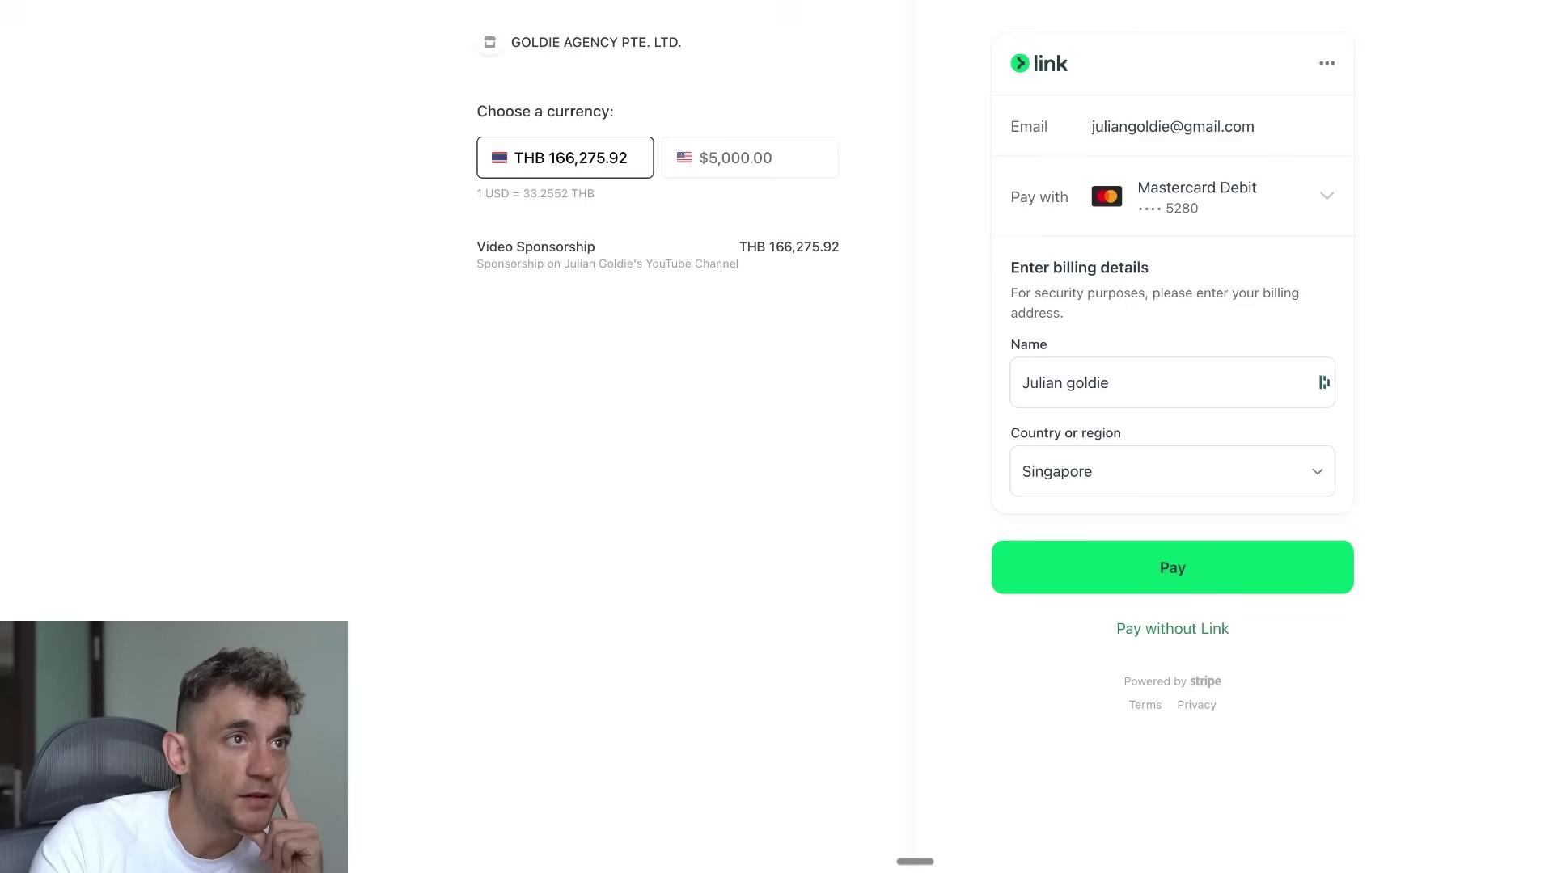
drag(472, 212, 763, 344)
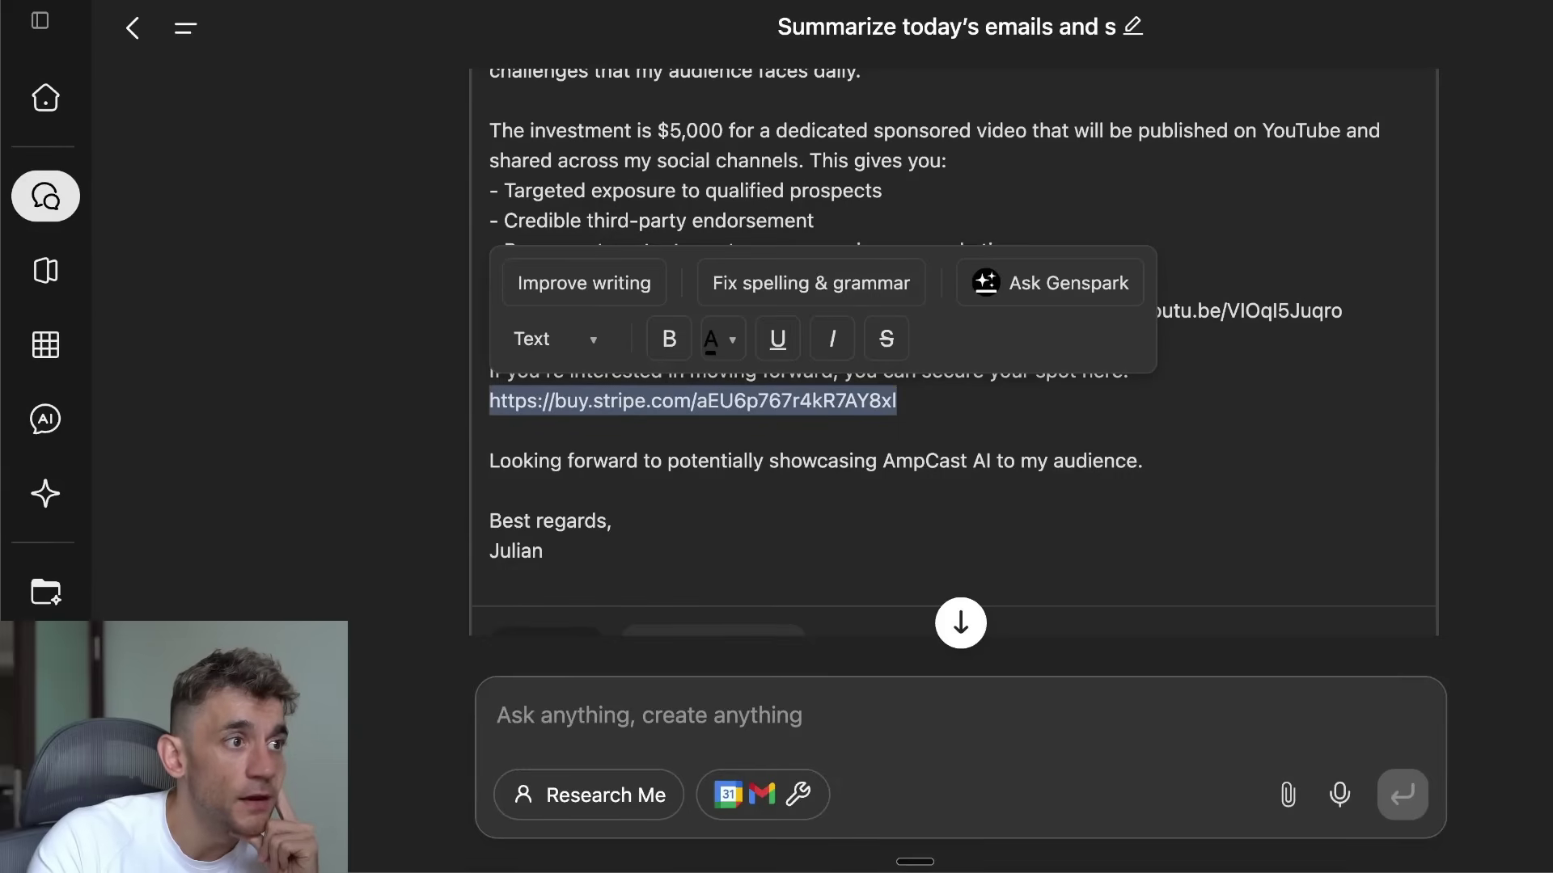
Step: Save the AmpCast AI sponsorship reply to Gmail drafts
click(846, 537)
scroll(817, 537, down, 5)
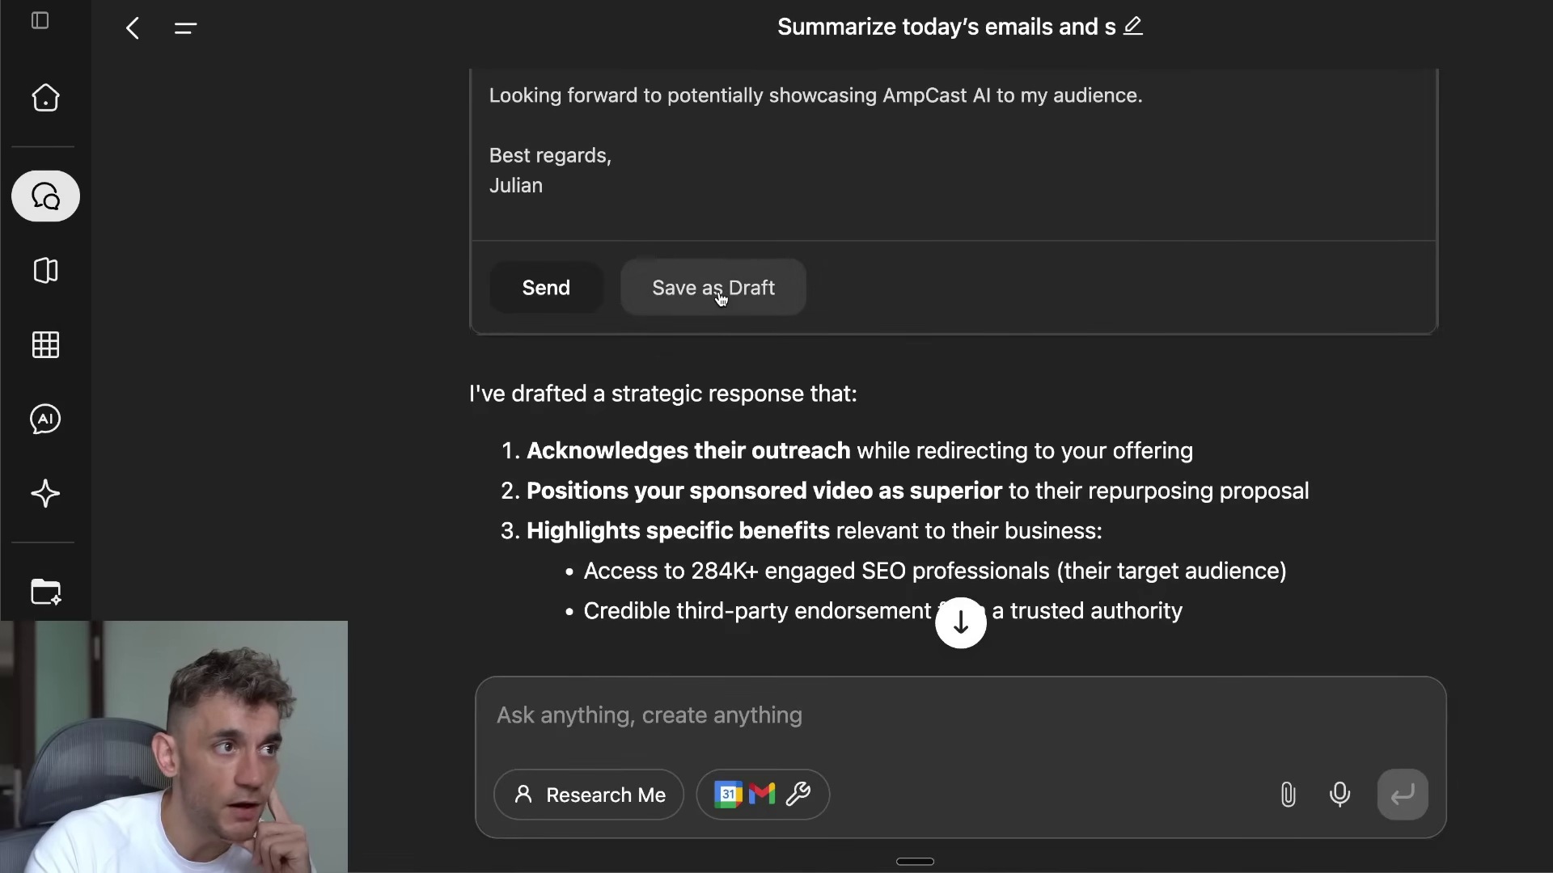
click(721, 299)
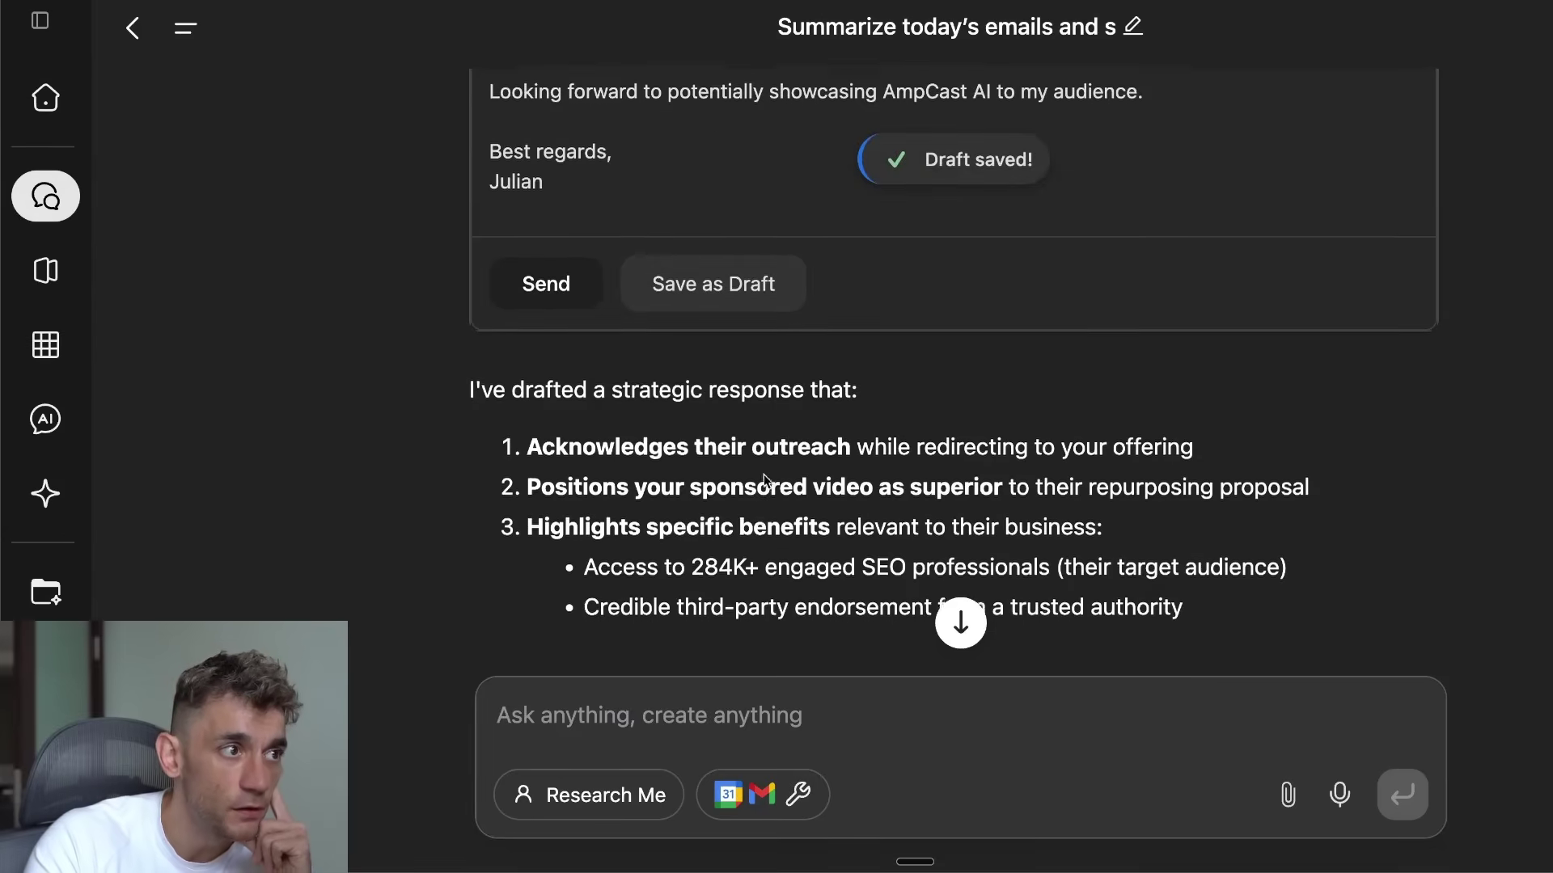
Step: Read the agent's six-point summary of the reply down to the note that the draft is ready
scroll(765, 480, down, 5)
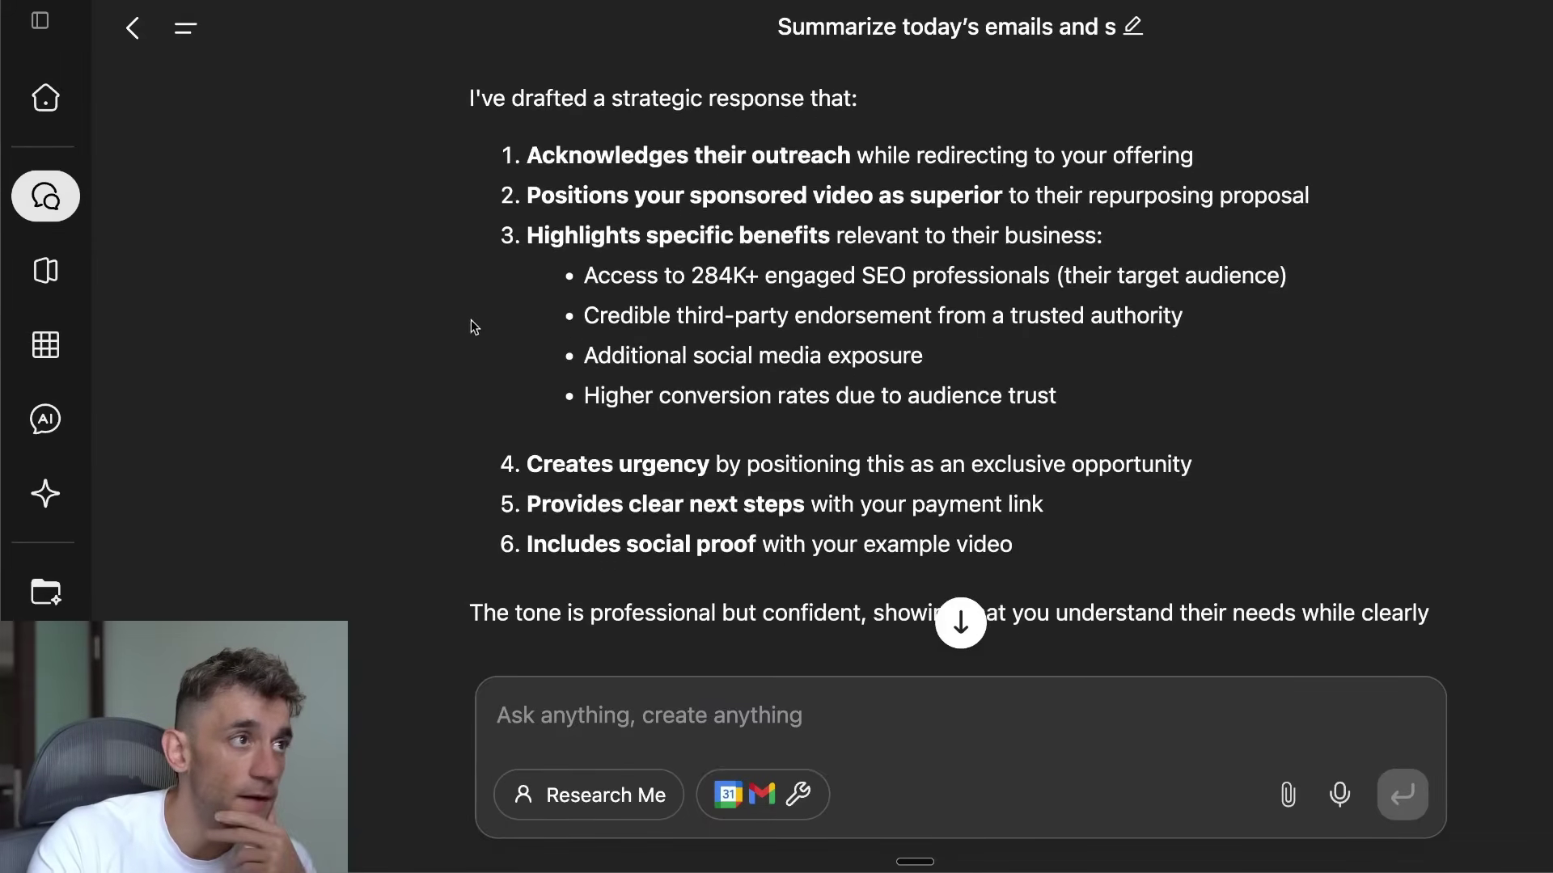
drag(470, 98, 983, 131)
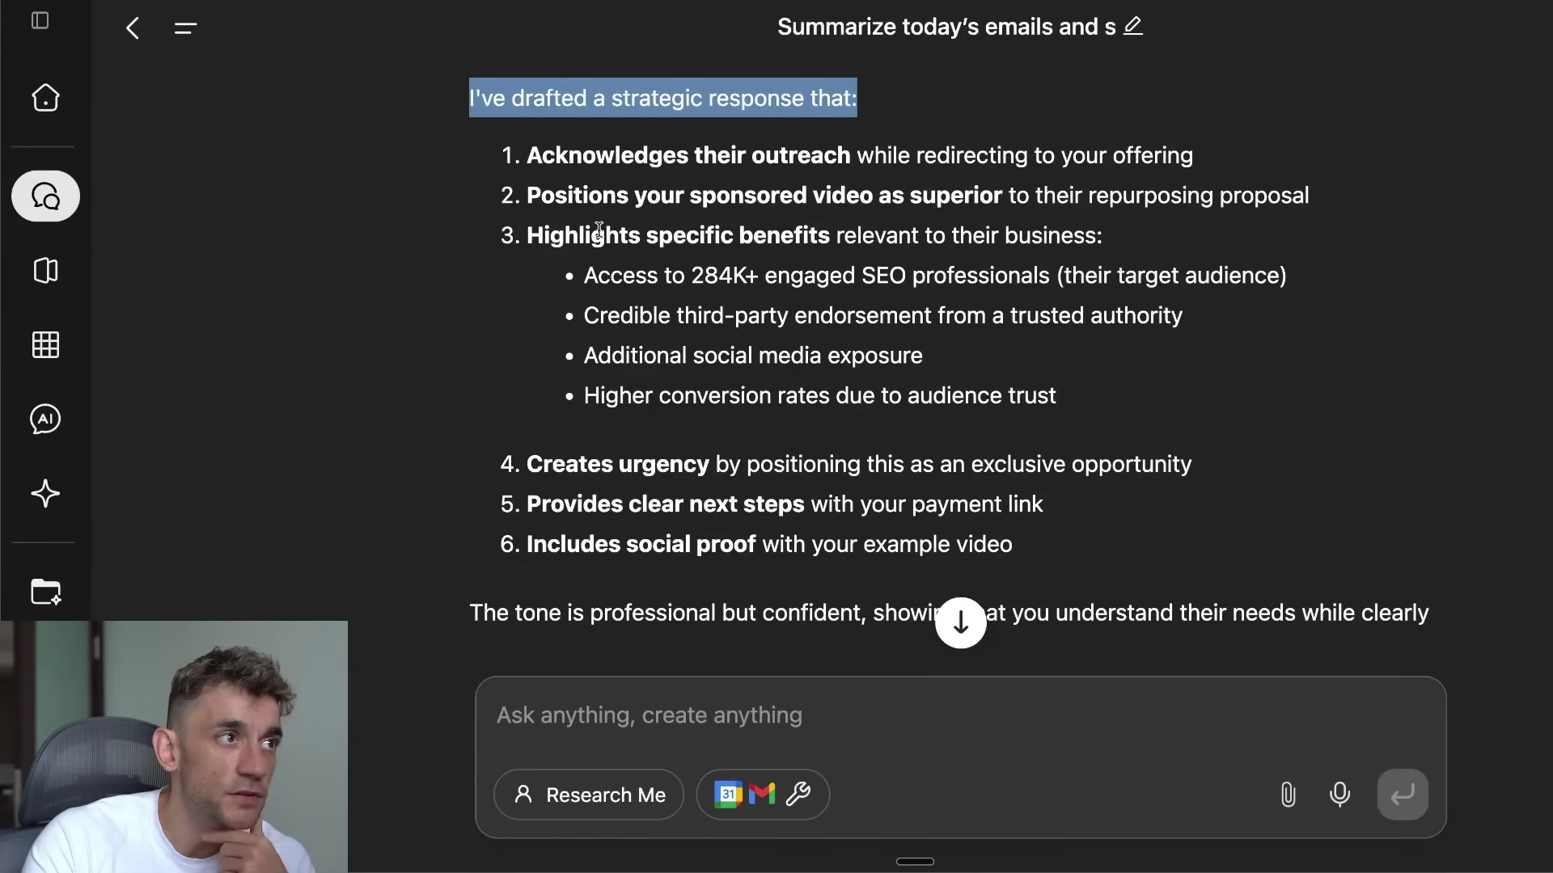
drag(491, 159, 1283, 373)
scroll(985, 392, down, 2)
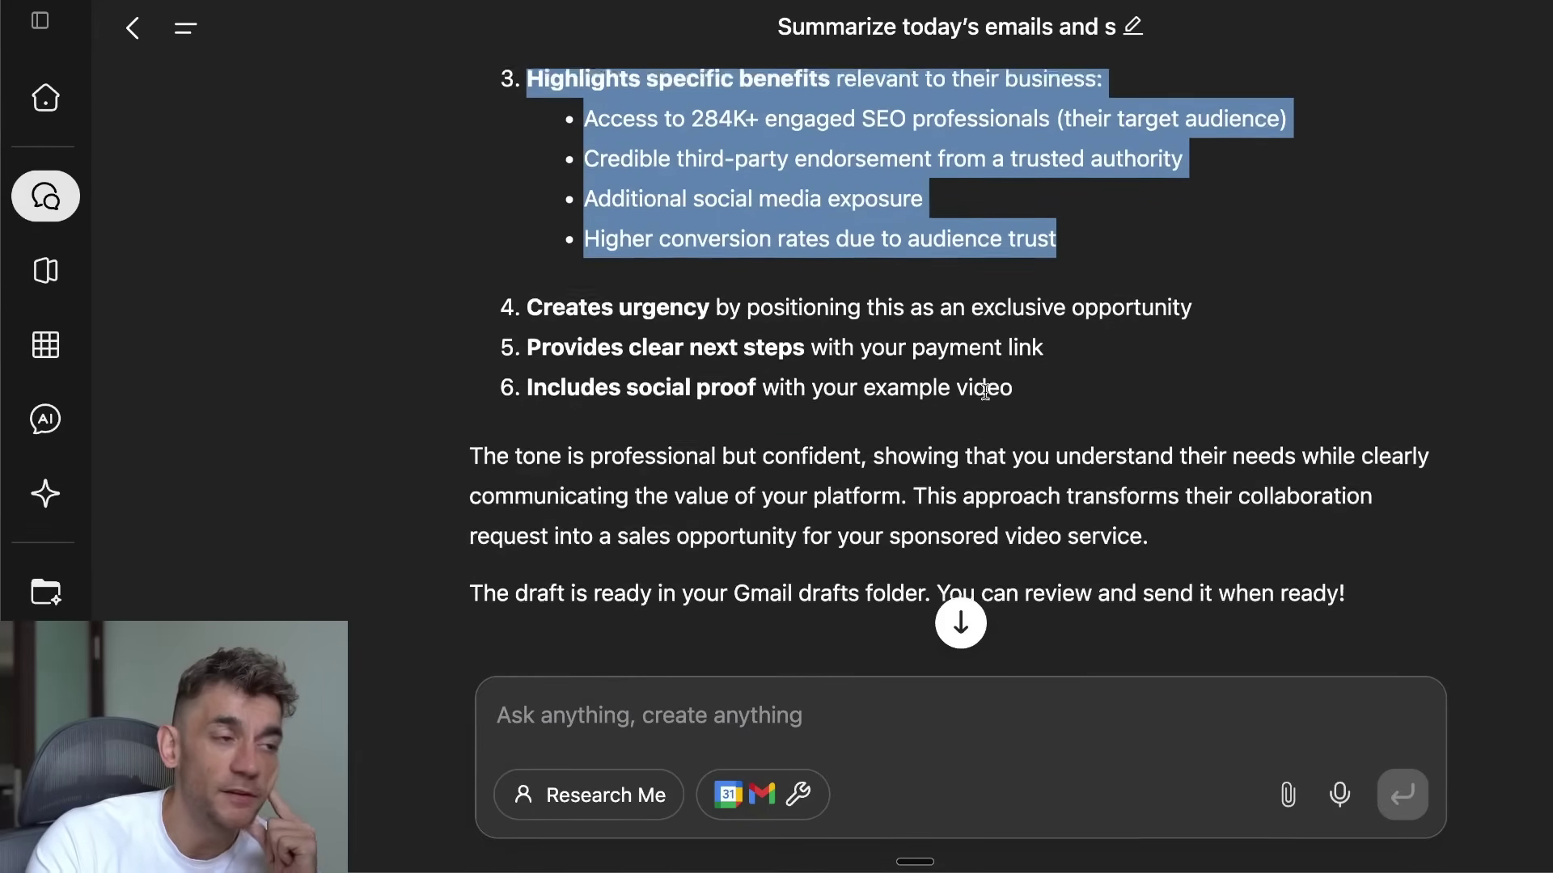
drag(514, 275, 1071, 380)
scroll(1051, 356, down, 2)
click(439, 243)
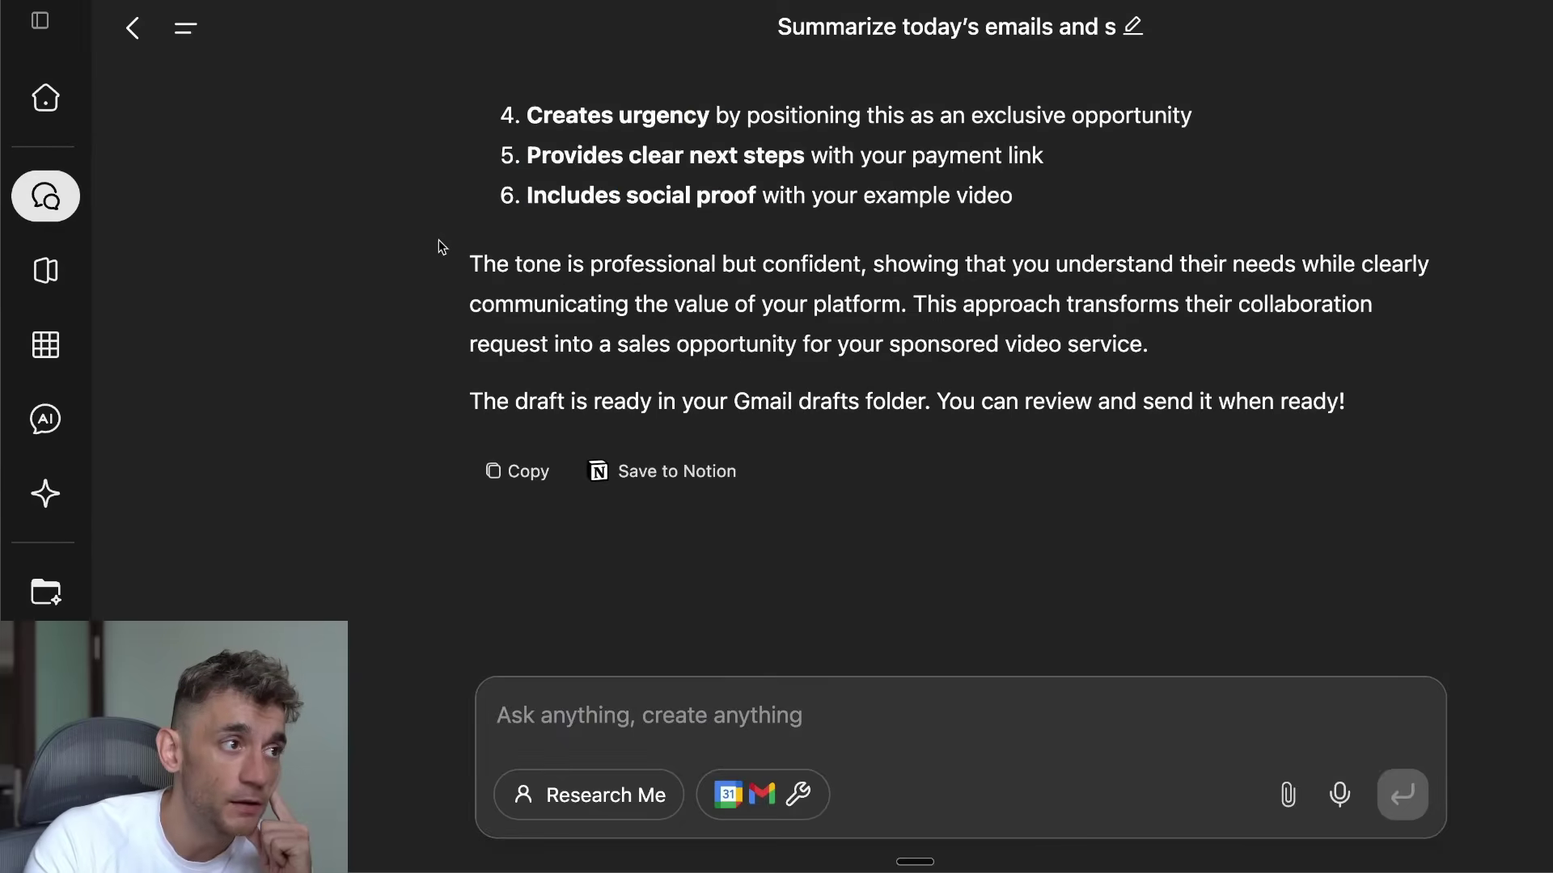
drag(438, 246, 862, 439)
drag(432, 398, 915, 408)
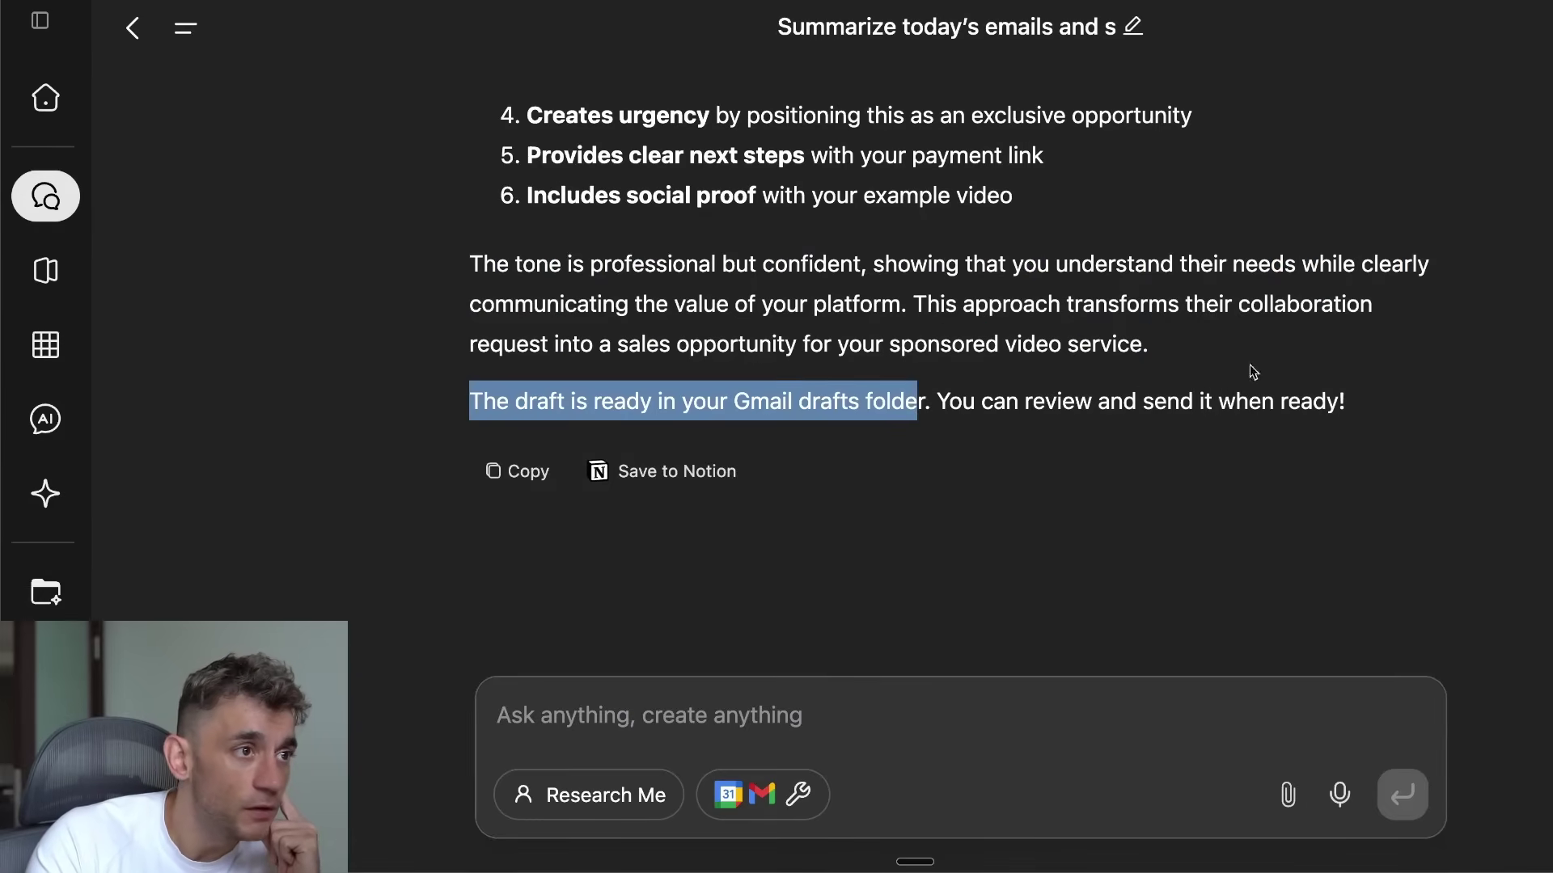
Step: Open the 'Re: Your NotebookLM episode' draft in Gmail and select its body to check the pitch
click(948, 402)
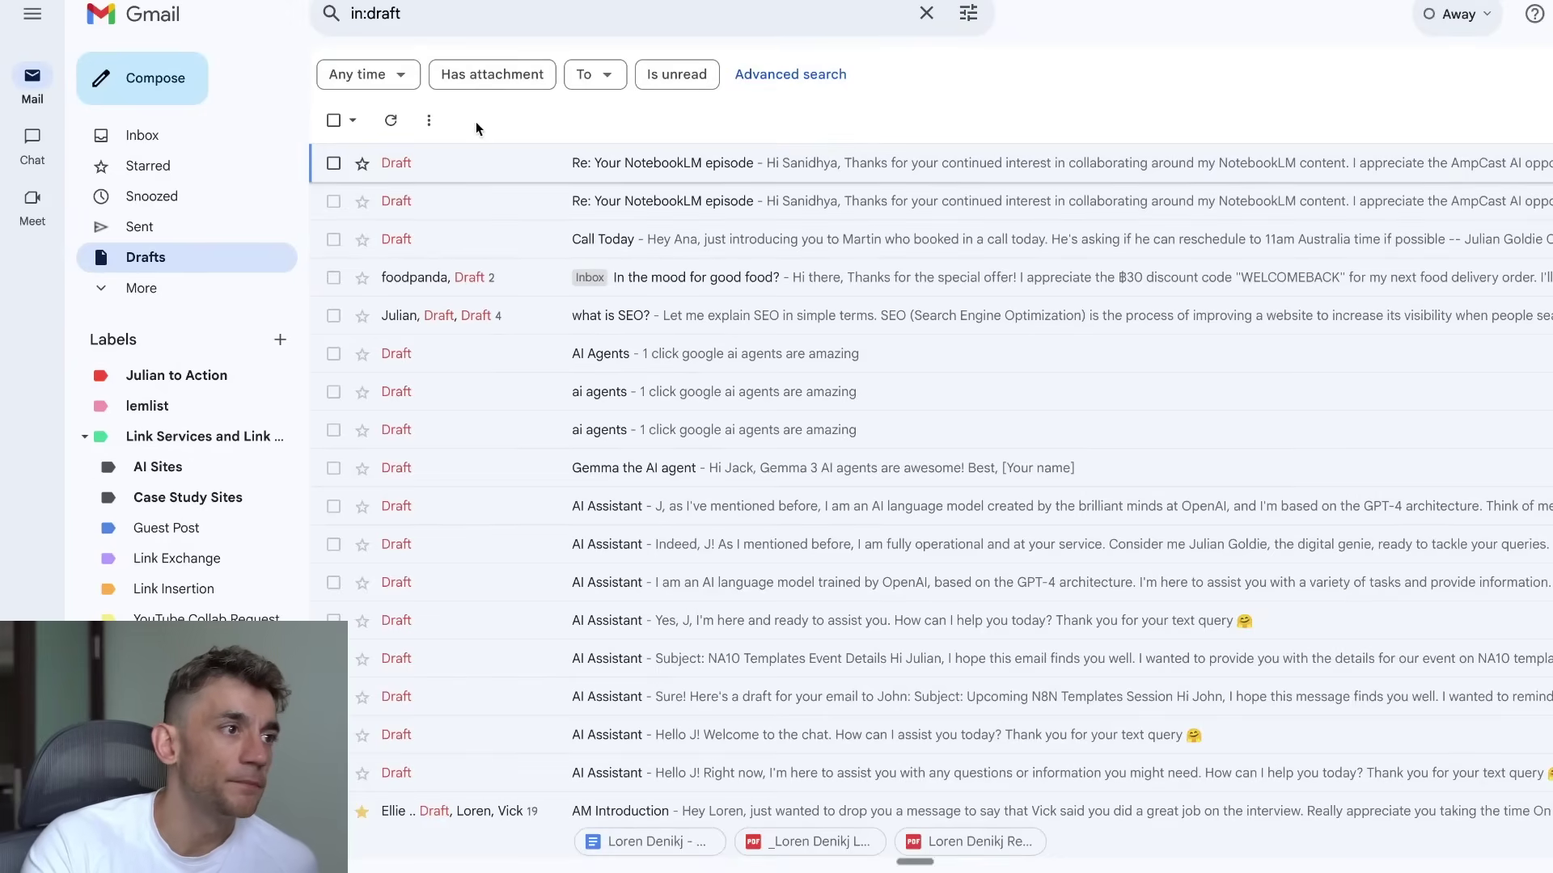
click(465, 158)
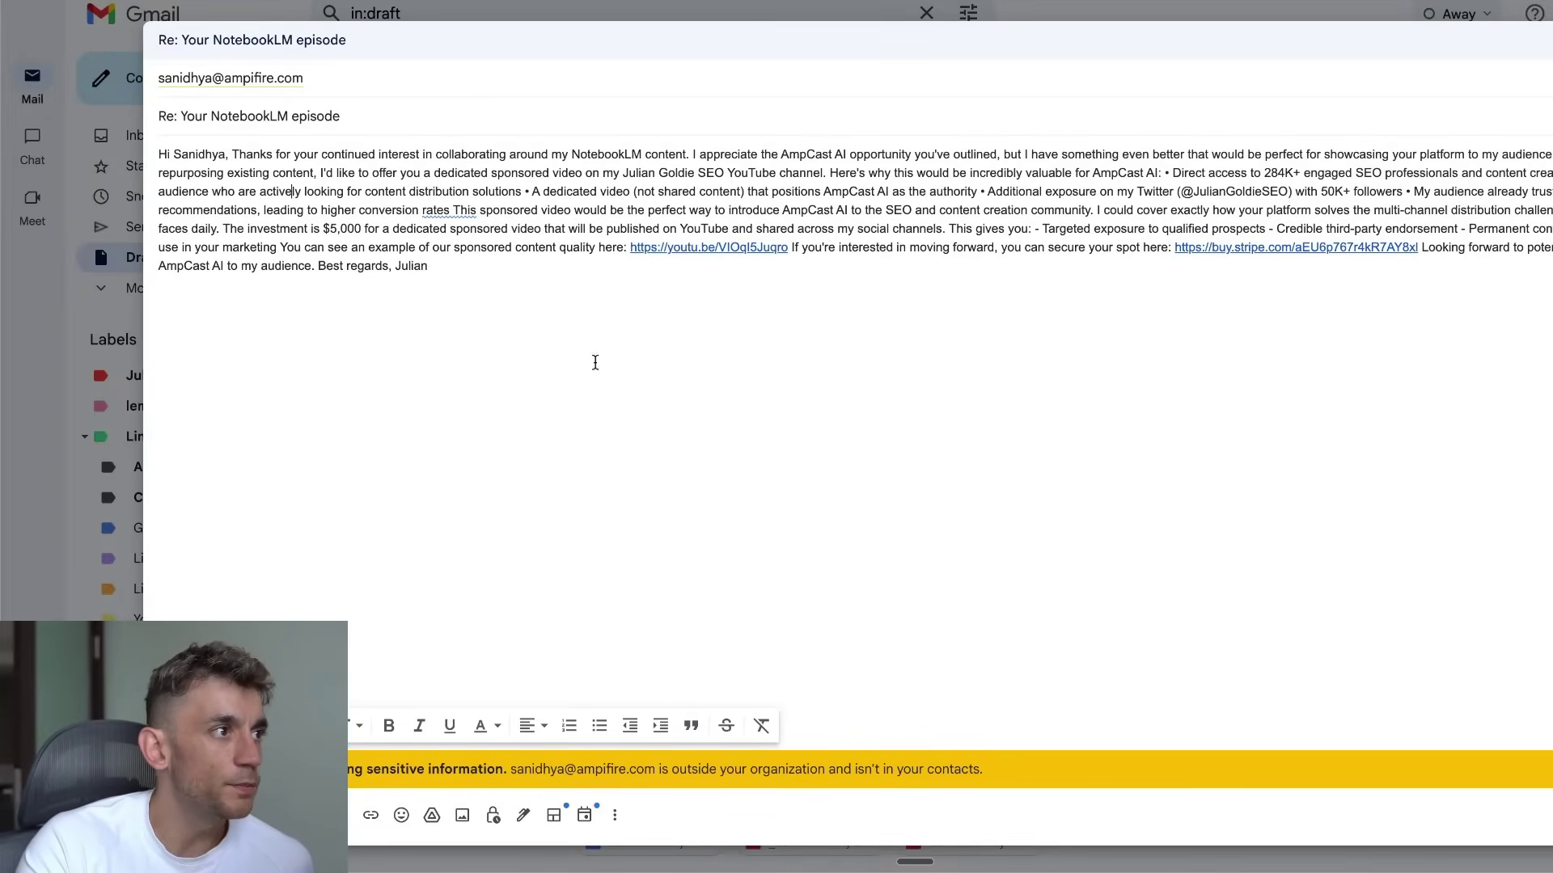
key(ctrl+a)
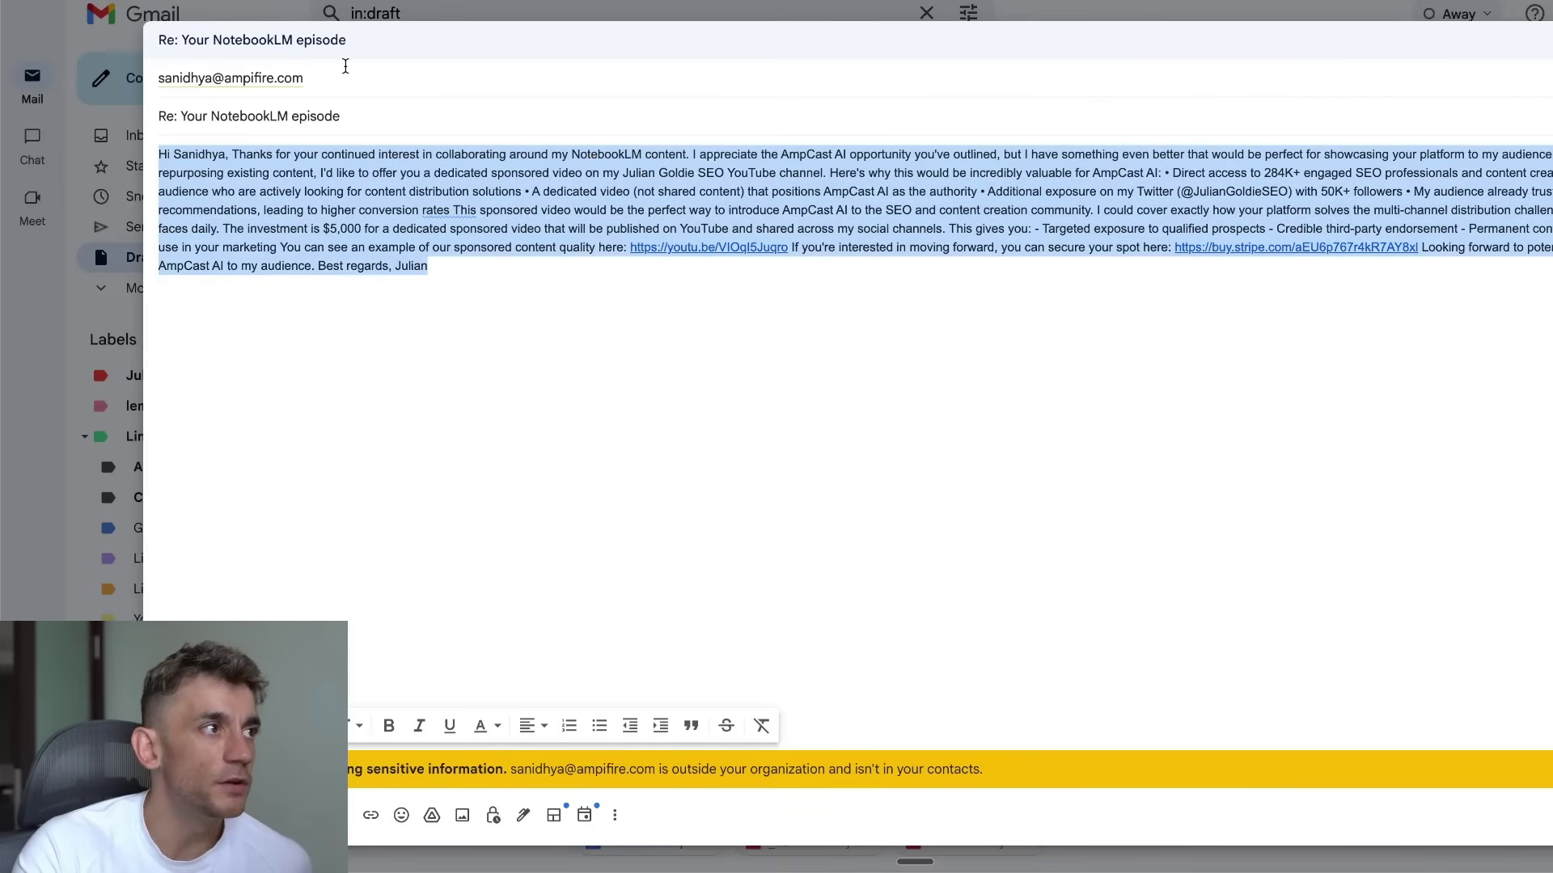
click(572, 292)
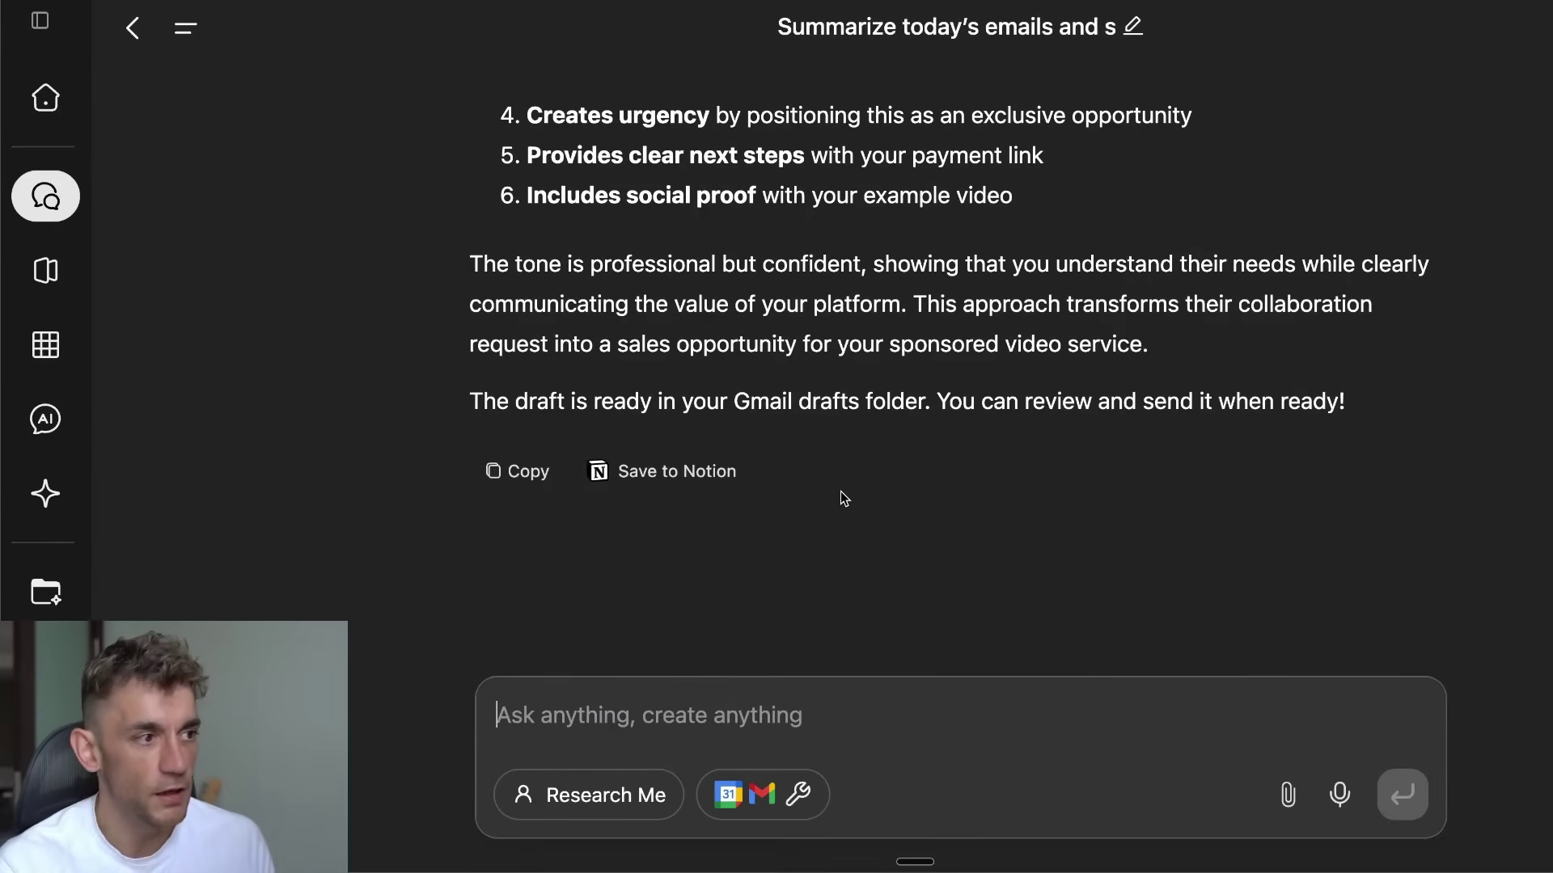
Step: Type a request to email the contact's address about the new Genspark email-sending update, beautifully formatted
text(Send an email to )
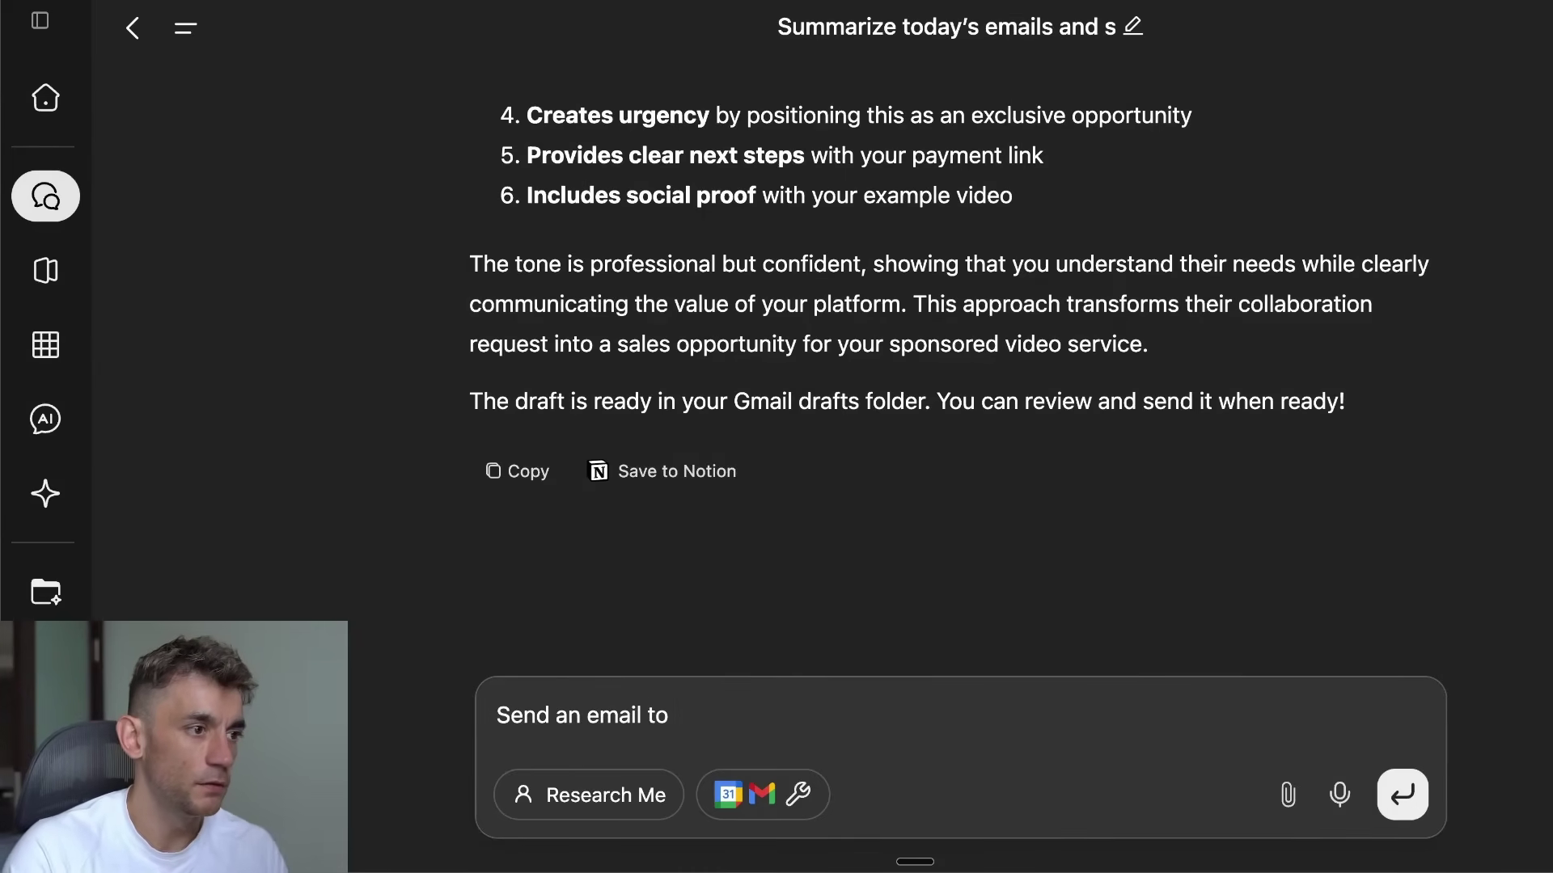
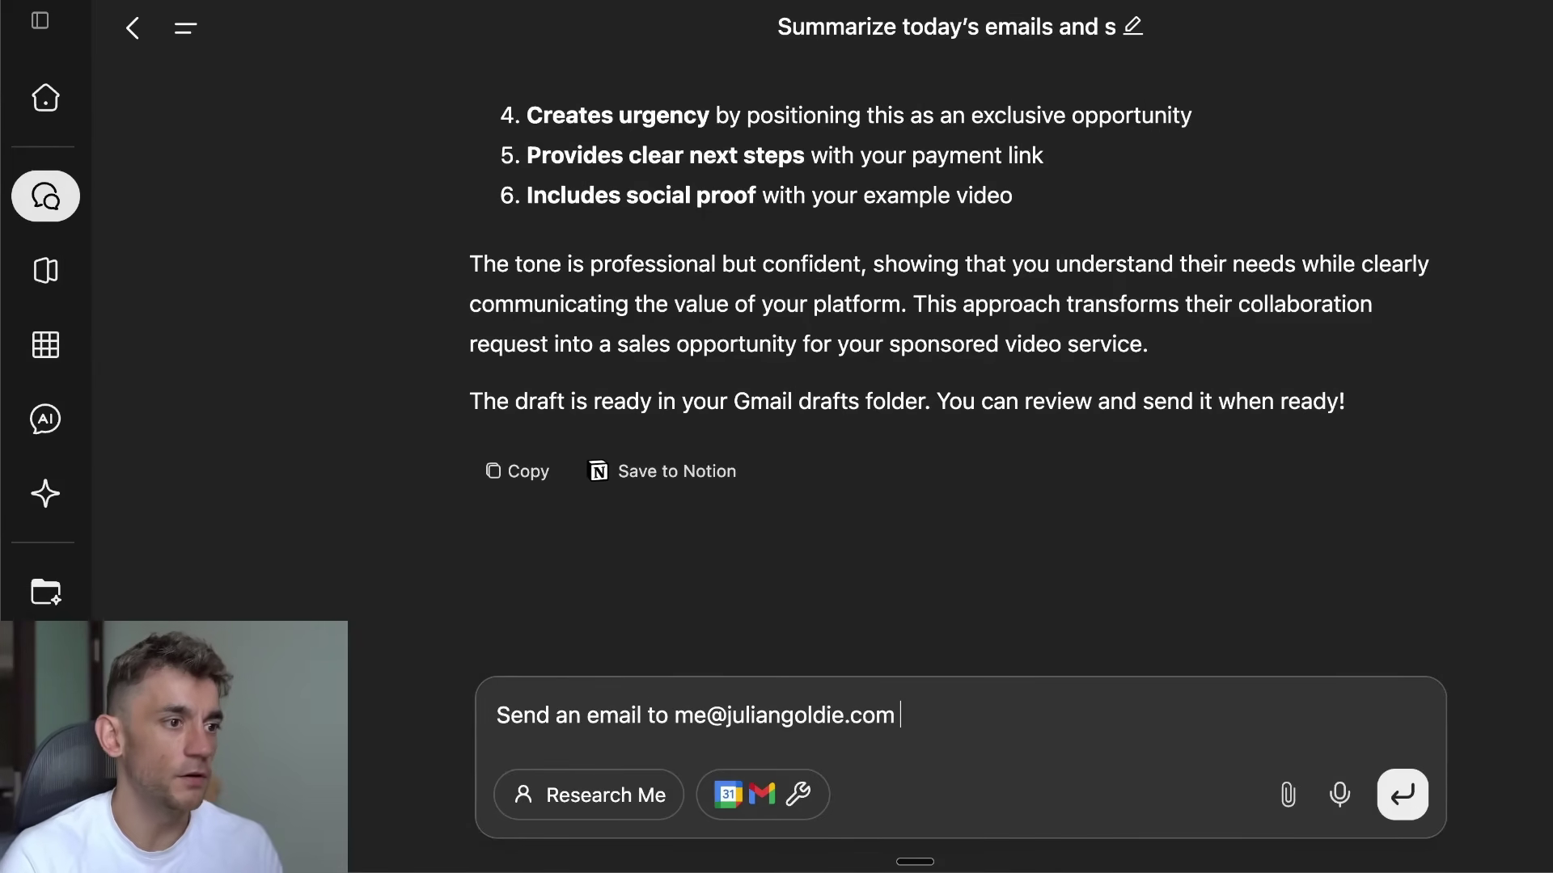
text(telling hi)
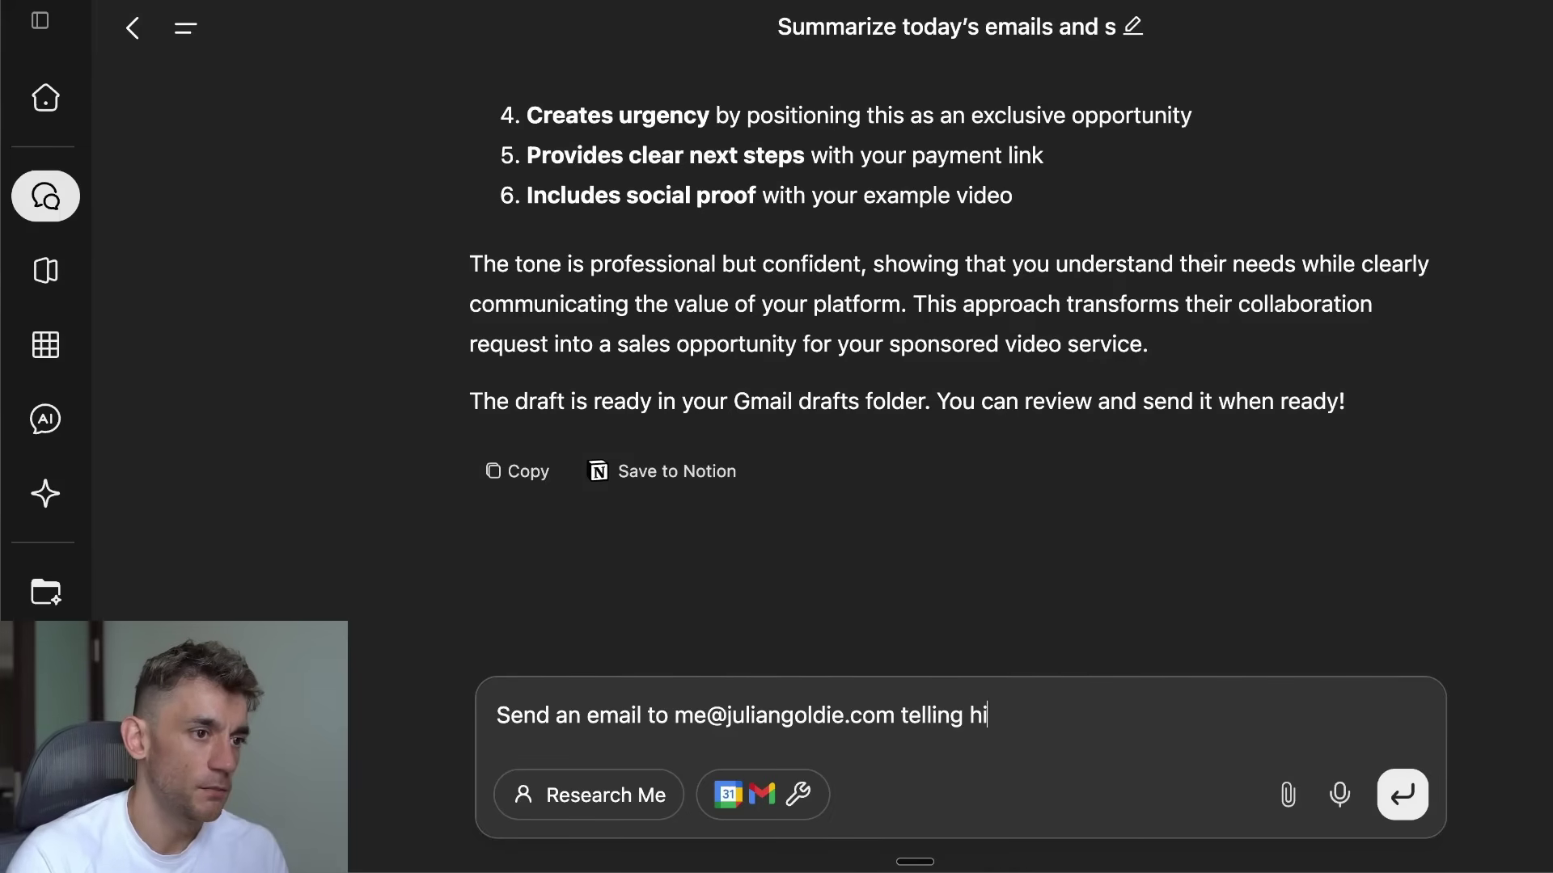
text(m about the new)
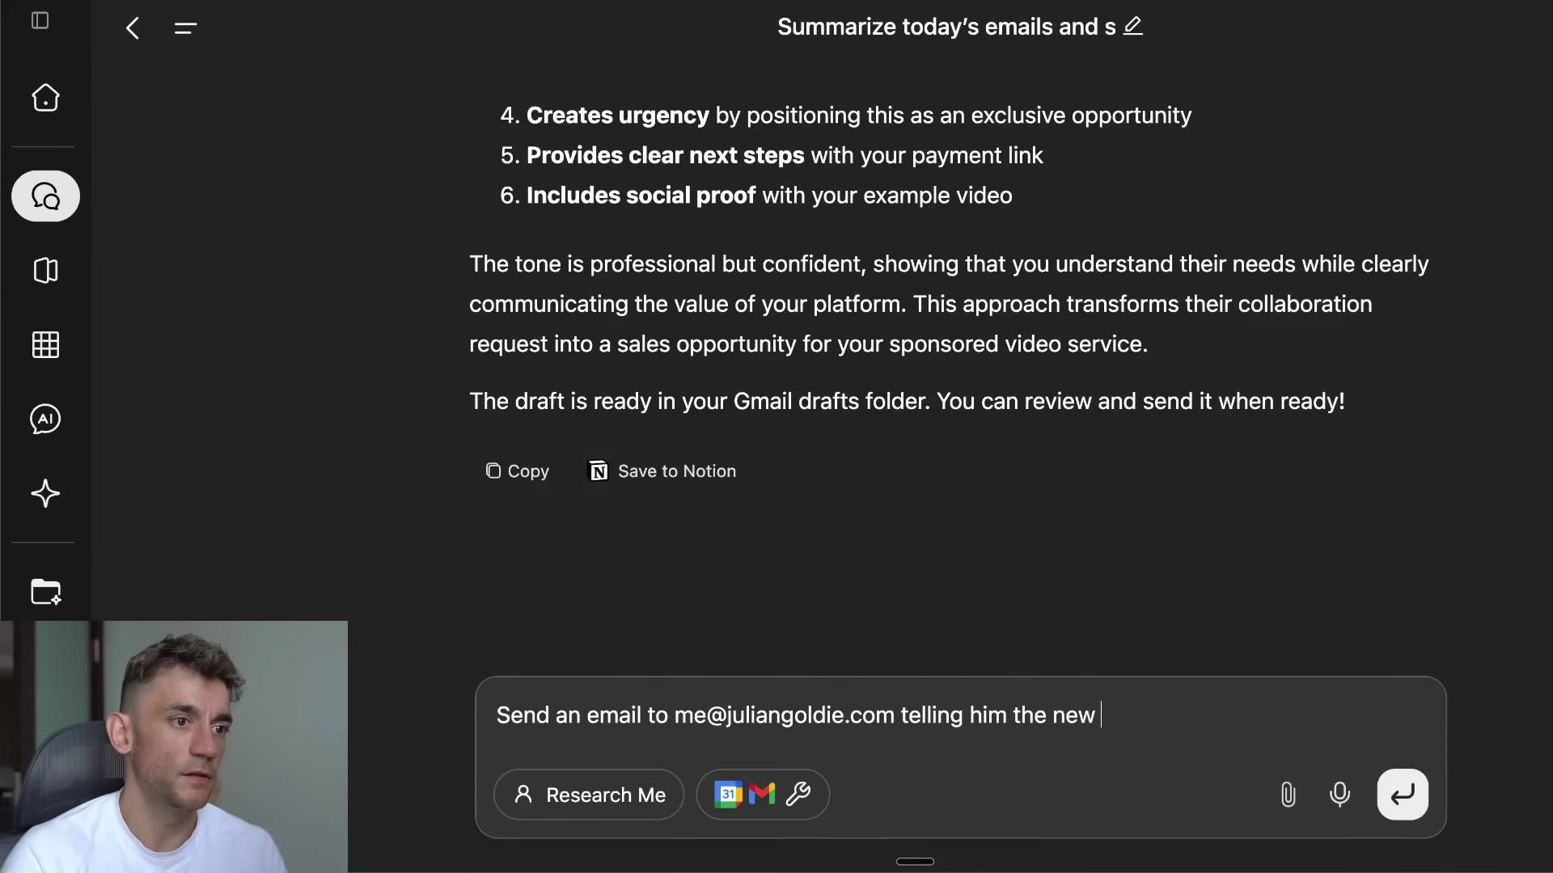
key(alt+BackSpace)
key(alt+BackSpace)
text(about the new g)
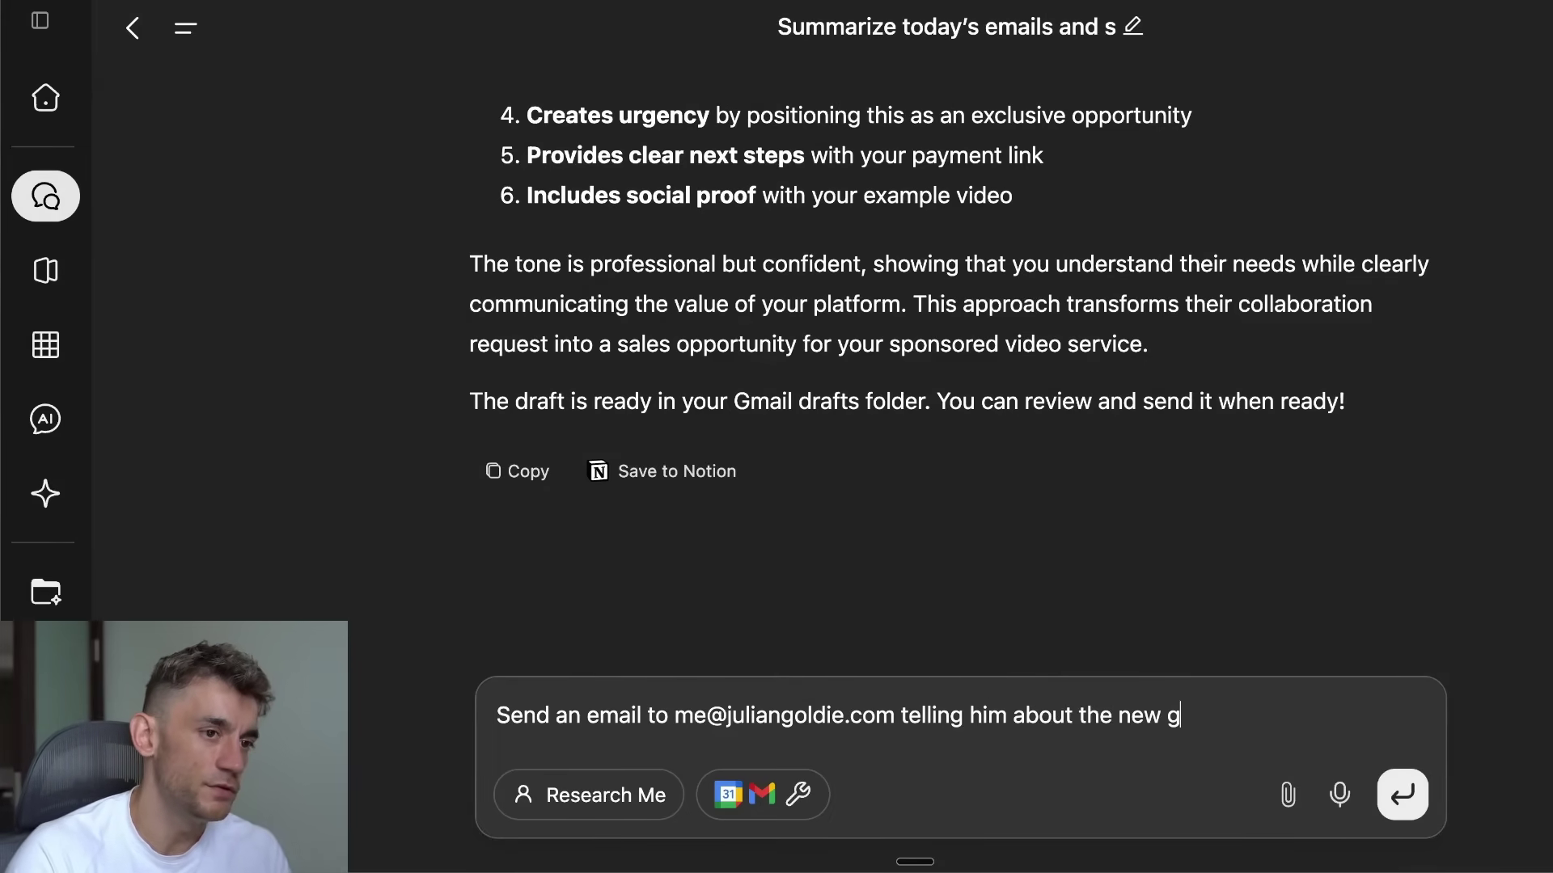
text(enspark update f)
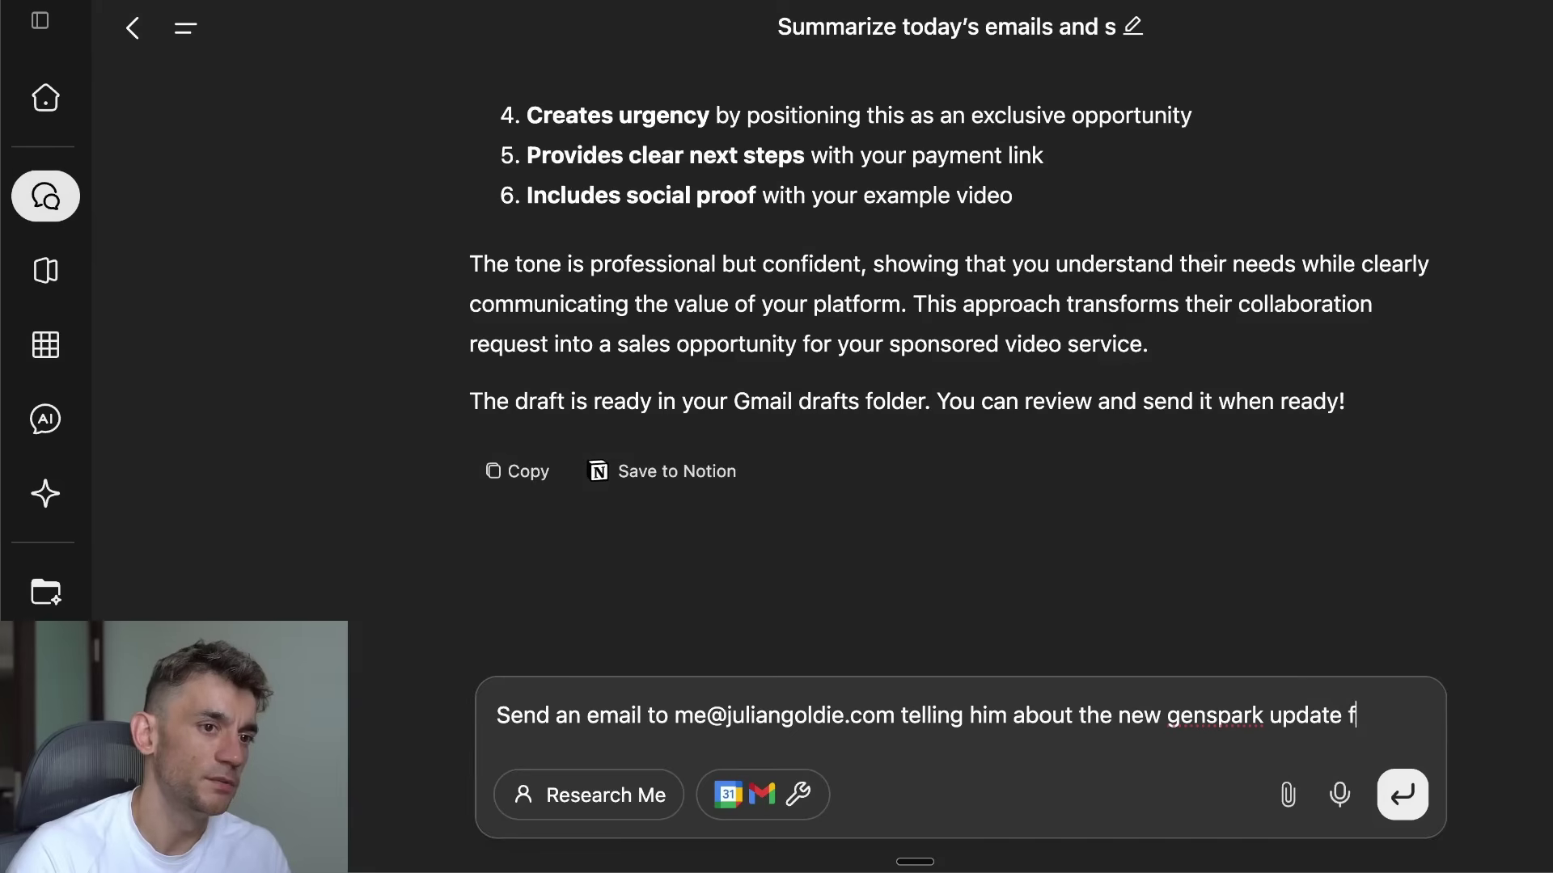
text(or sending emails)
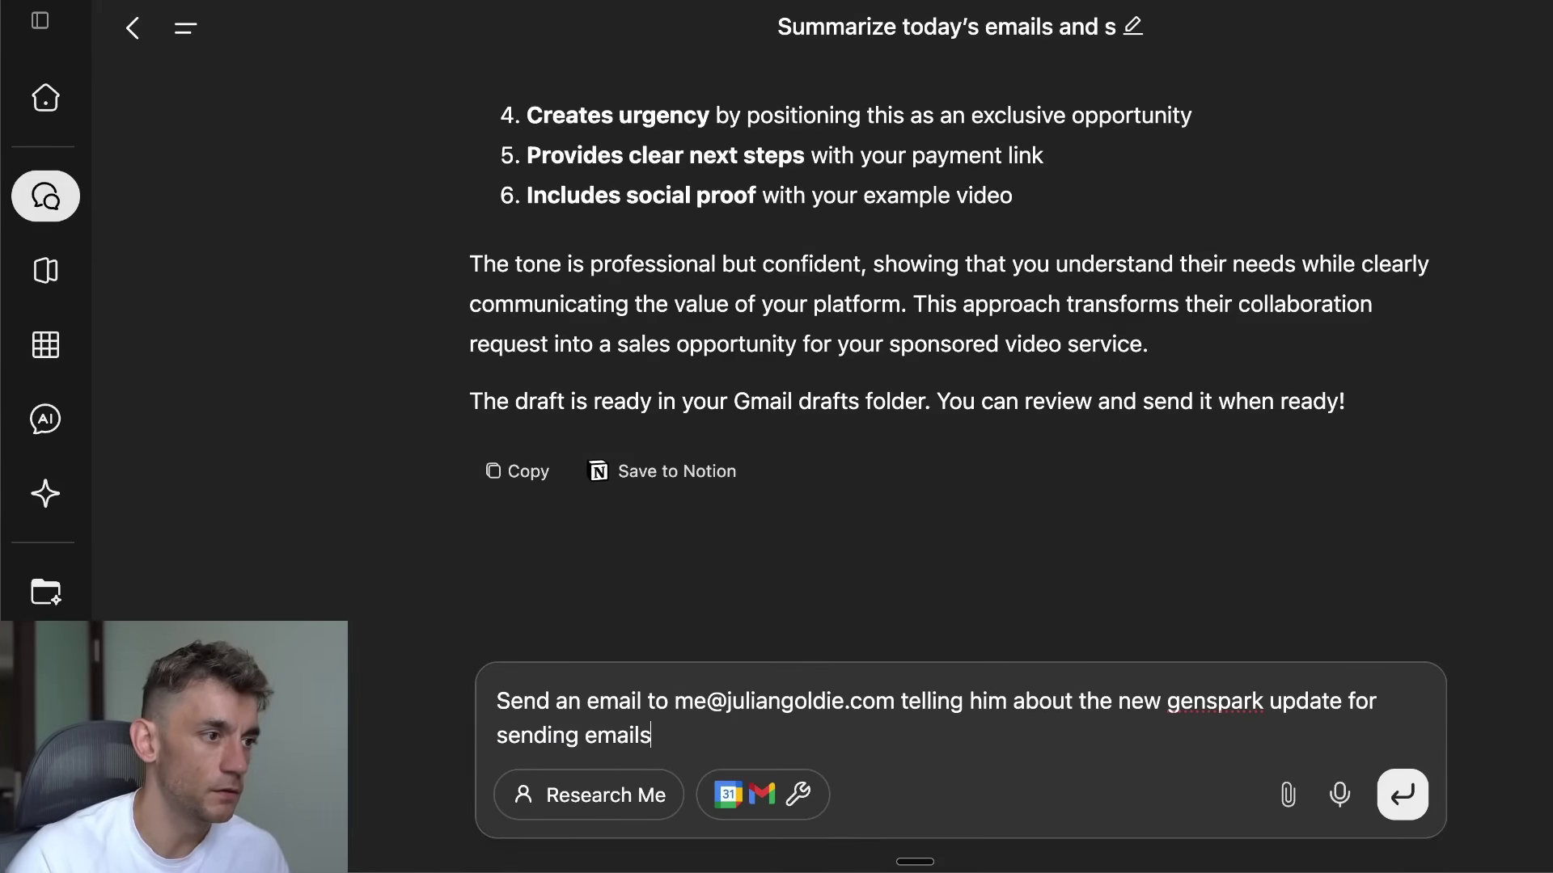
key(shift+Return)
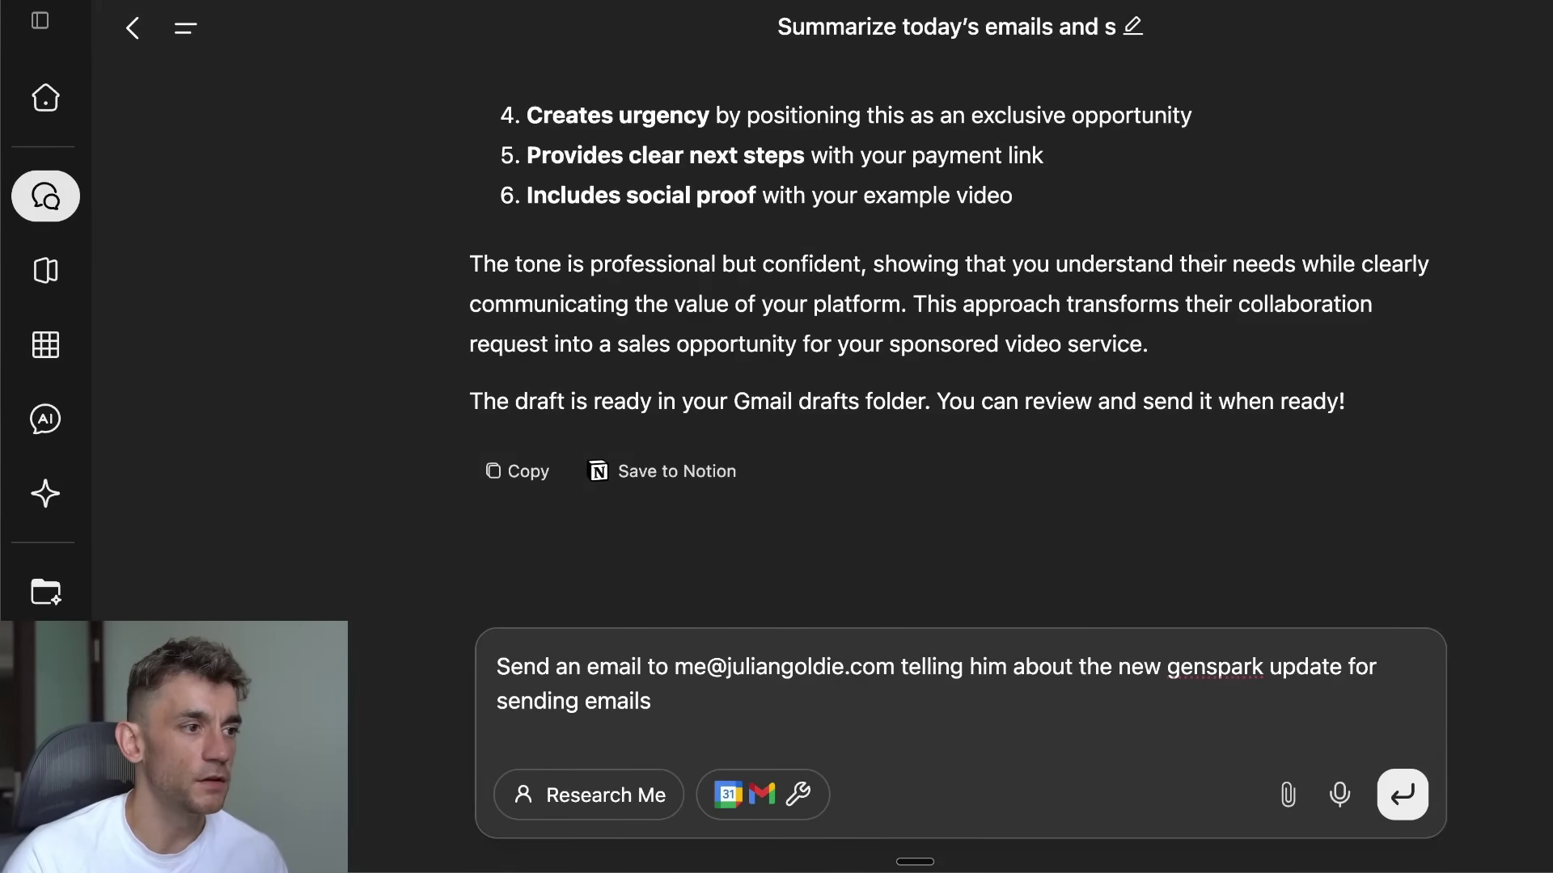
key(BackSpace)
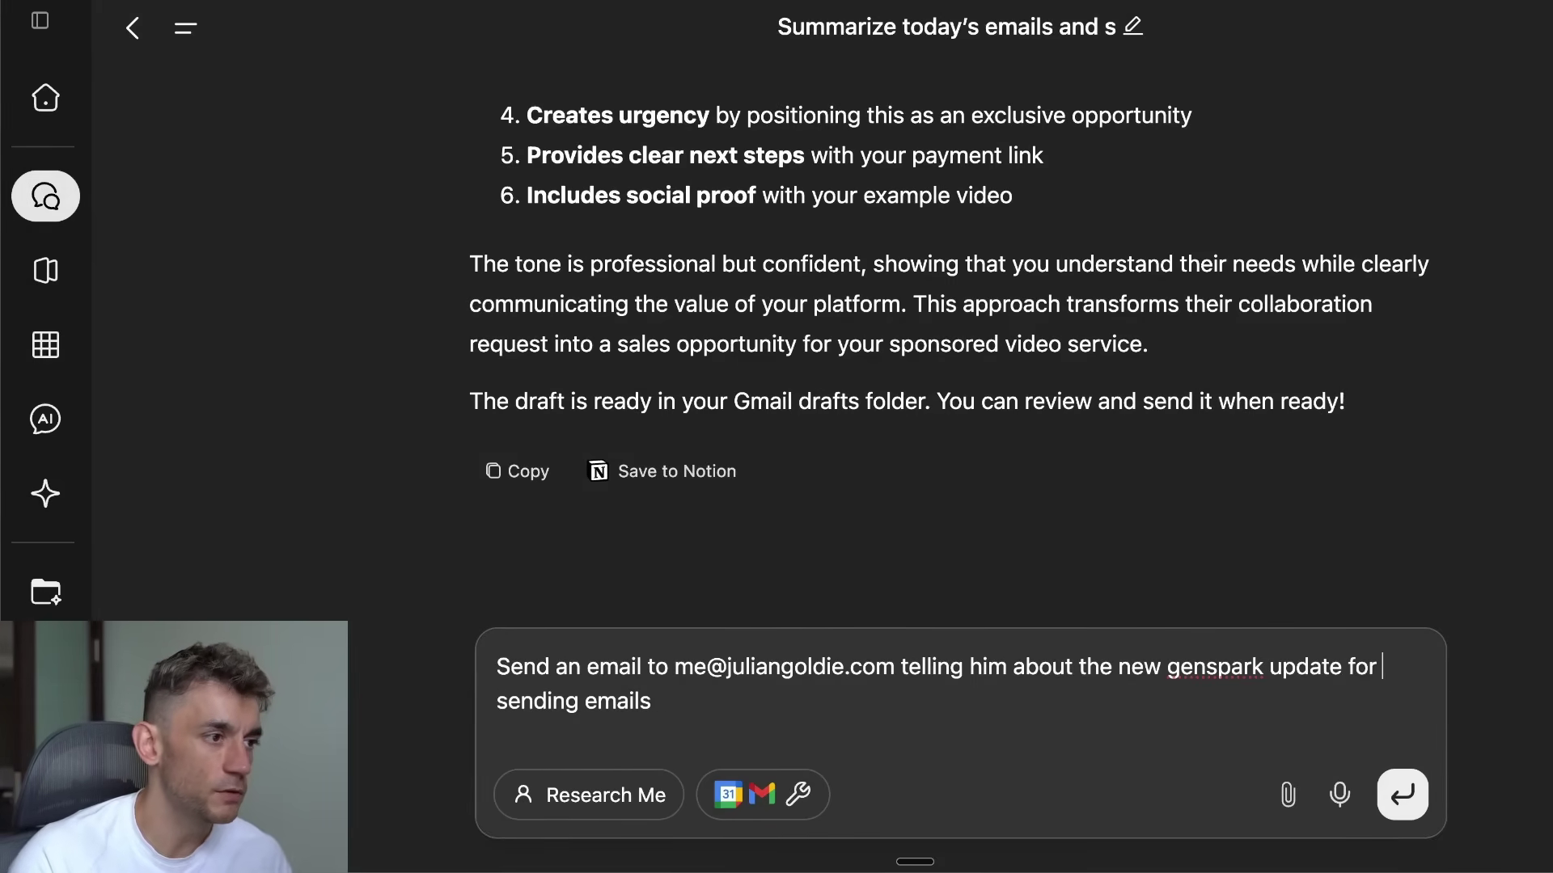
key(BackSpace)
text(. Make sure it's beautifully formatted.)
key(shift+Return)
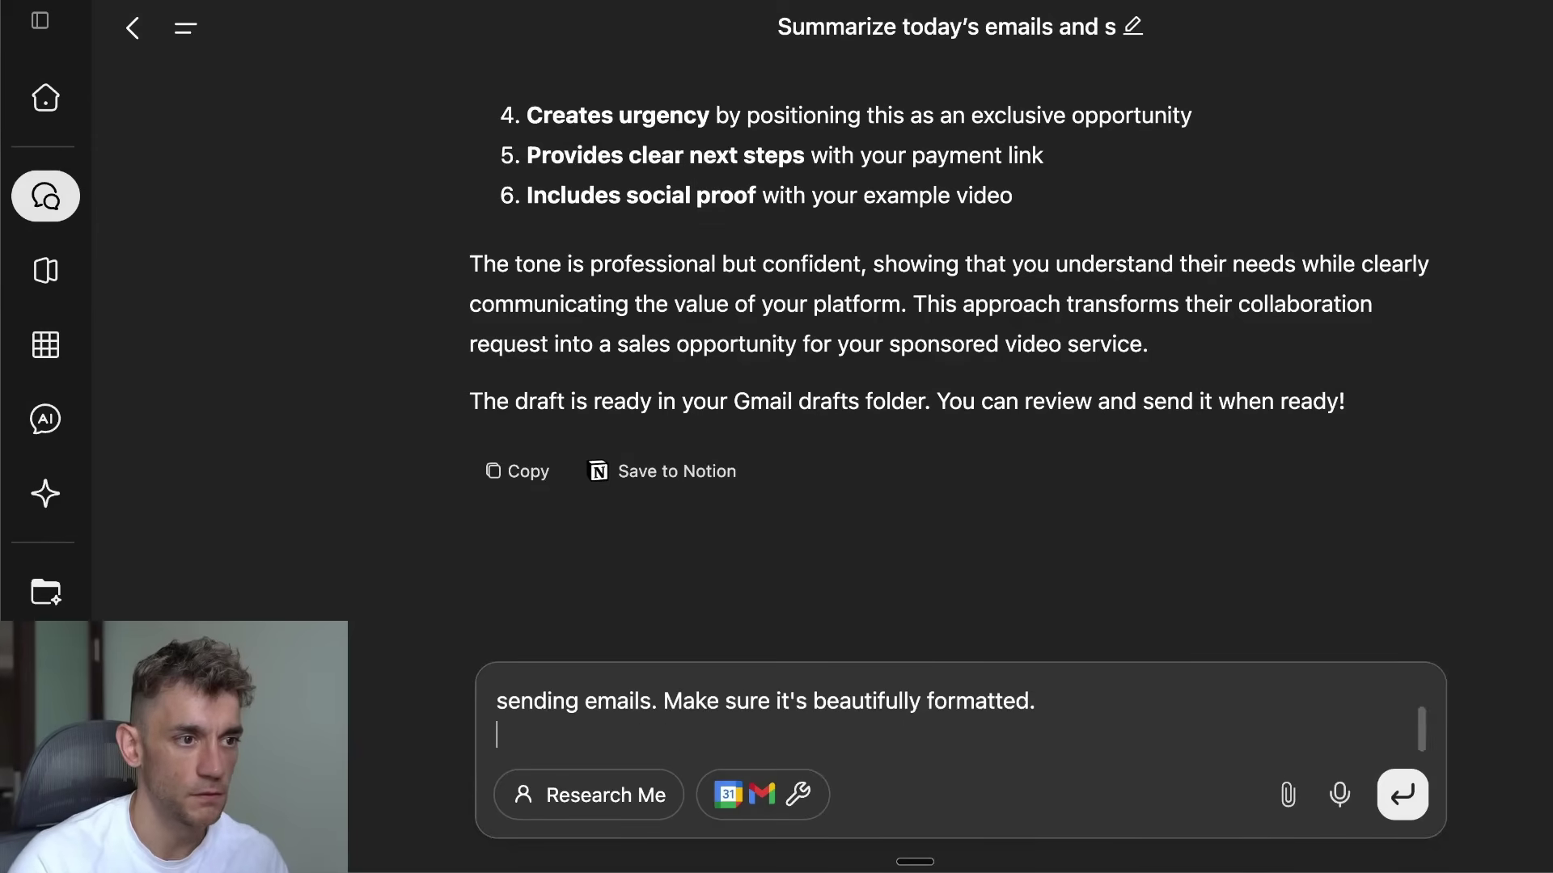
key(shift+Return)
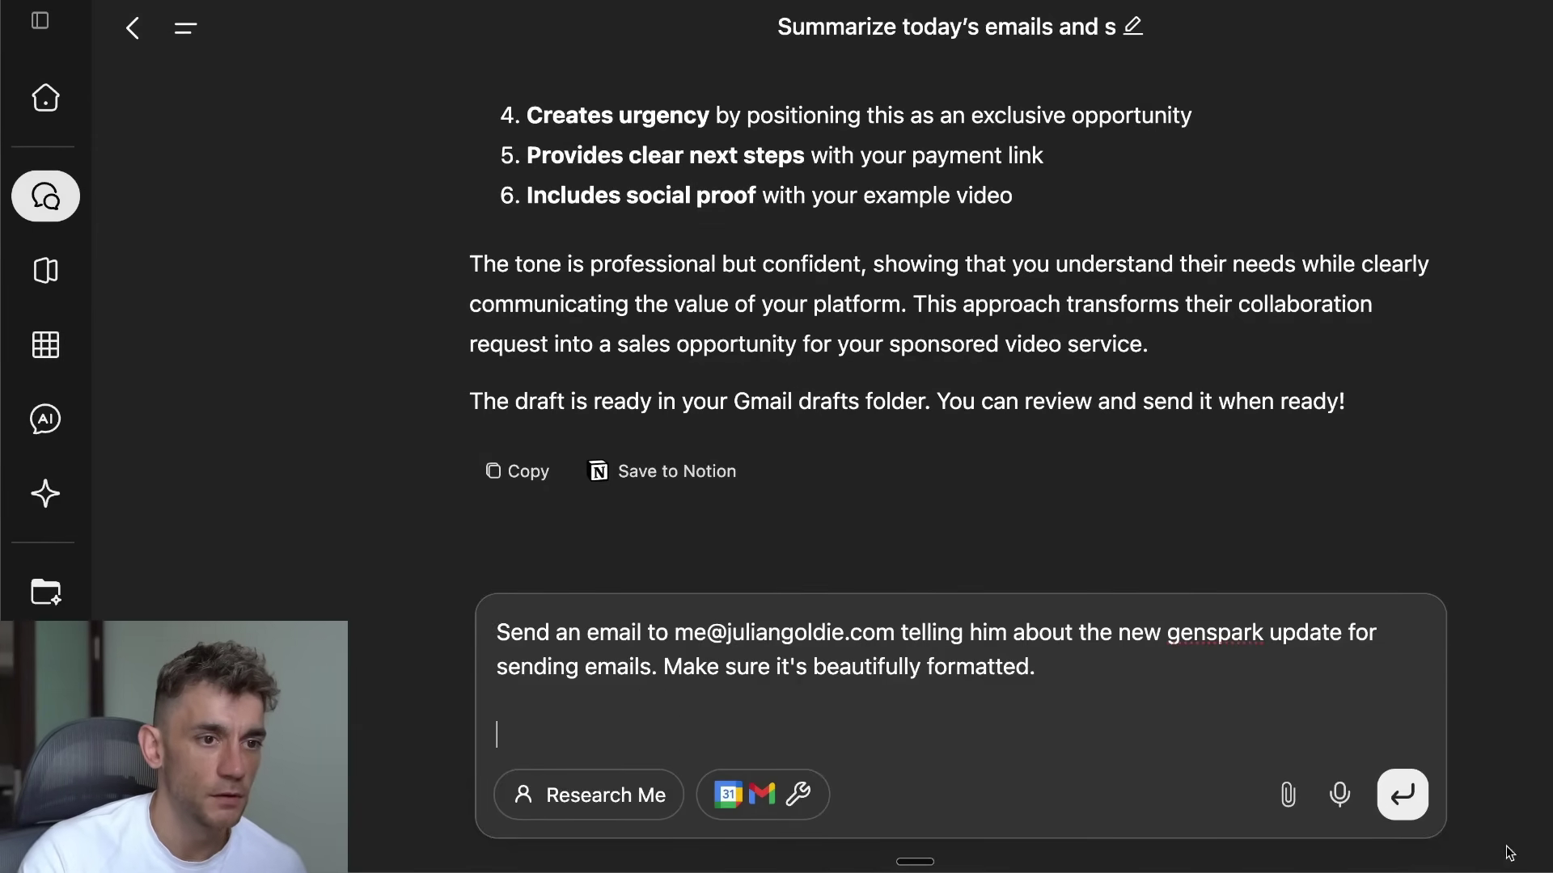
Step: Submit the prompt and review the generated subject 'Exciting Genspark Update: Enhanced Email Integration Now Live!' and banner
click(1399, 799)
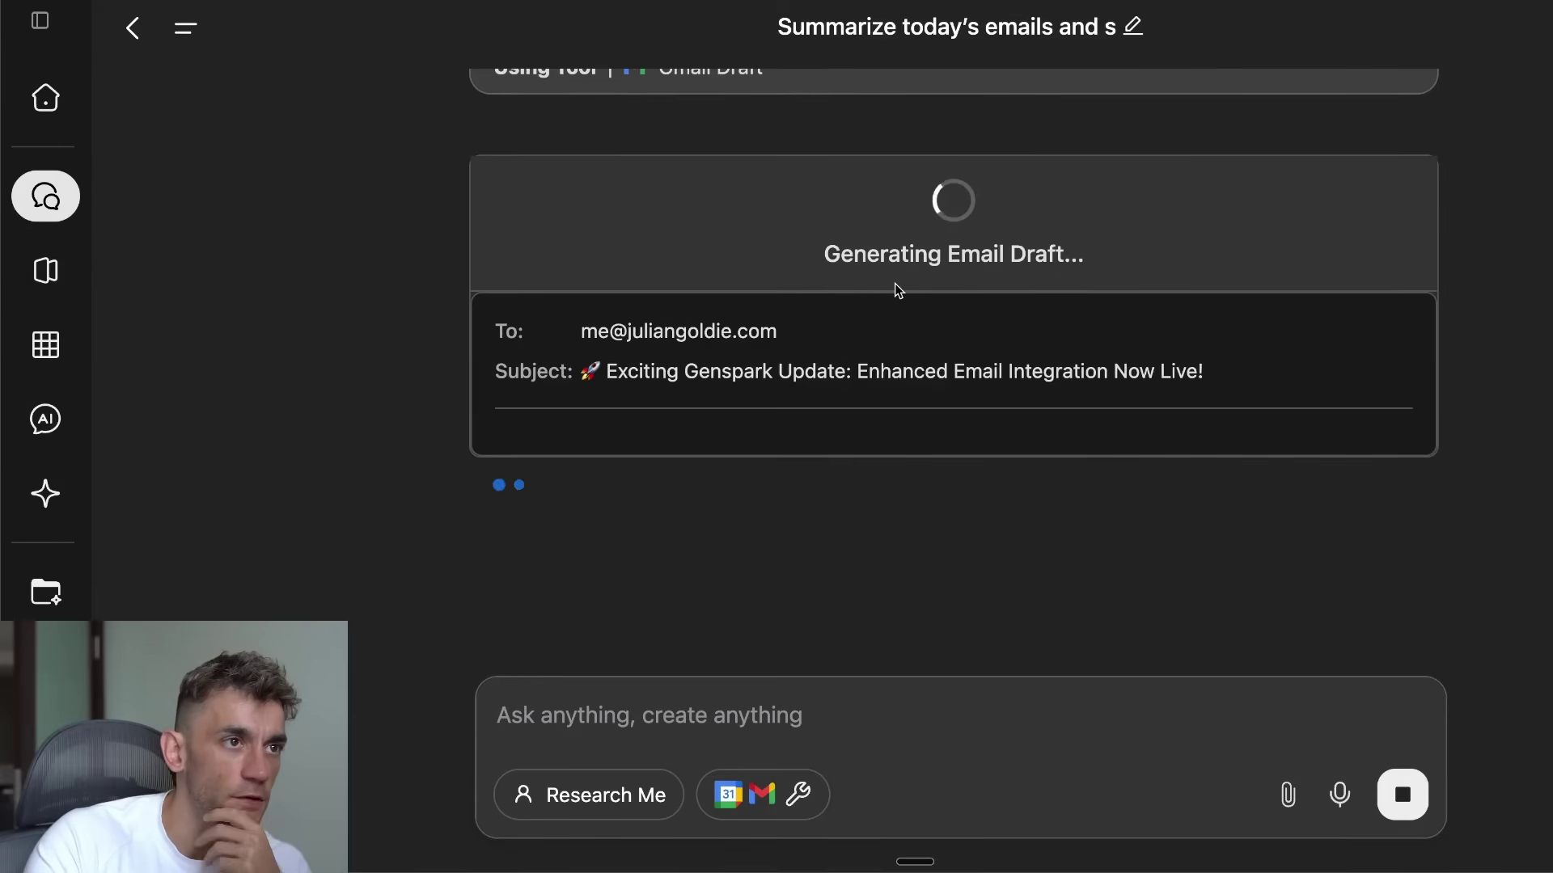
drag(569, 372, 1236, 381)
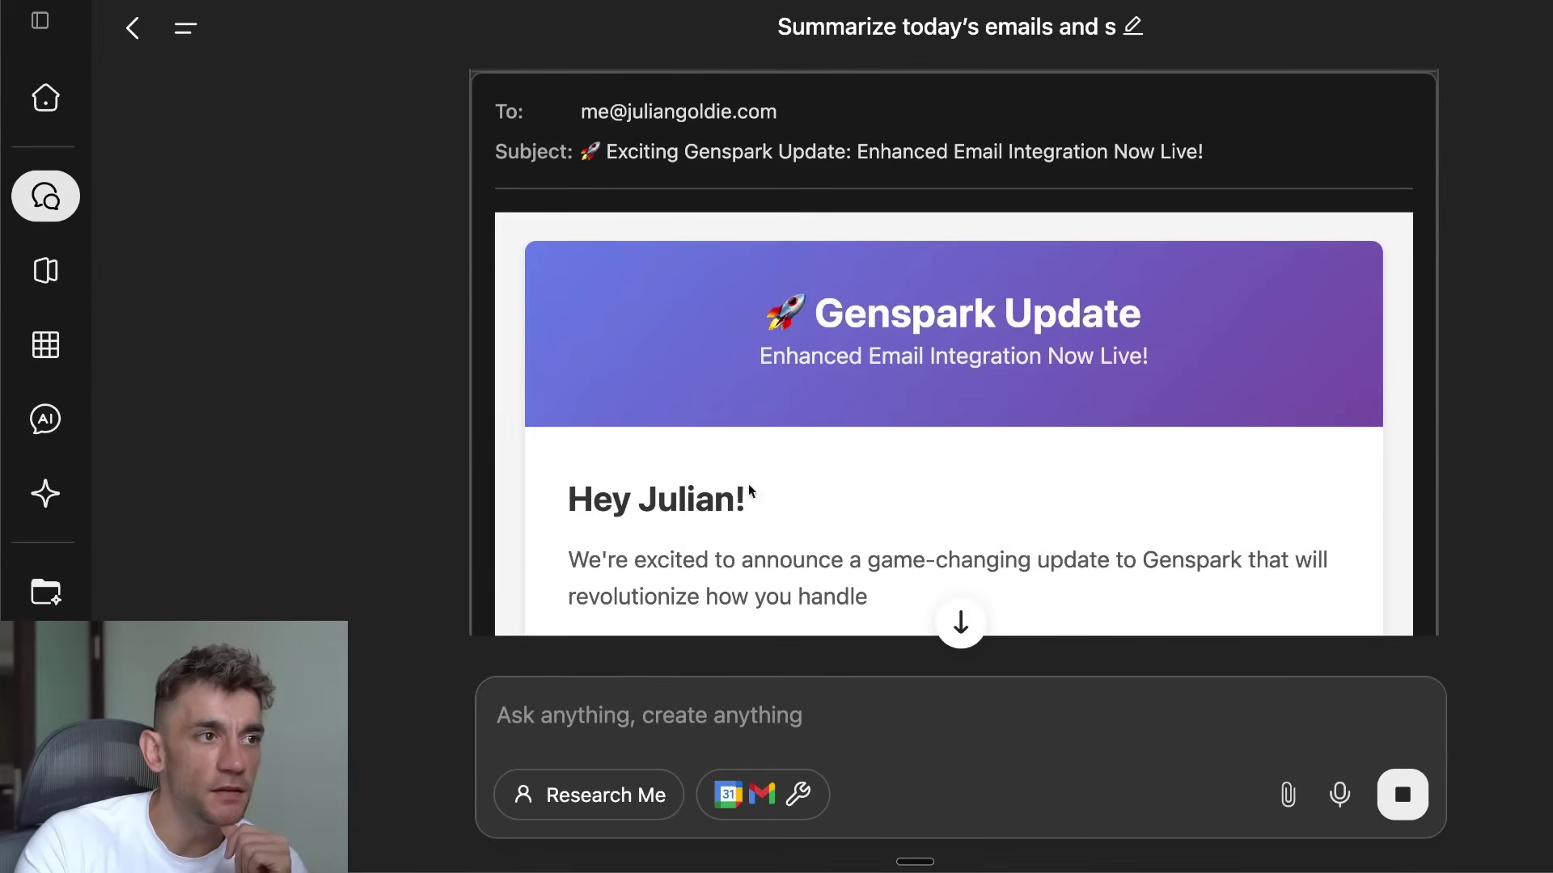
drag(746, 310, 1284, 368)
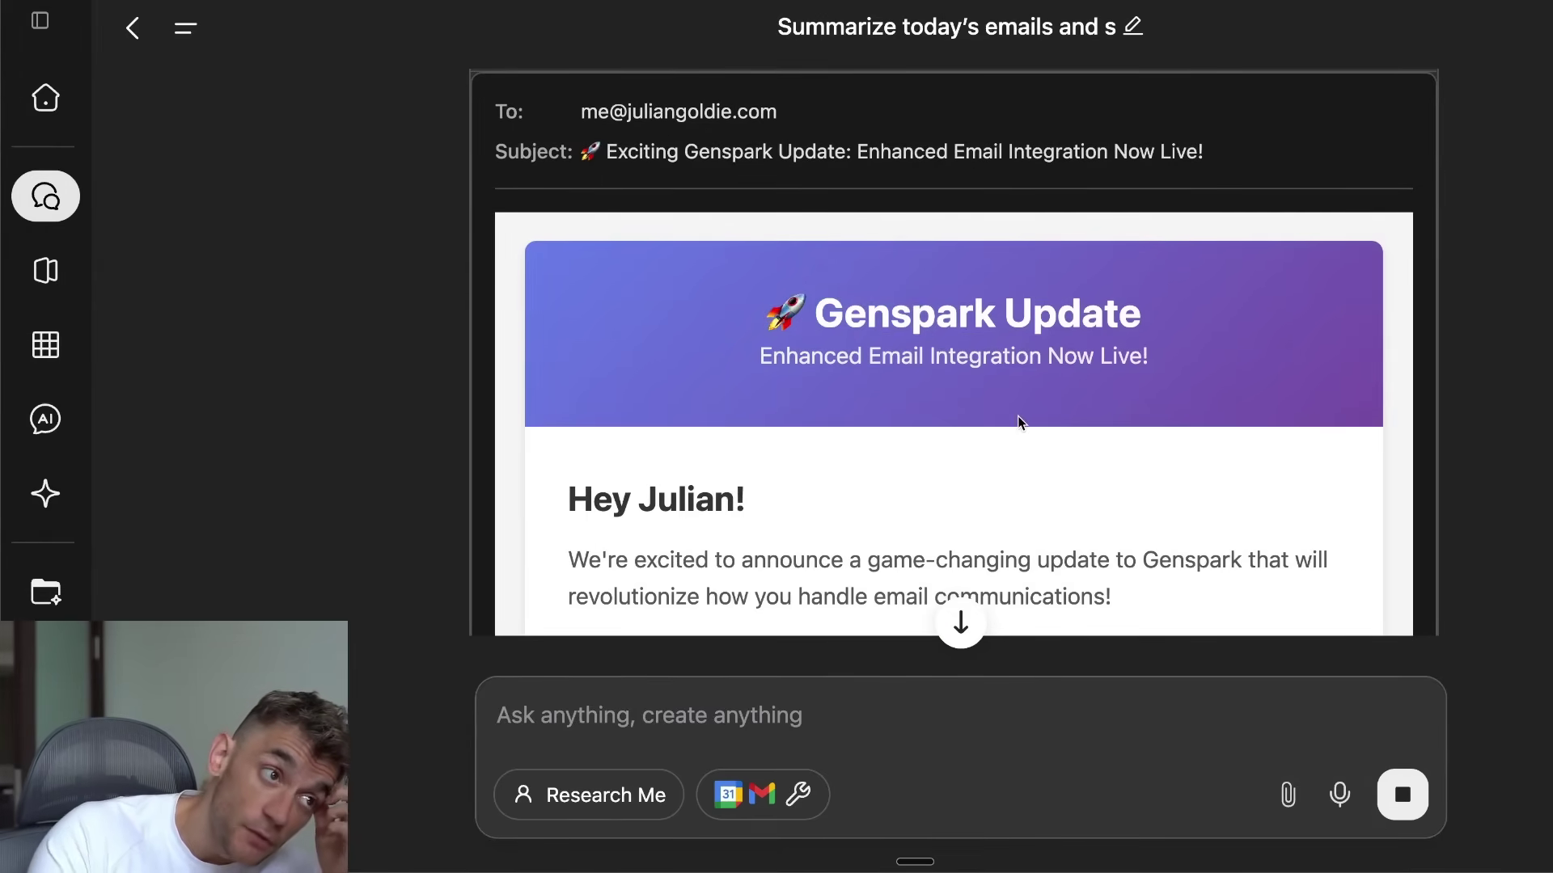
drag(764, 229, 1073, 509)
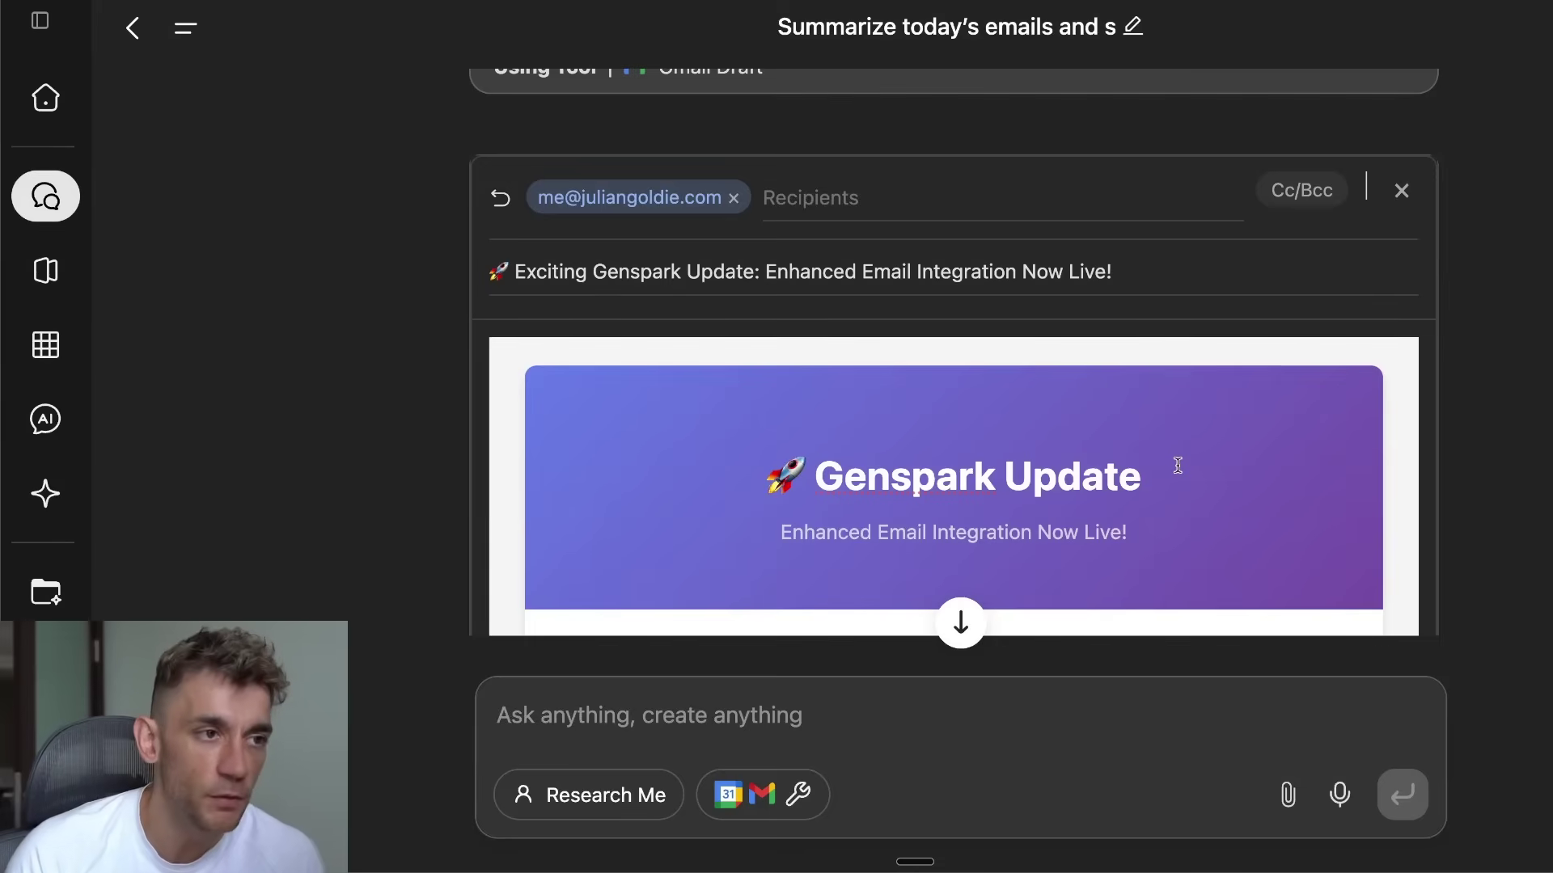
Step: Review the HTML preview's greeting heading and announcement paragraph
scroll(1255, 329, down, 10)
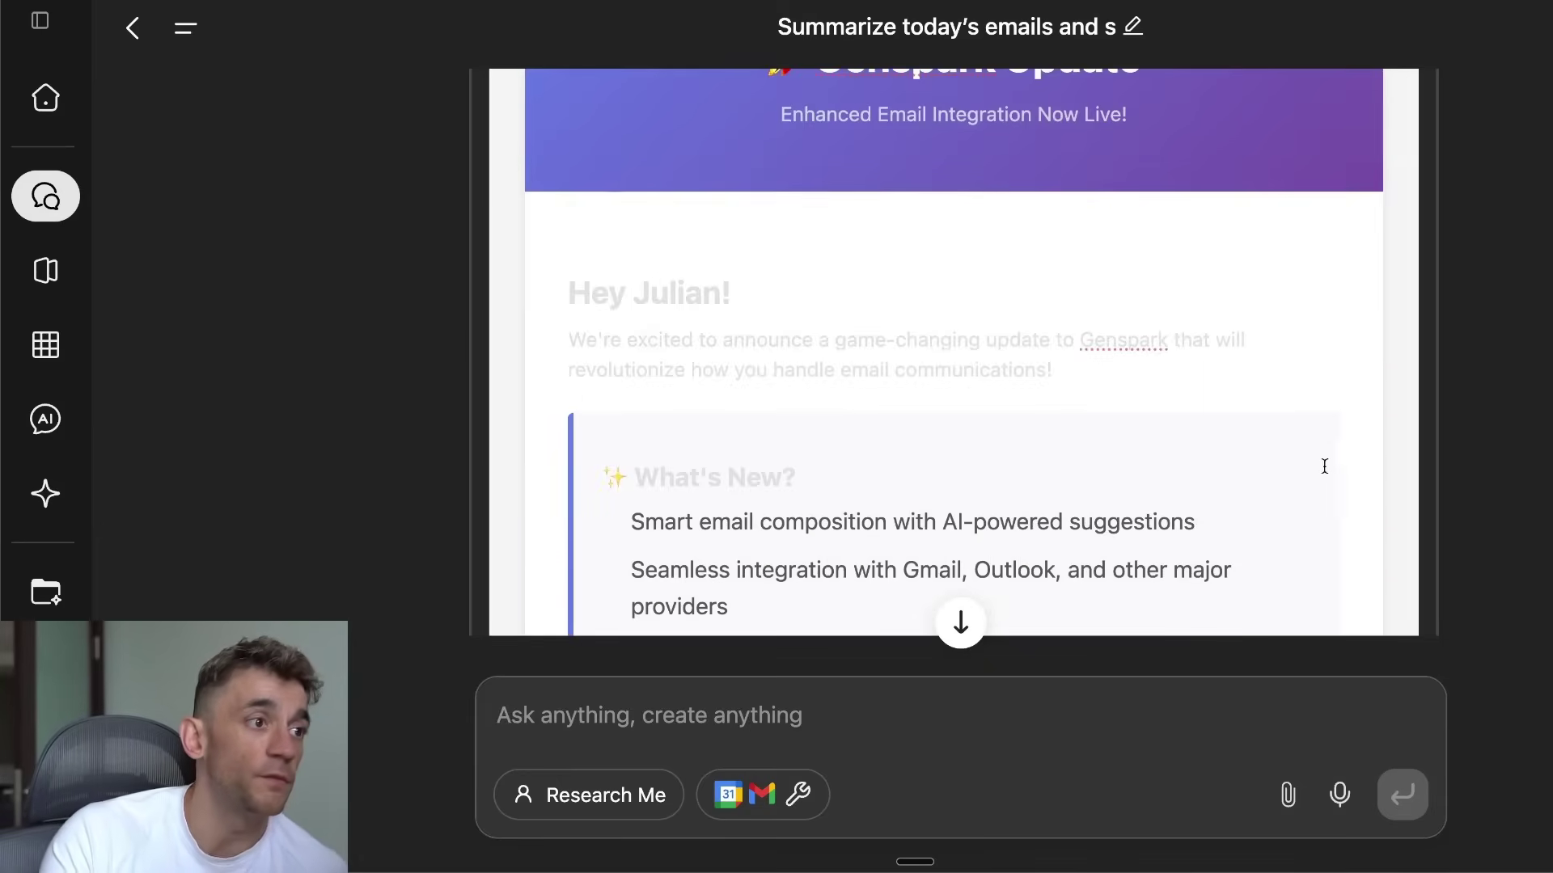
scroll(786, 304, up, 3)
click(836, 284)
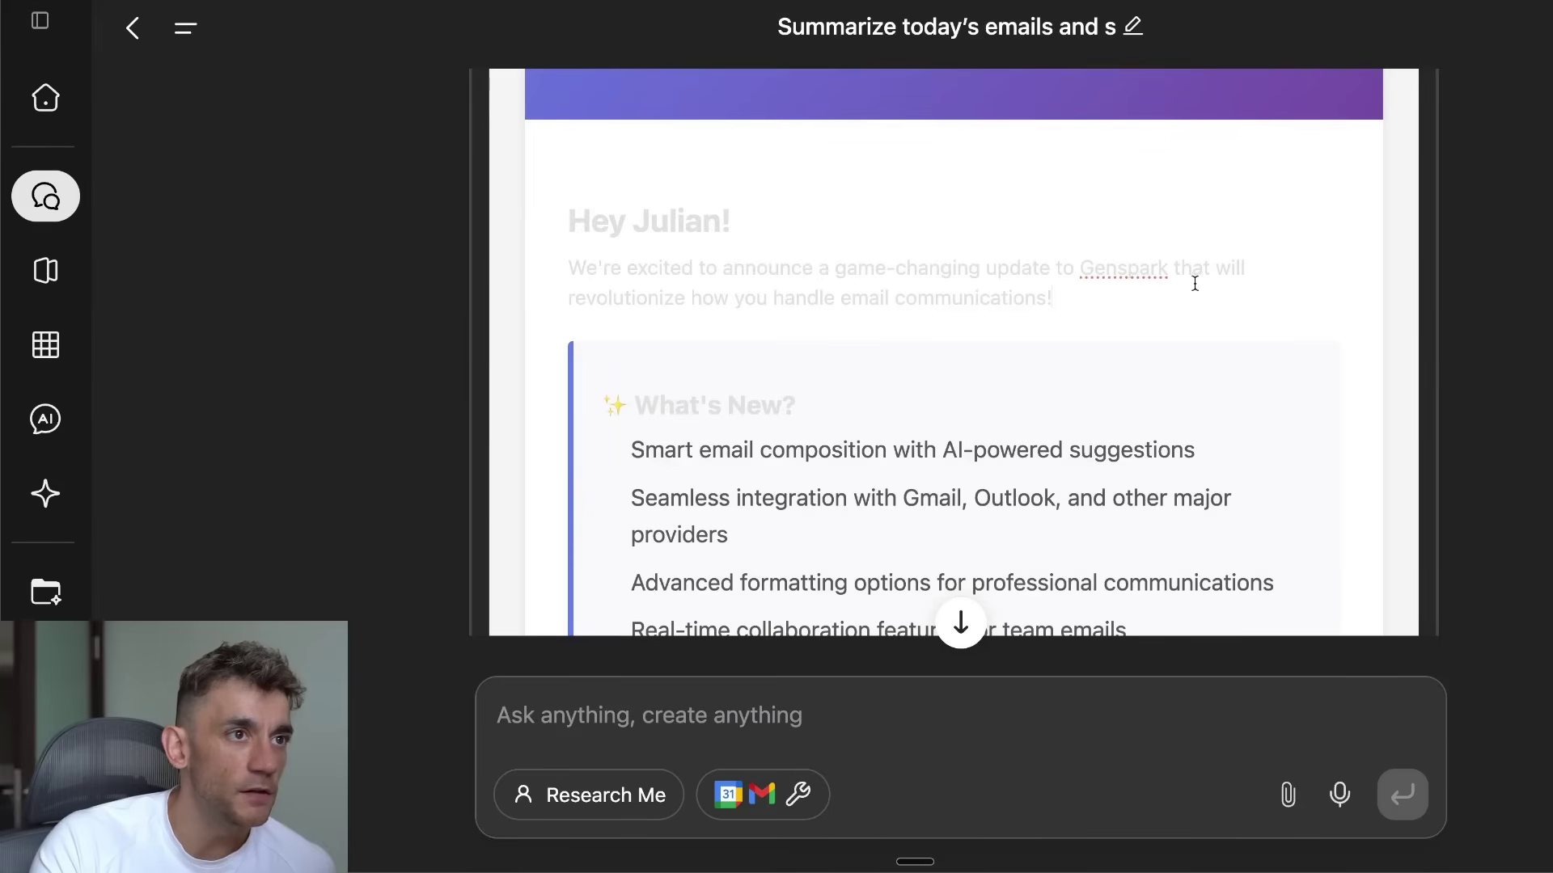
drag(1197, 301, 829, 225)
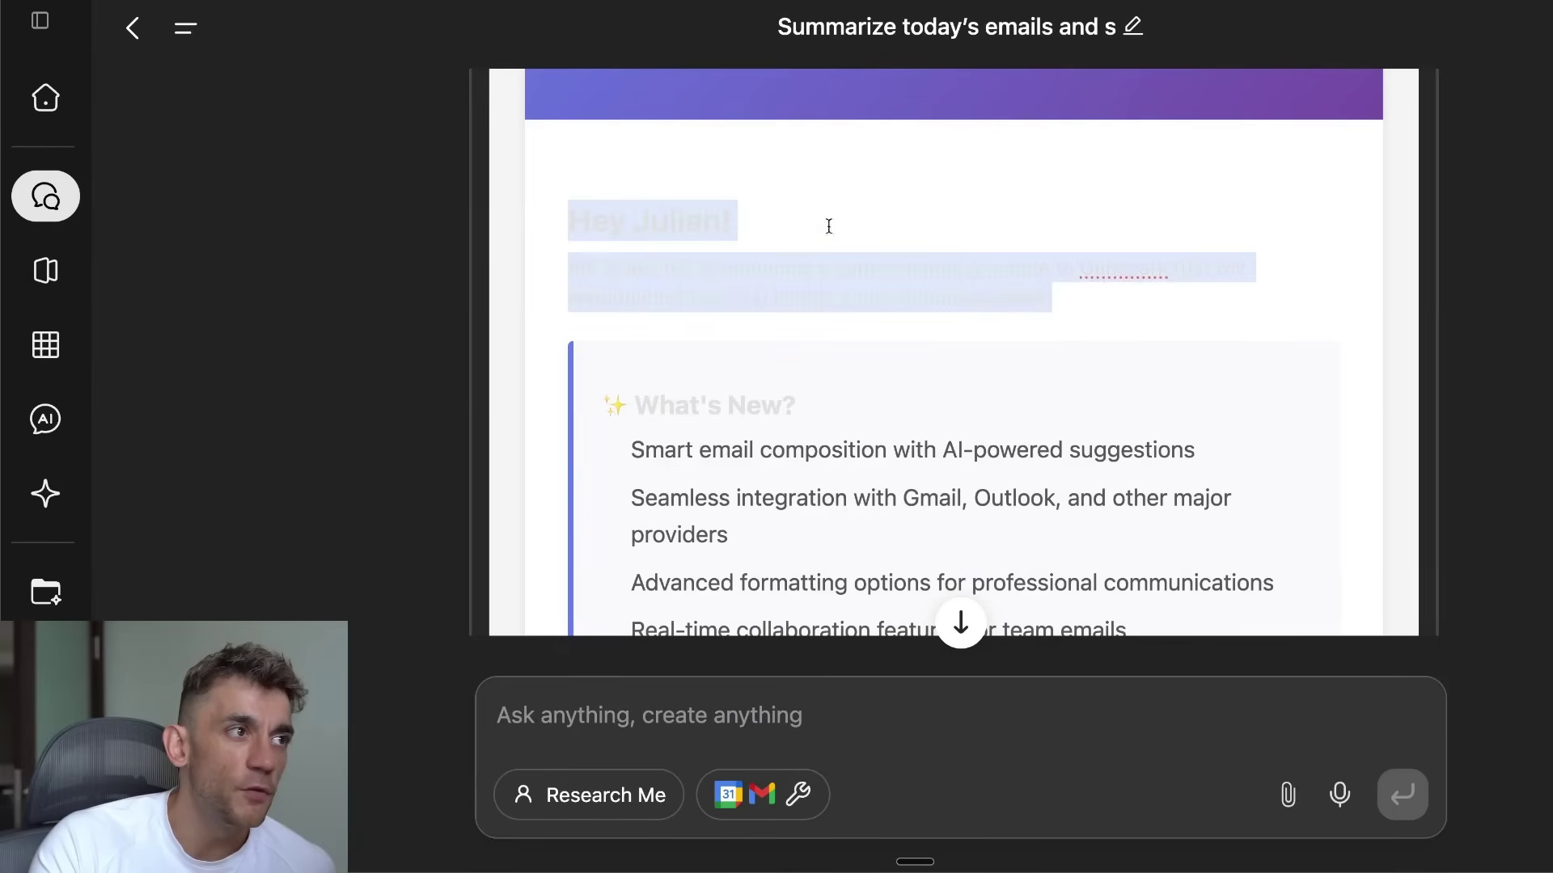
triple_click(700, 220)
click(820, 284)
Step: Scroll through the rest of the preview and send the formatted update email
scroll(1049, 400, down, 3)
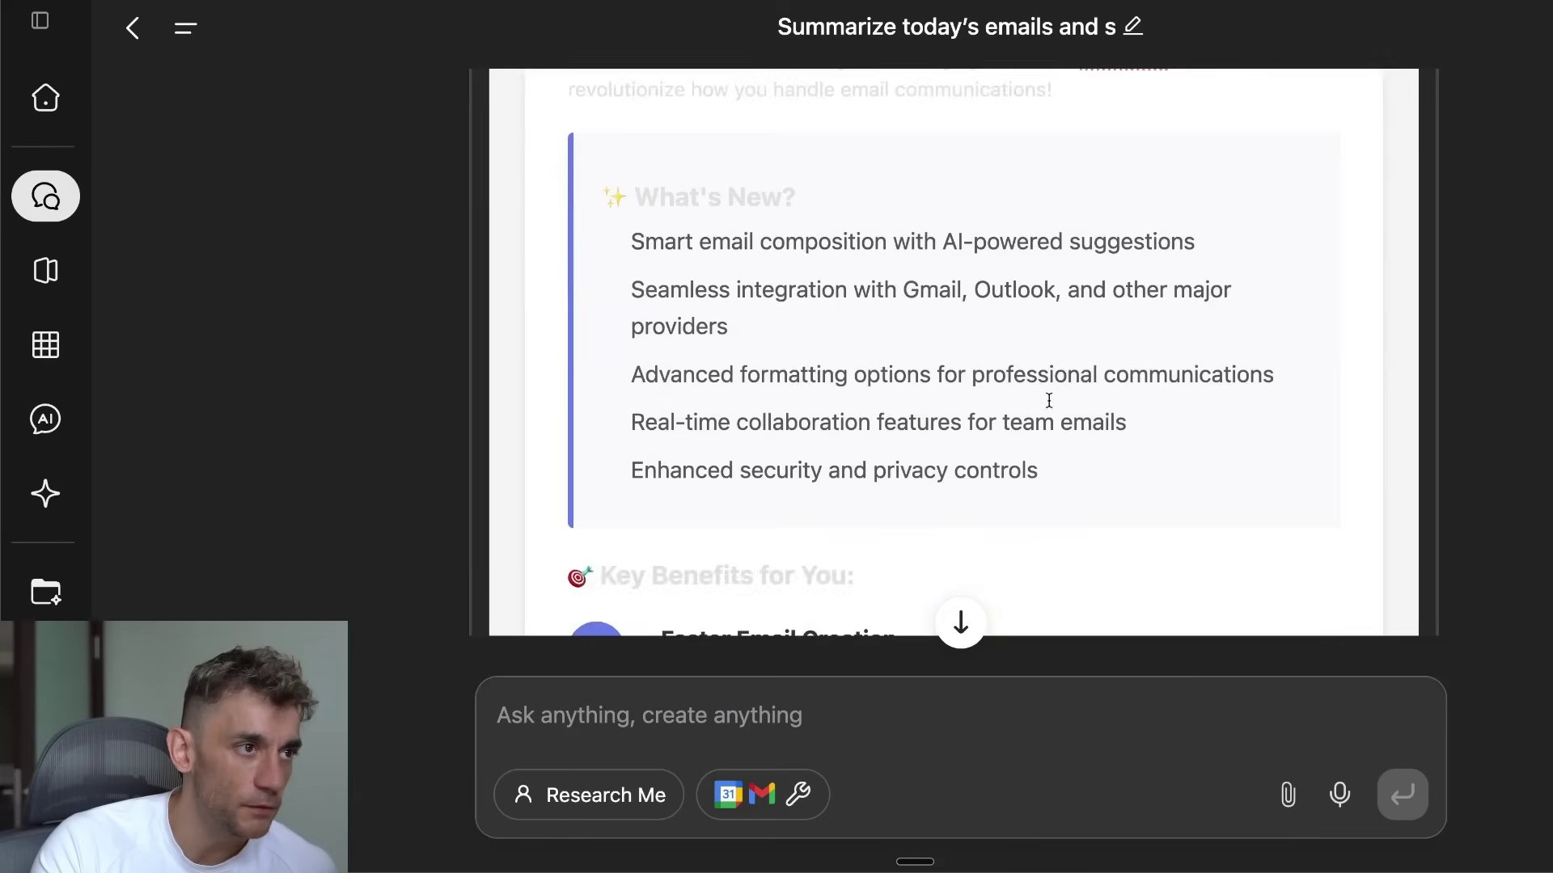
scroll(1196, 423, down, 7)
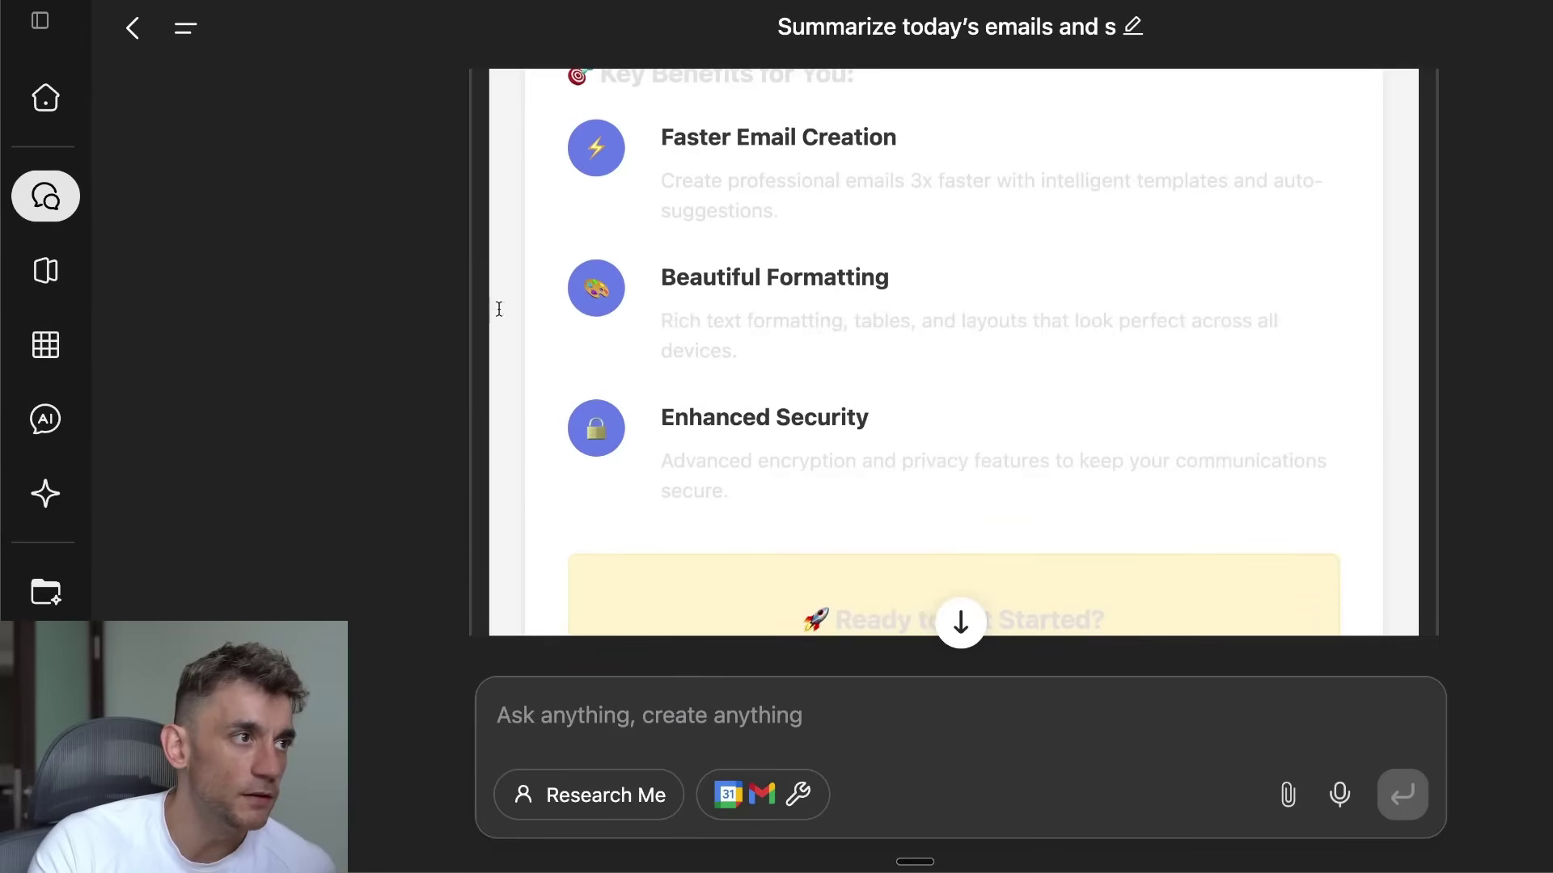
scroll(1030, 443, down, 10)
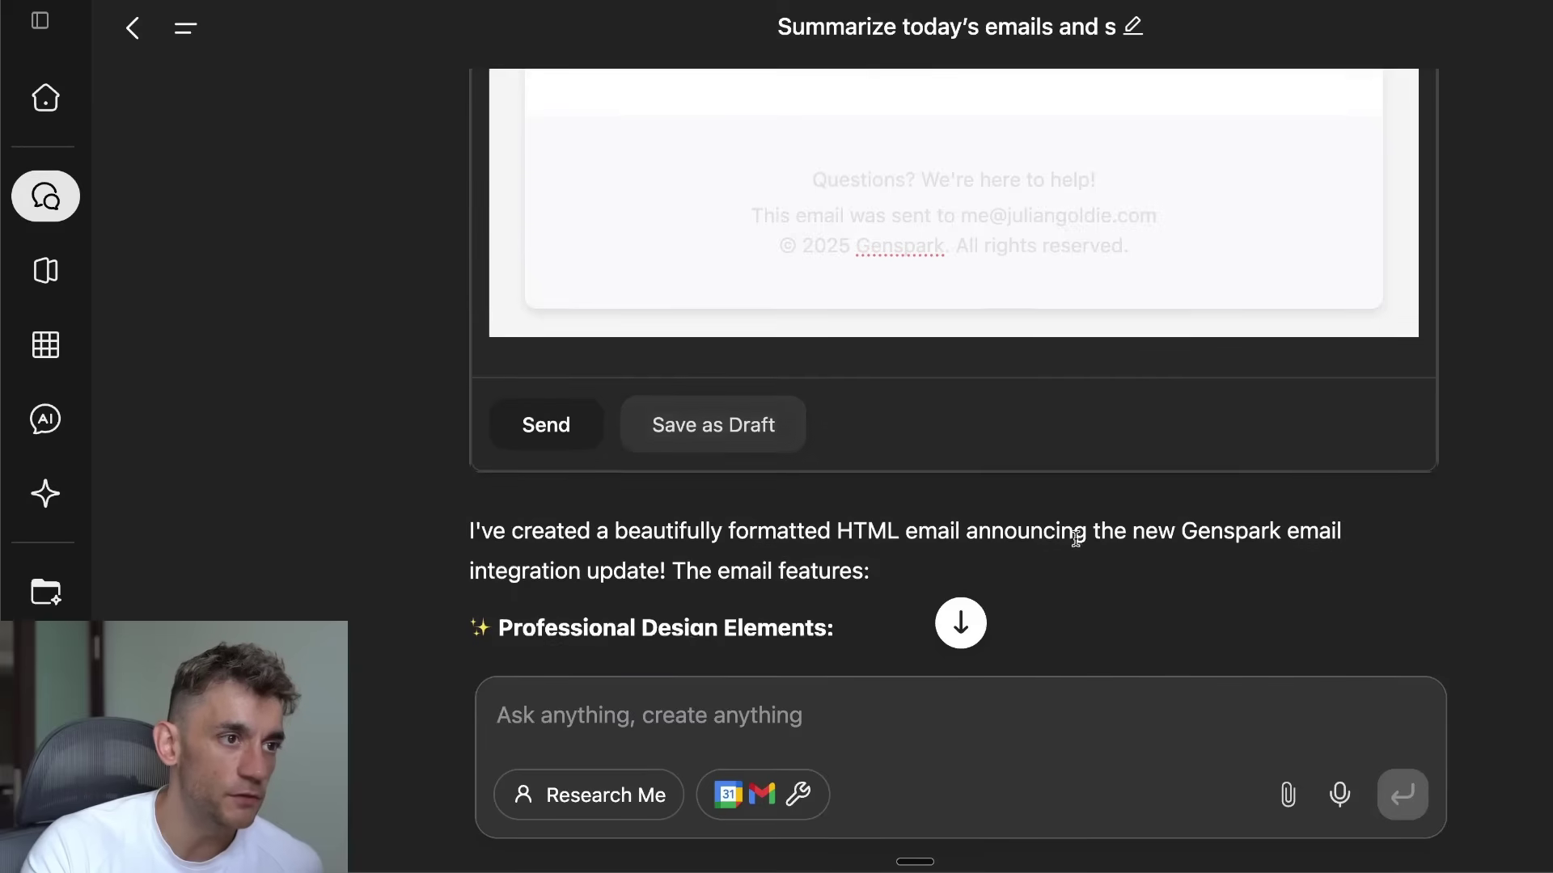
scroll(1076, 542, down, 5)
drag(527, 580, 1029, 579)
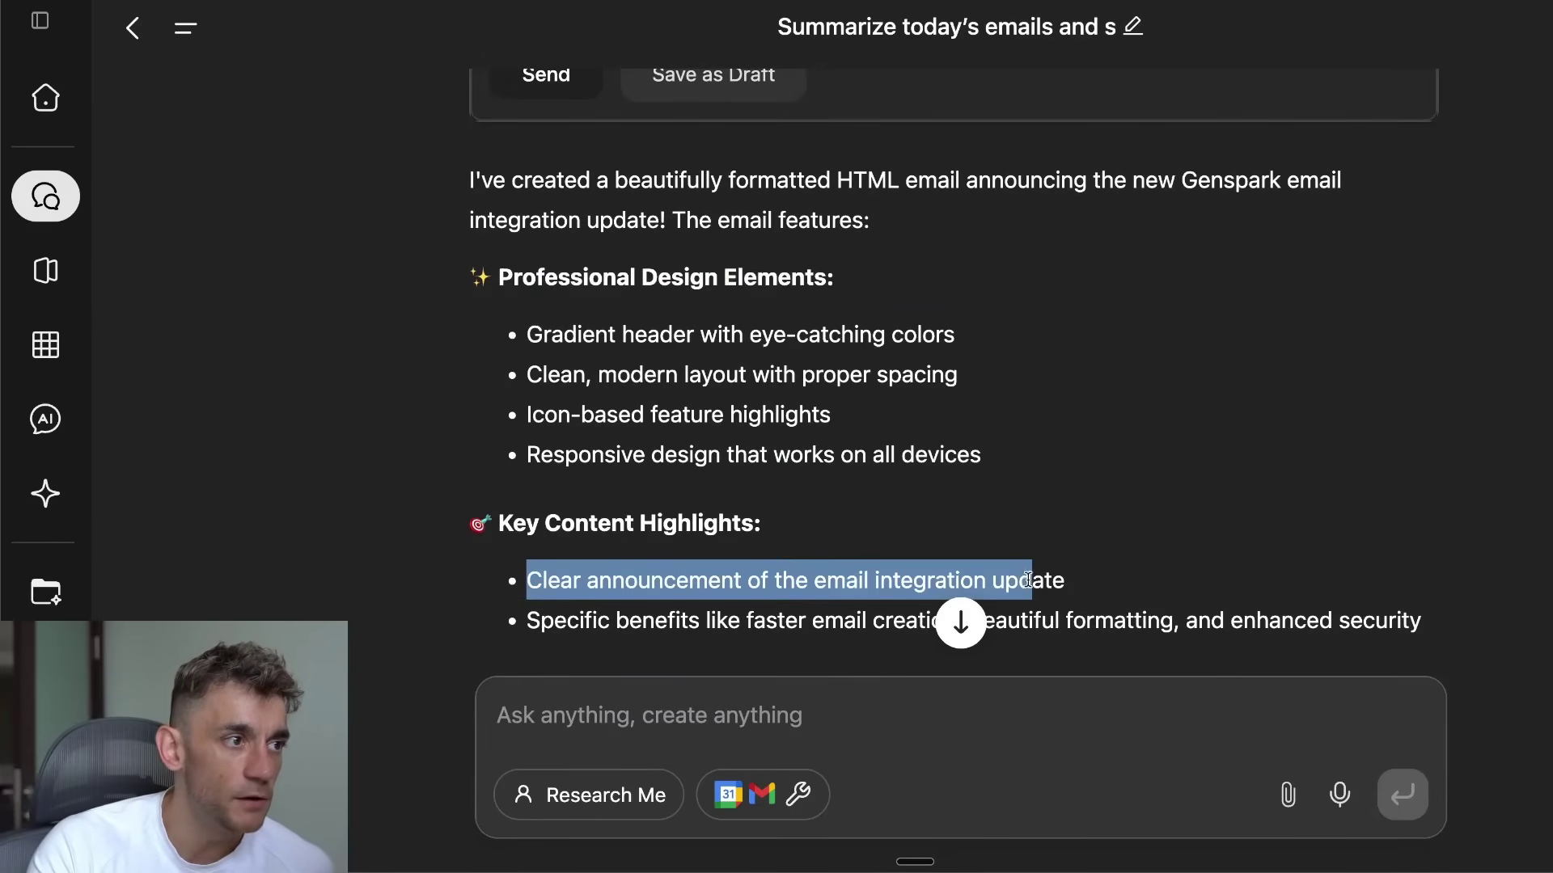
scroll(1053, 565, down, 9)
scroll(1053, 564, up, 4)
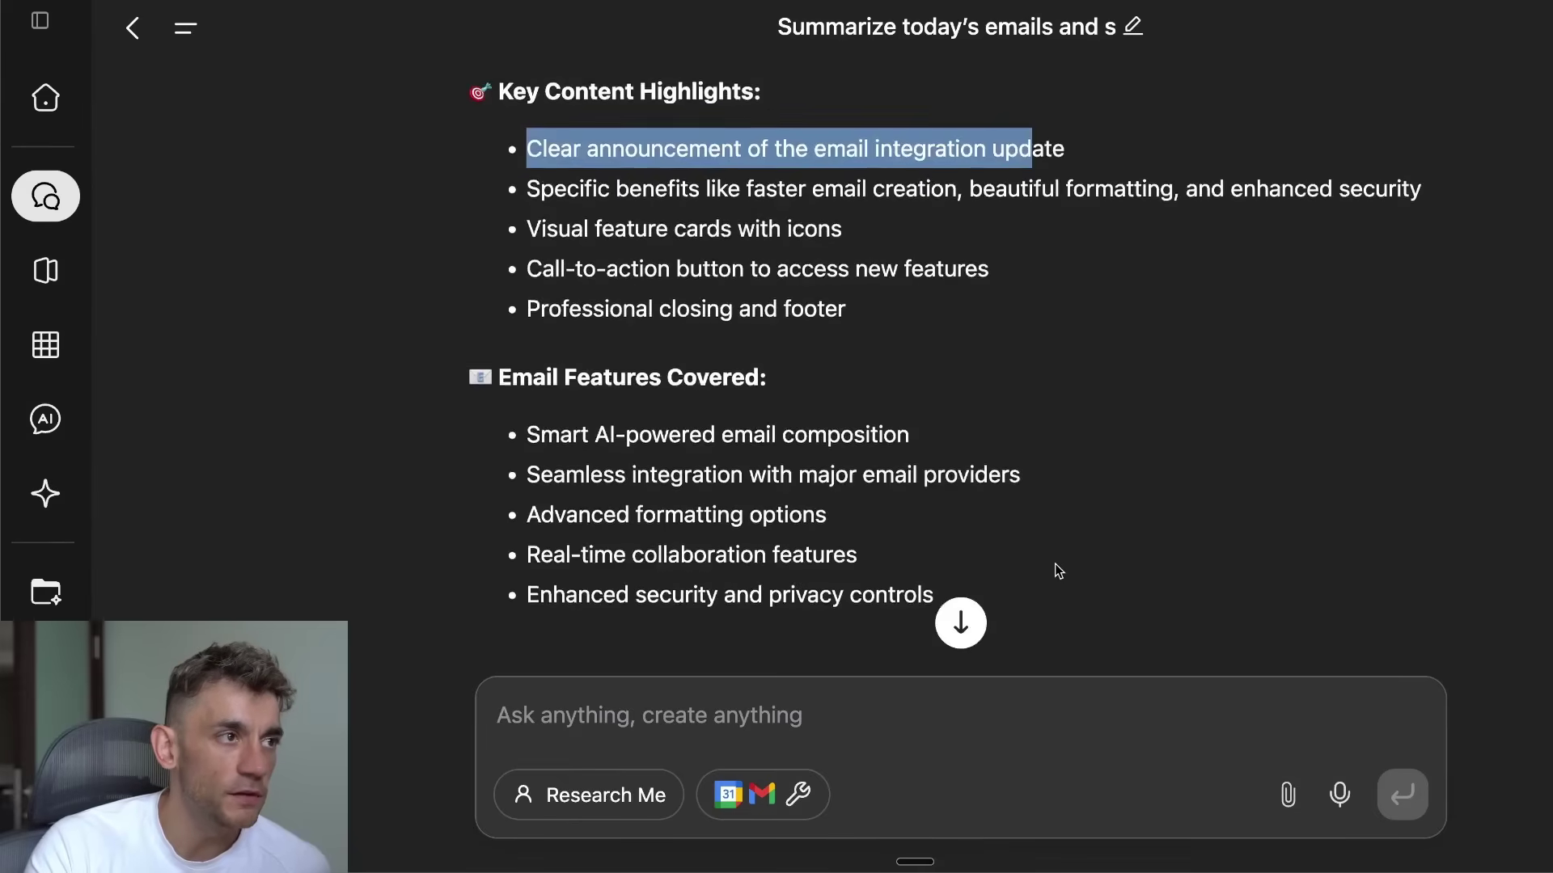
scroll(1054, 564, up, 5)
click(528, 440)
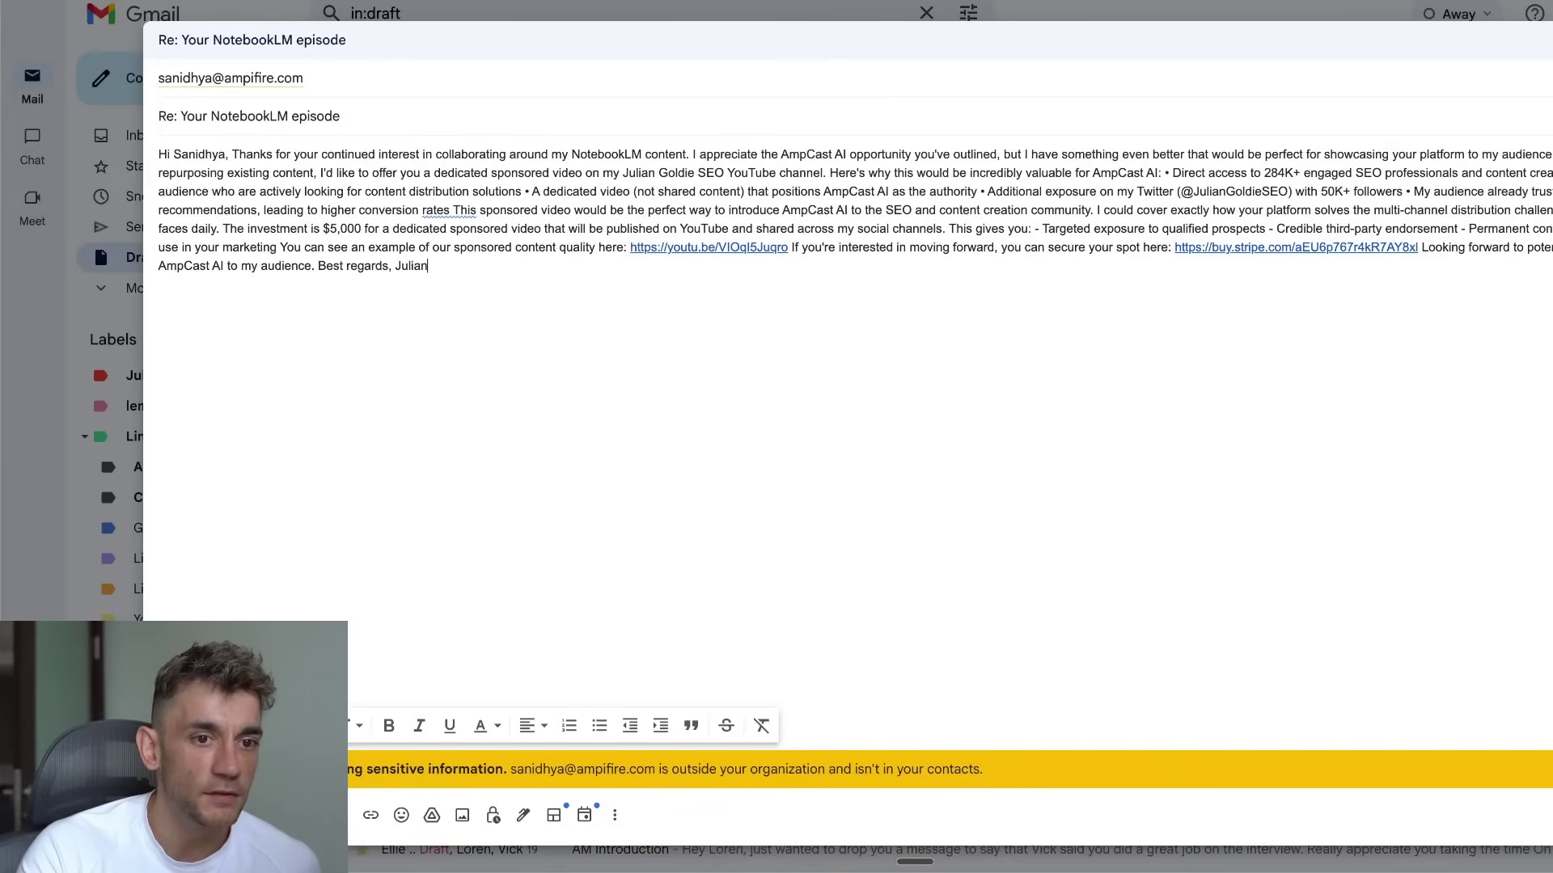
Step: Close the NotebookLM draft and open the 'Exciting Genspark Update' email from Sent mail
key(Escape)
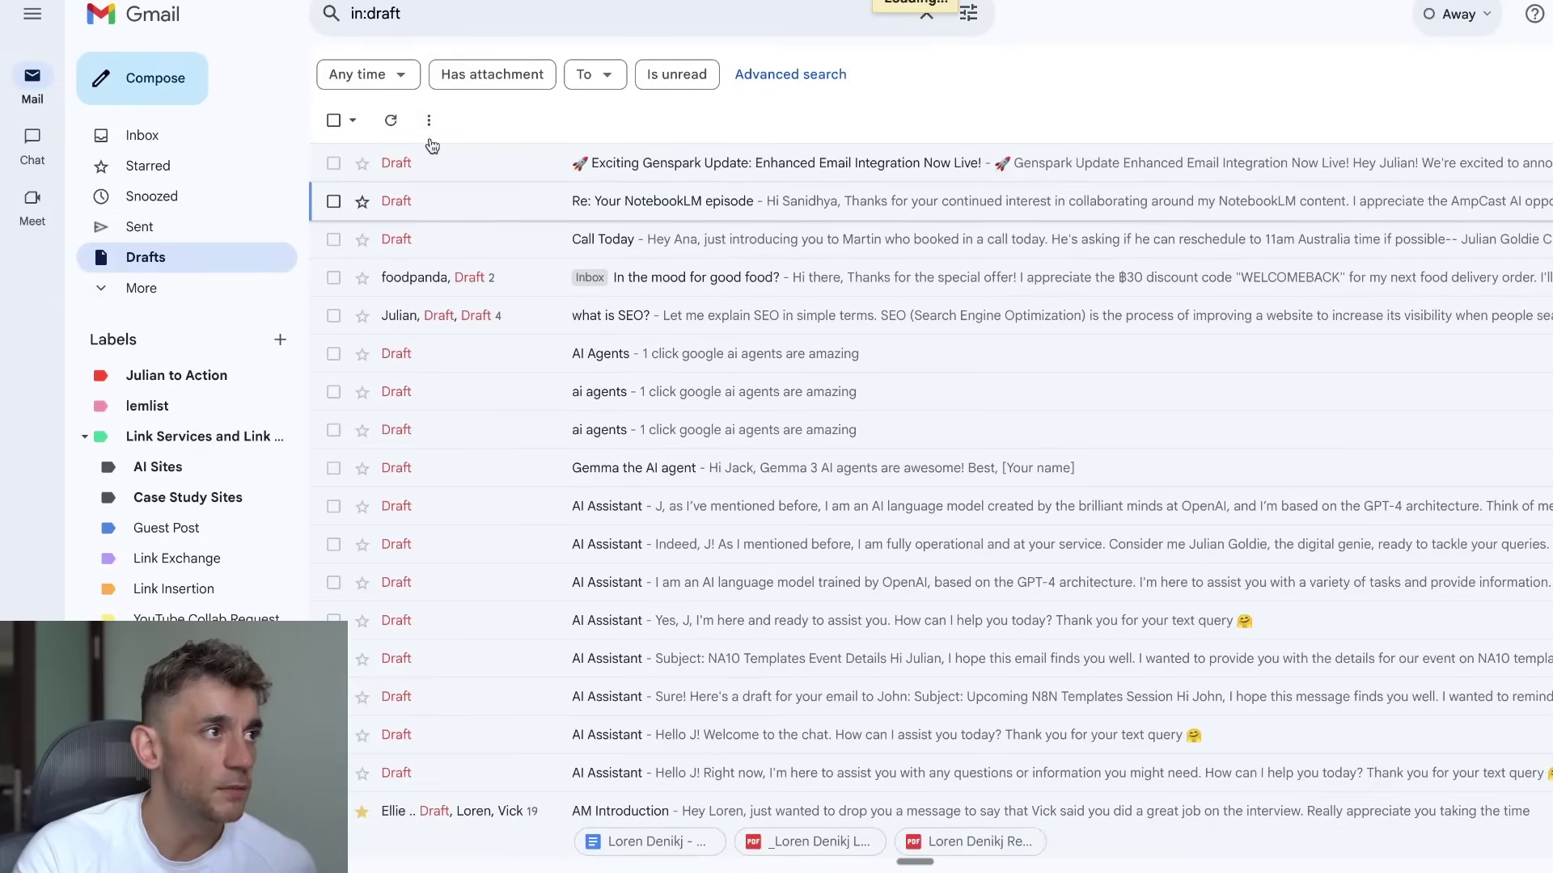
click(140, 226)
click(647, 163)
scroll(1032, 452, down, 3)
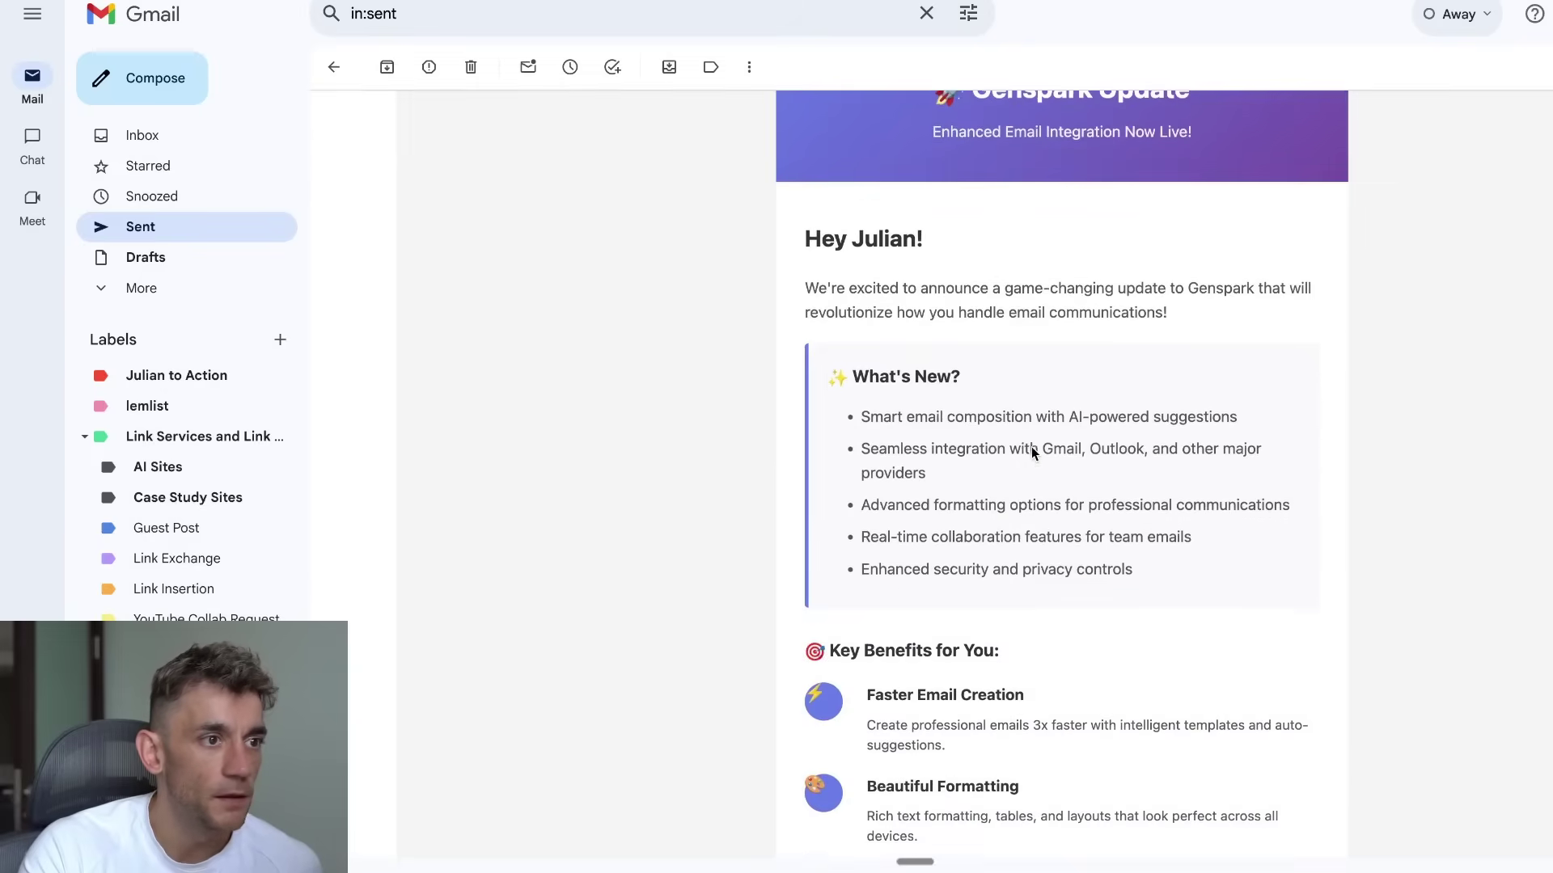
scroll(1035, 485, down, 1)
scroll(960, 496, up, 2)
drag(781, 285, 1322, 356)
drag(923, 279, 801, 281)
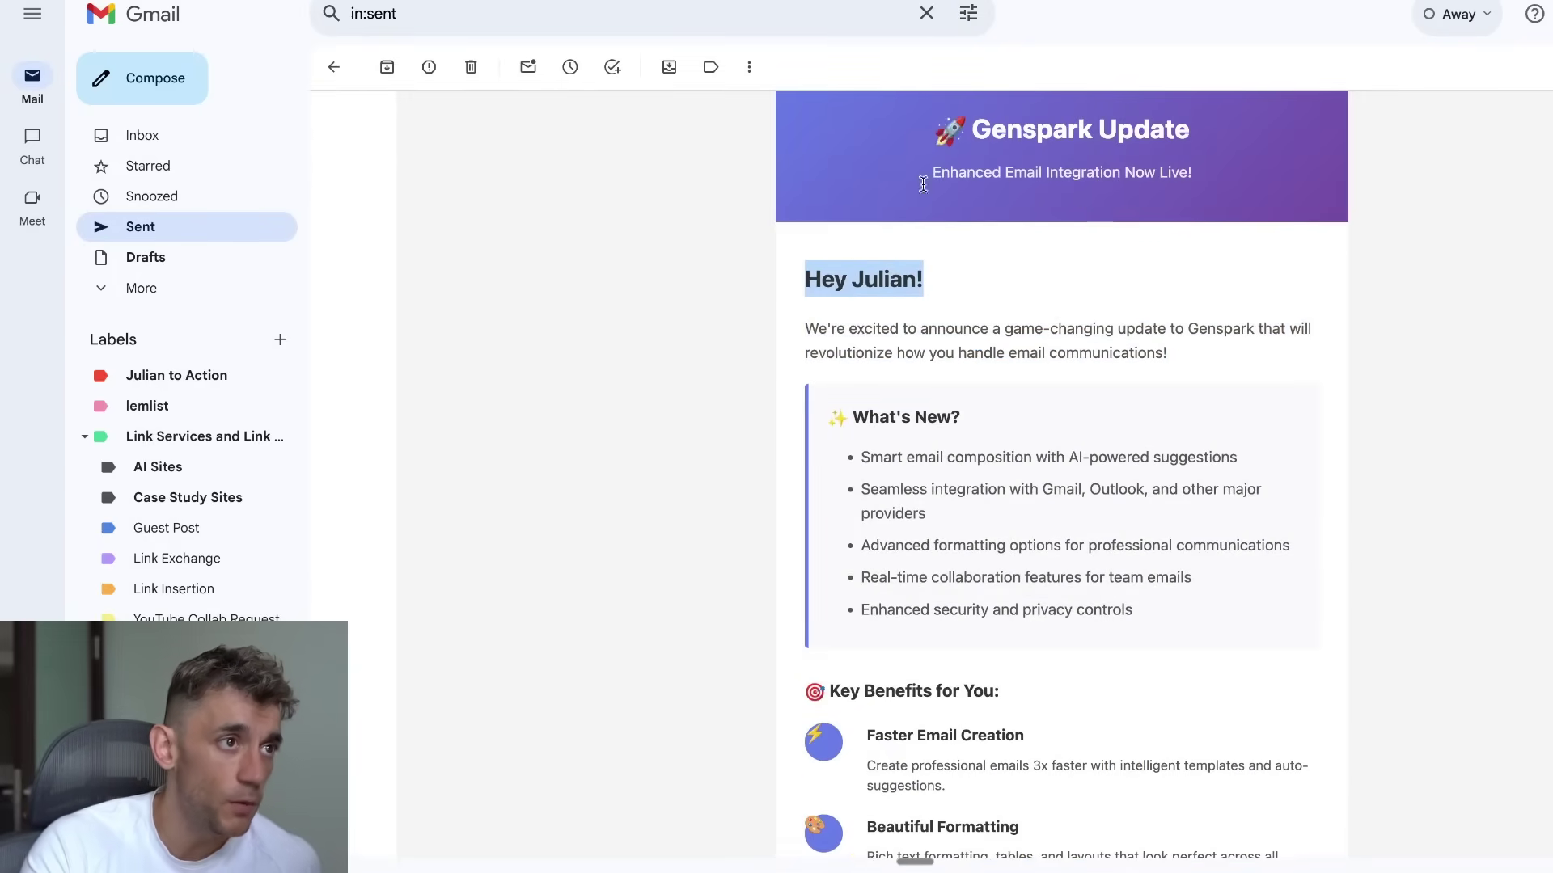
scroll(923, 184, up, 2)
scroll(1451, 212, up, 1)
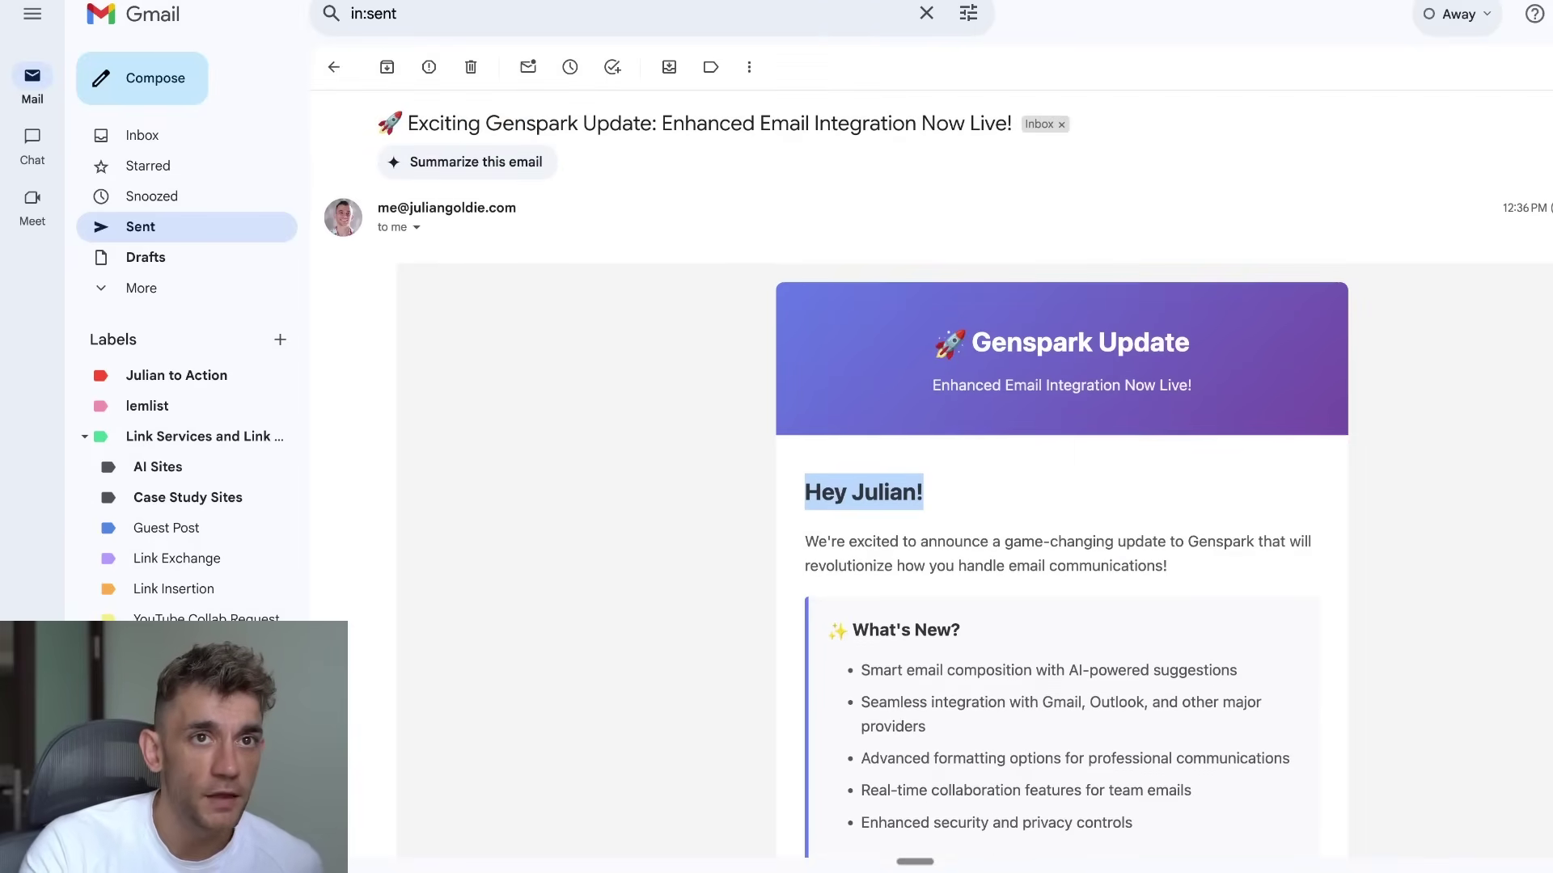
Step: Expand the popped-out email and check its banner heading, subtitle, subject line and intro
drag(1536, 47, 1390, 17)
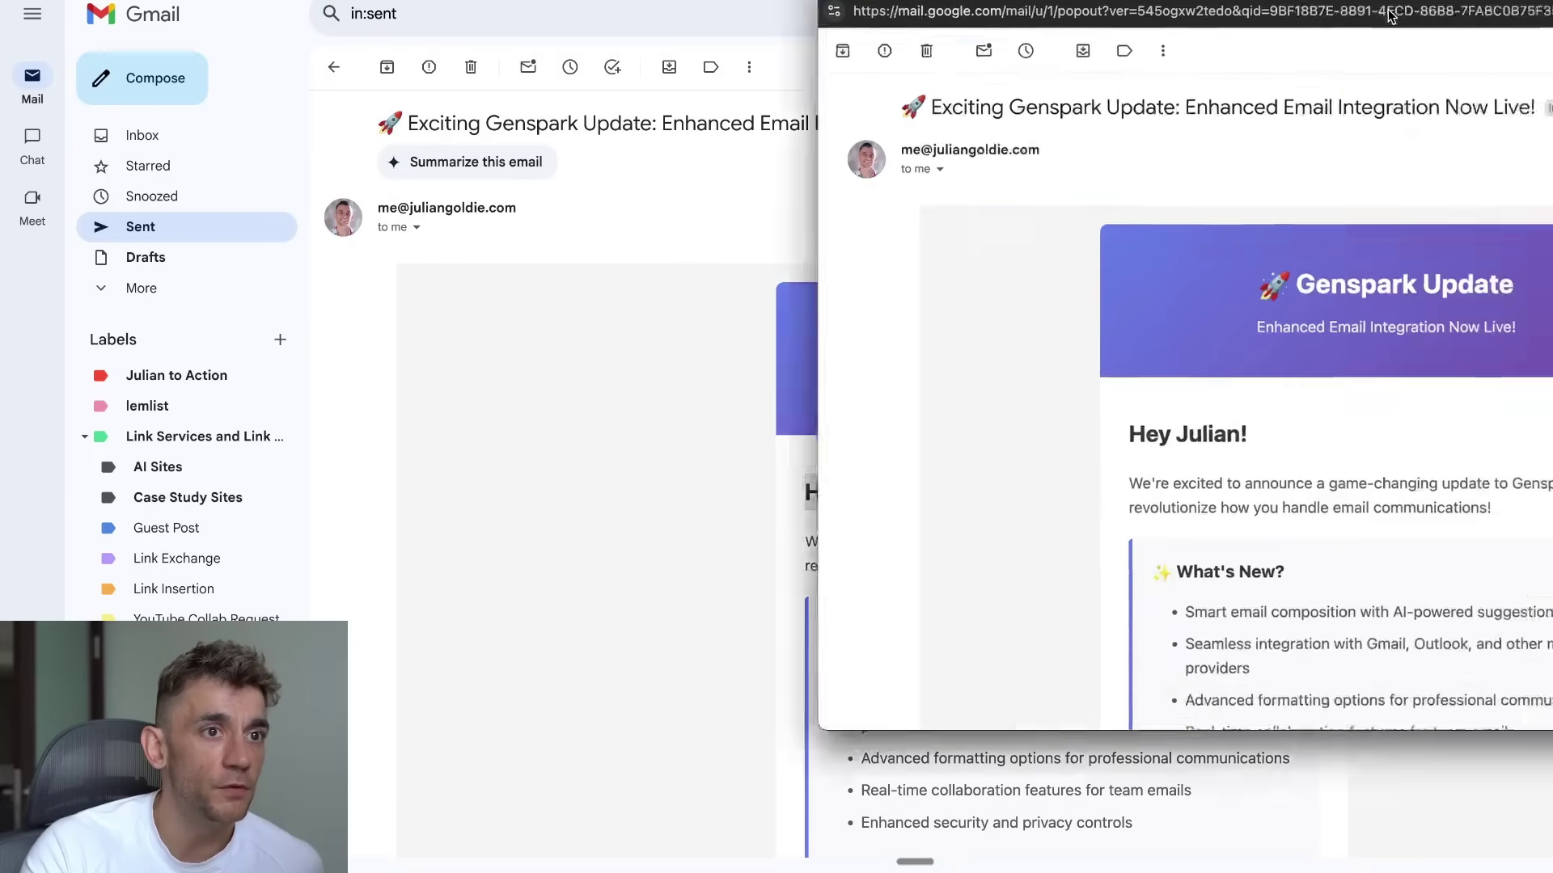
double_click(1389, 17)
scroll(1094, 453, down, 15)
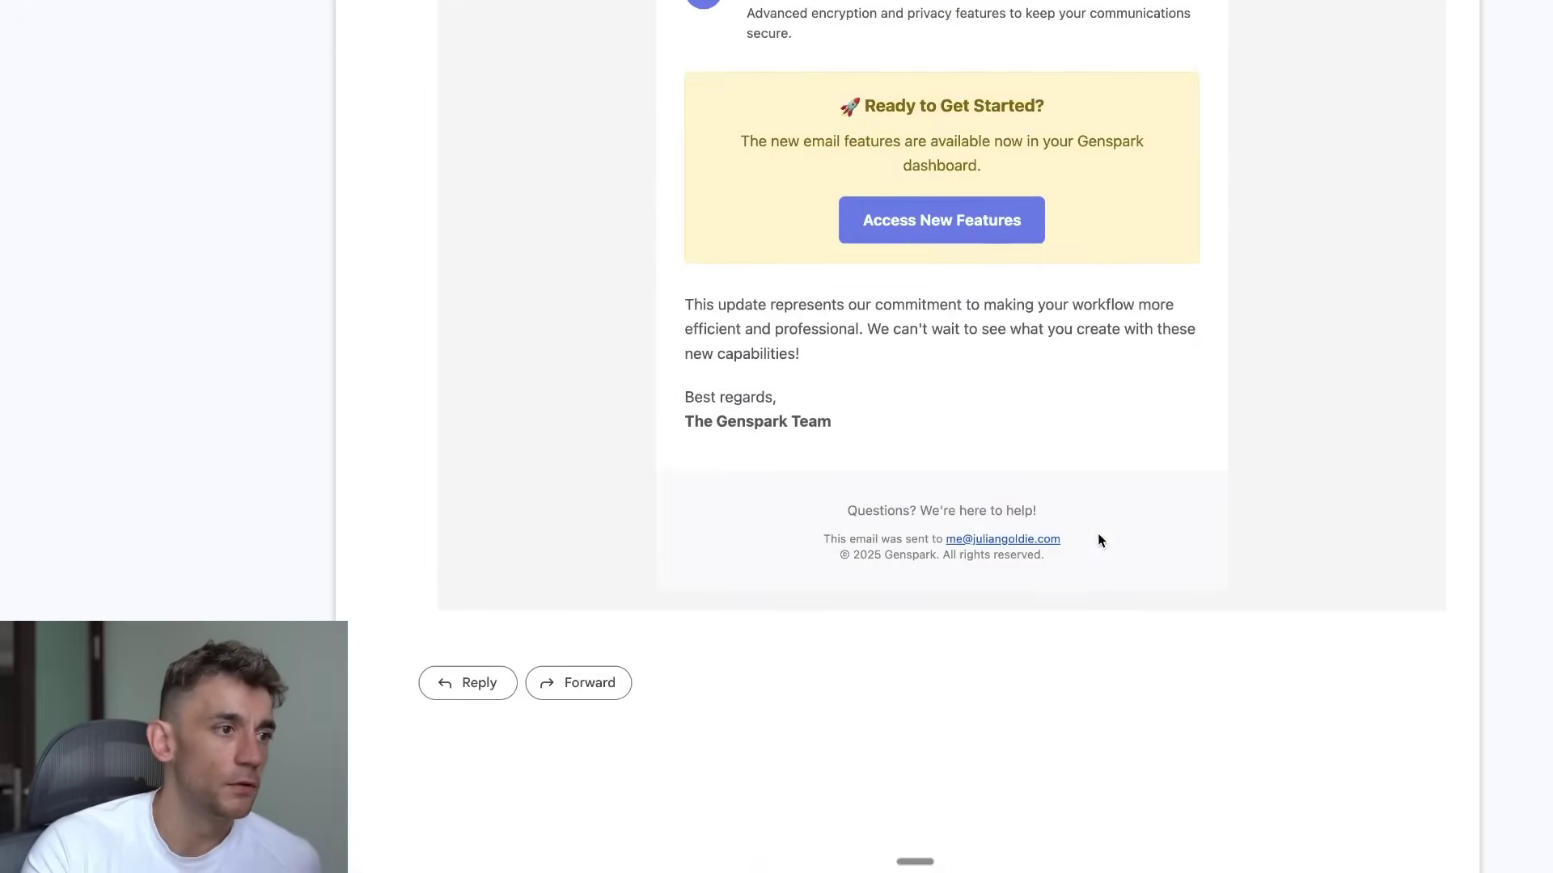
scroll(1098, 536, up, 2)
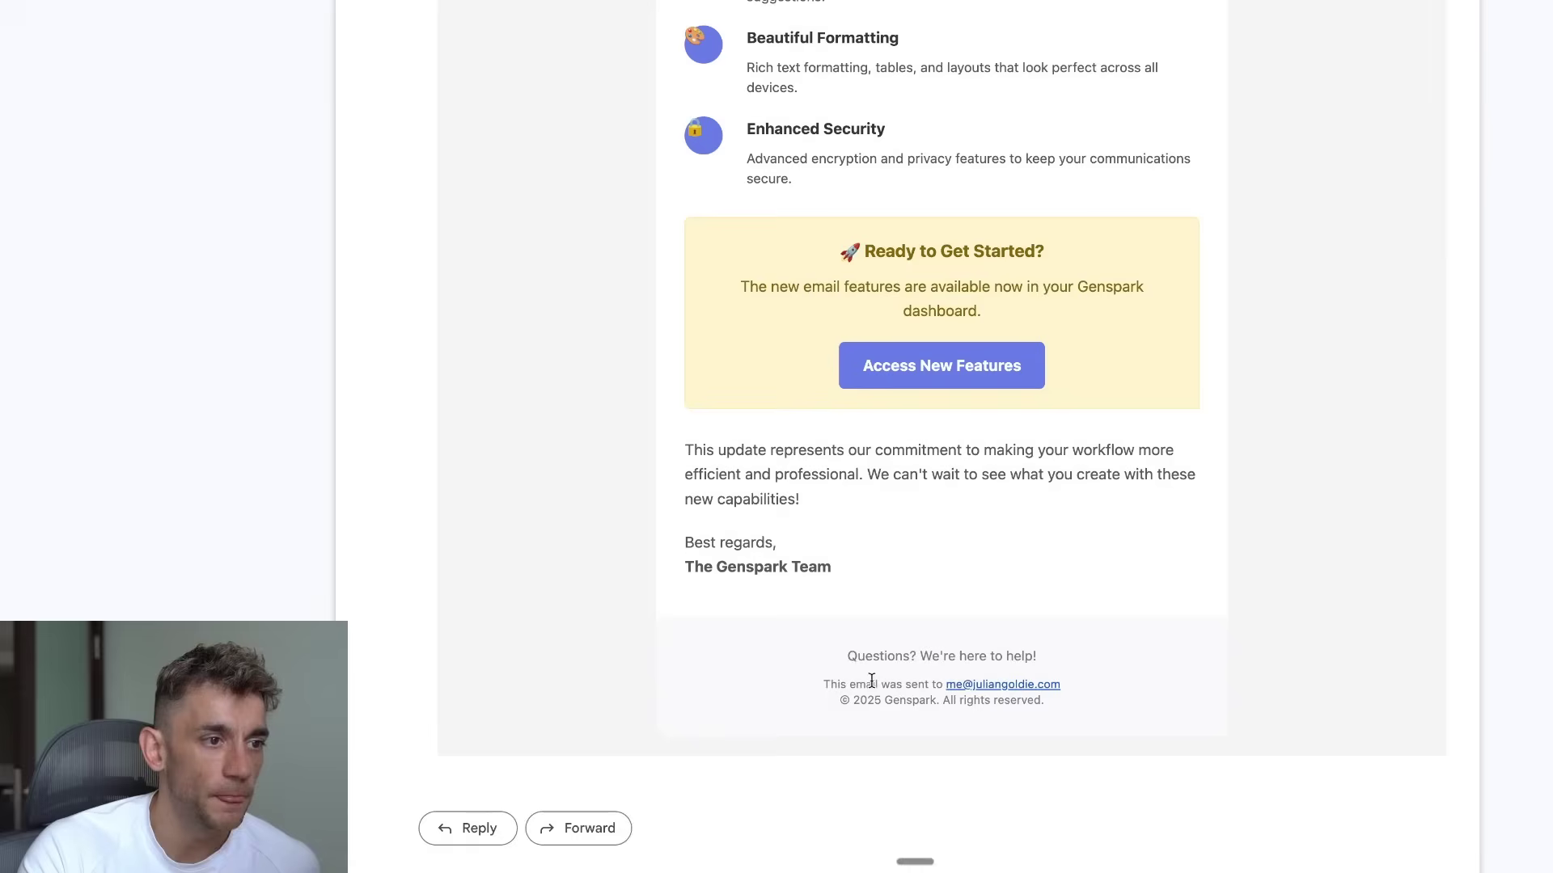
drag(814, 185, 1032, 204)
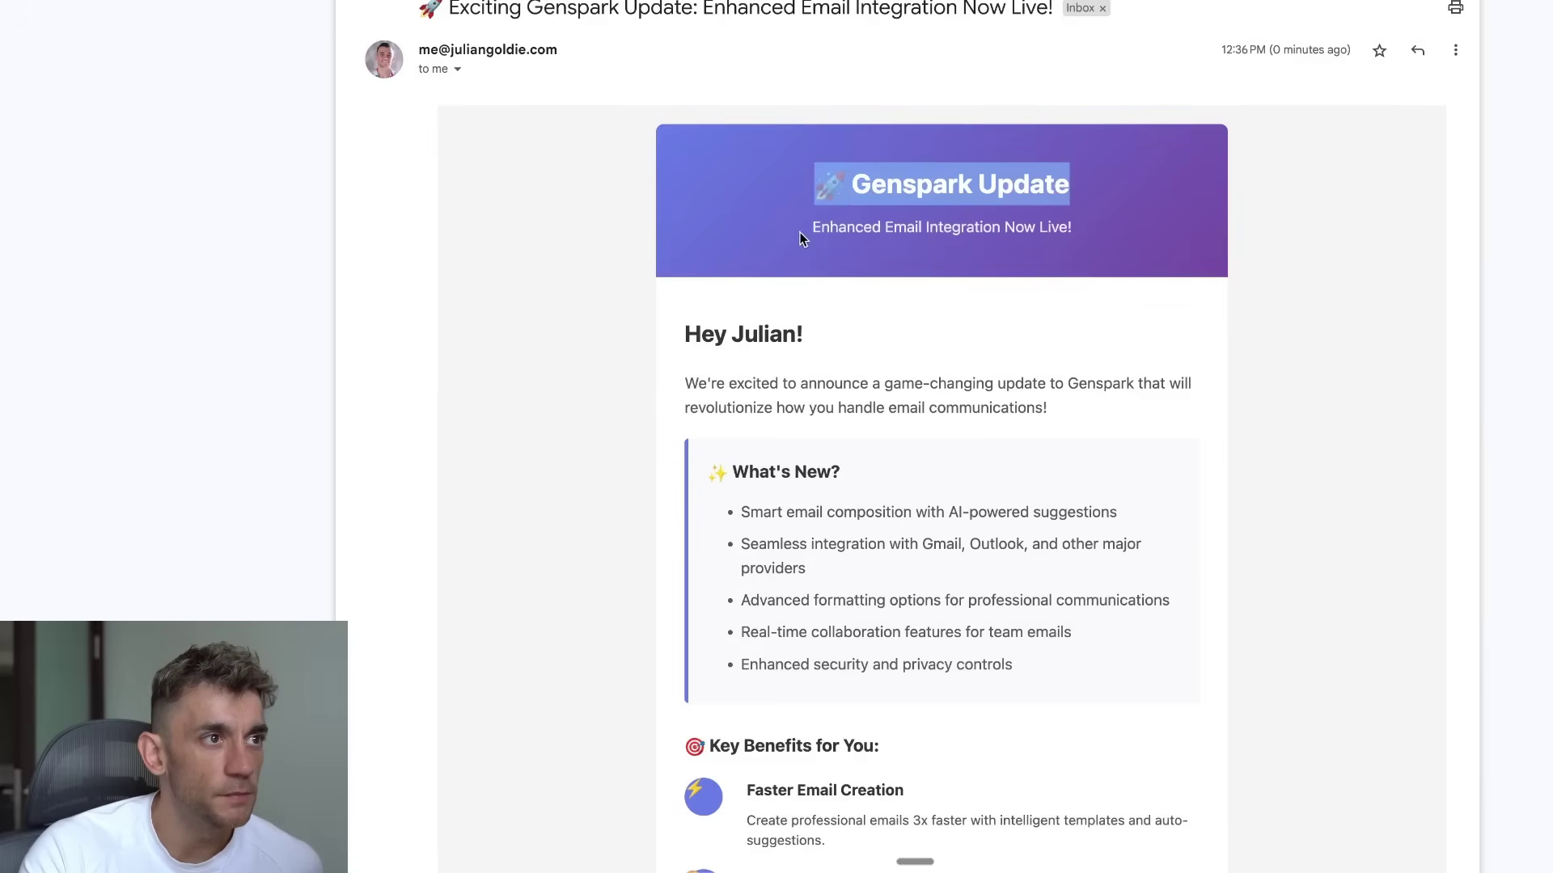
drag(799, 233, 1150, 230)
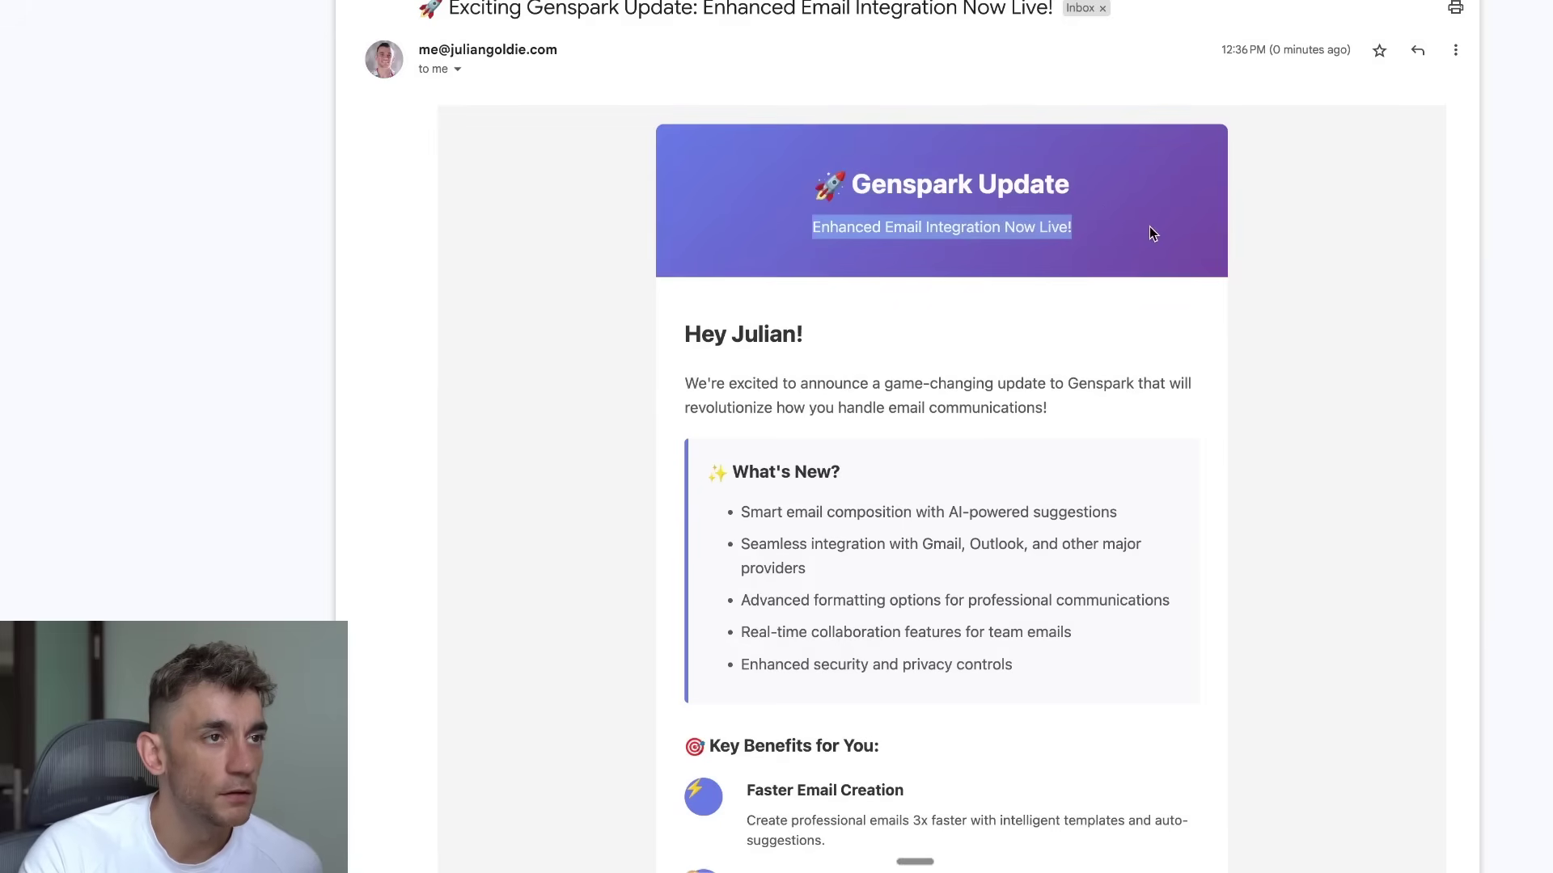
triple_click(1140, 18)
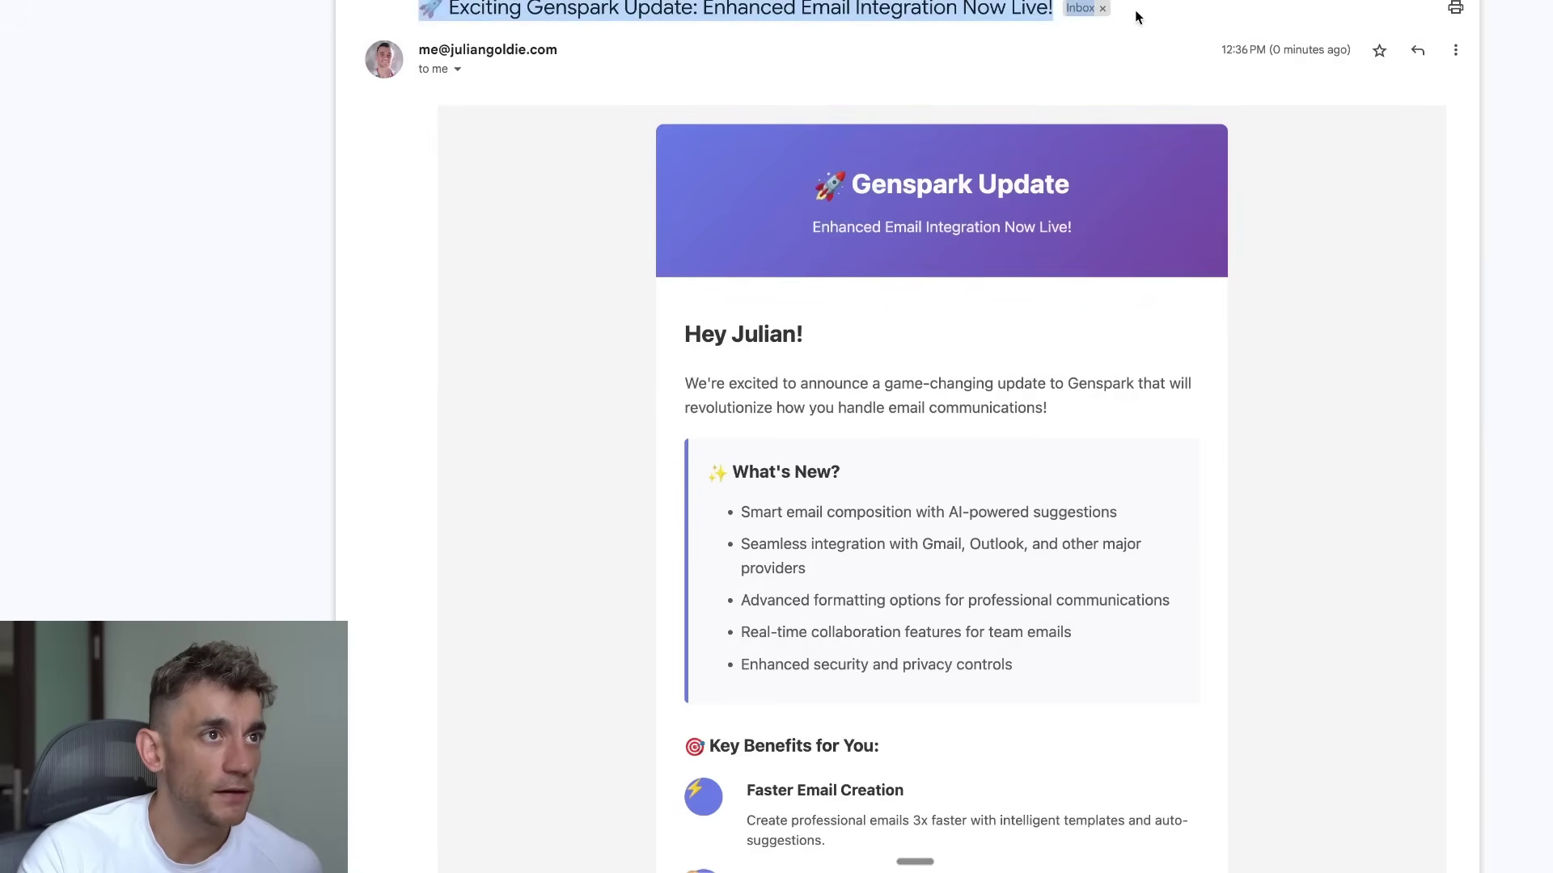
click(794, 338)
drag(667, 335, 1198, 418)
Step: Scroll through the rest of the formatted email body, then close the popout window
scroll(1198, 418, down, 2)
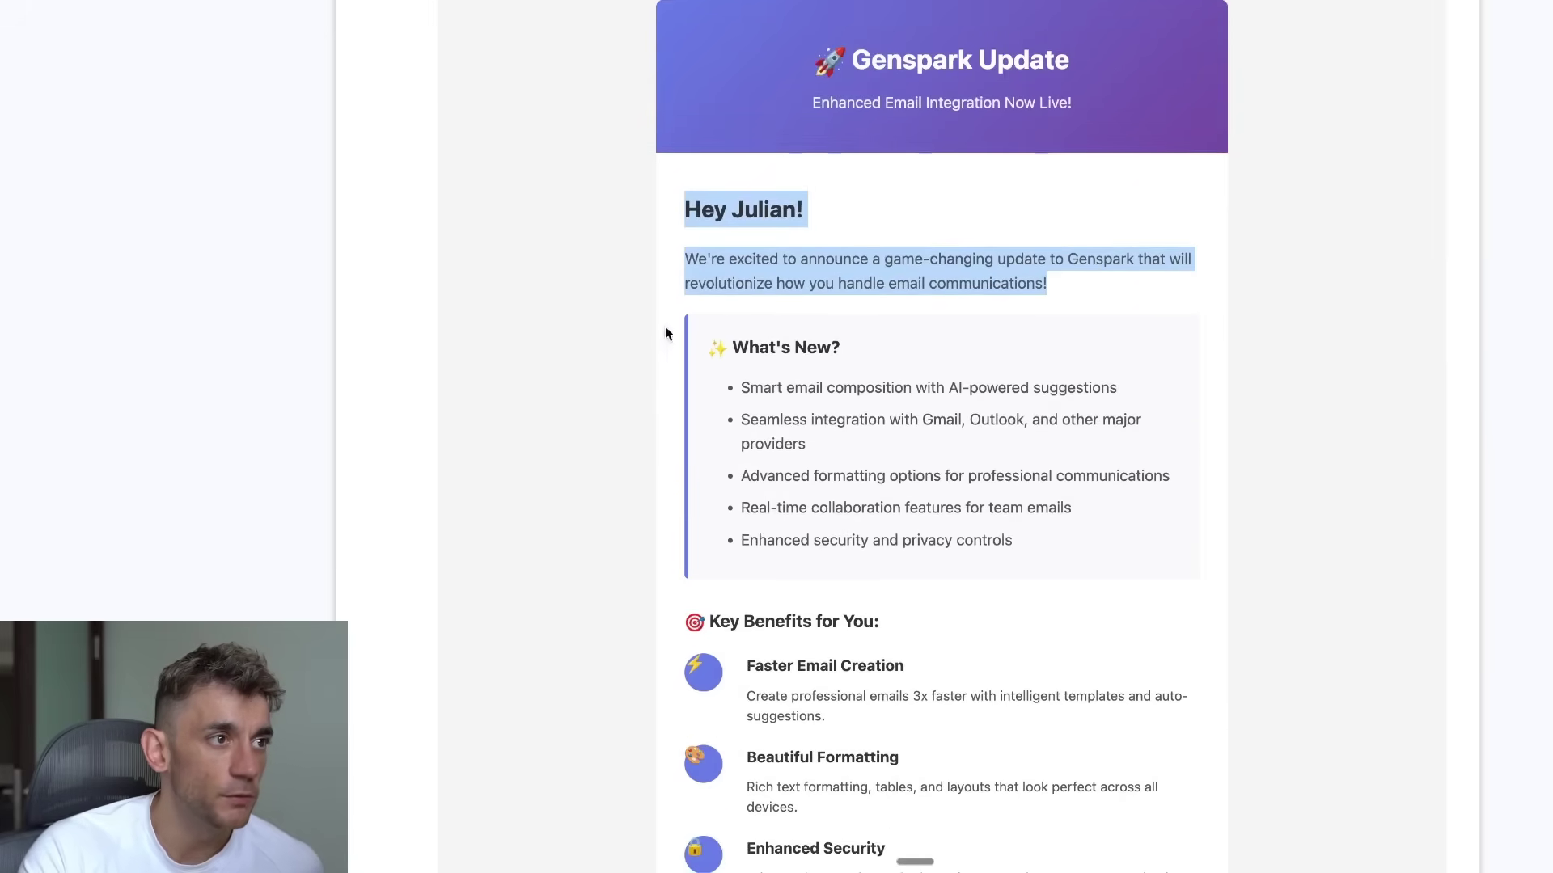
drag(1052, 542, 809, 57)
scroll(809, 324, down, 4)
drag(705, 333, 847, 427)
click(995, 589)
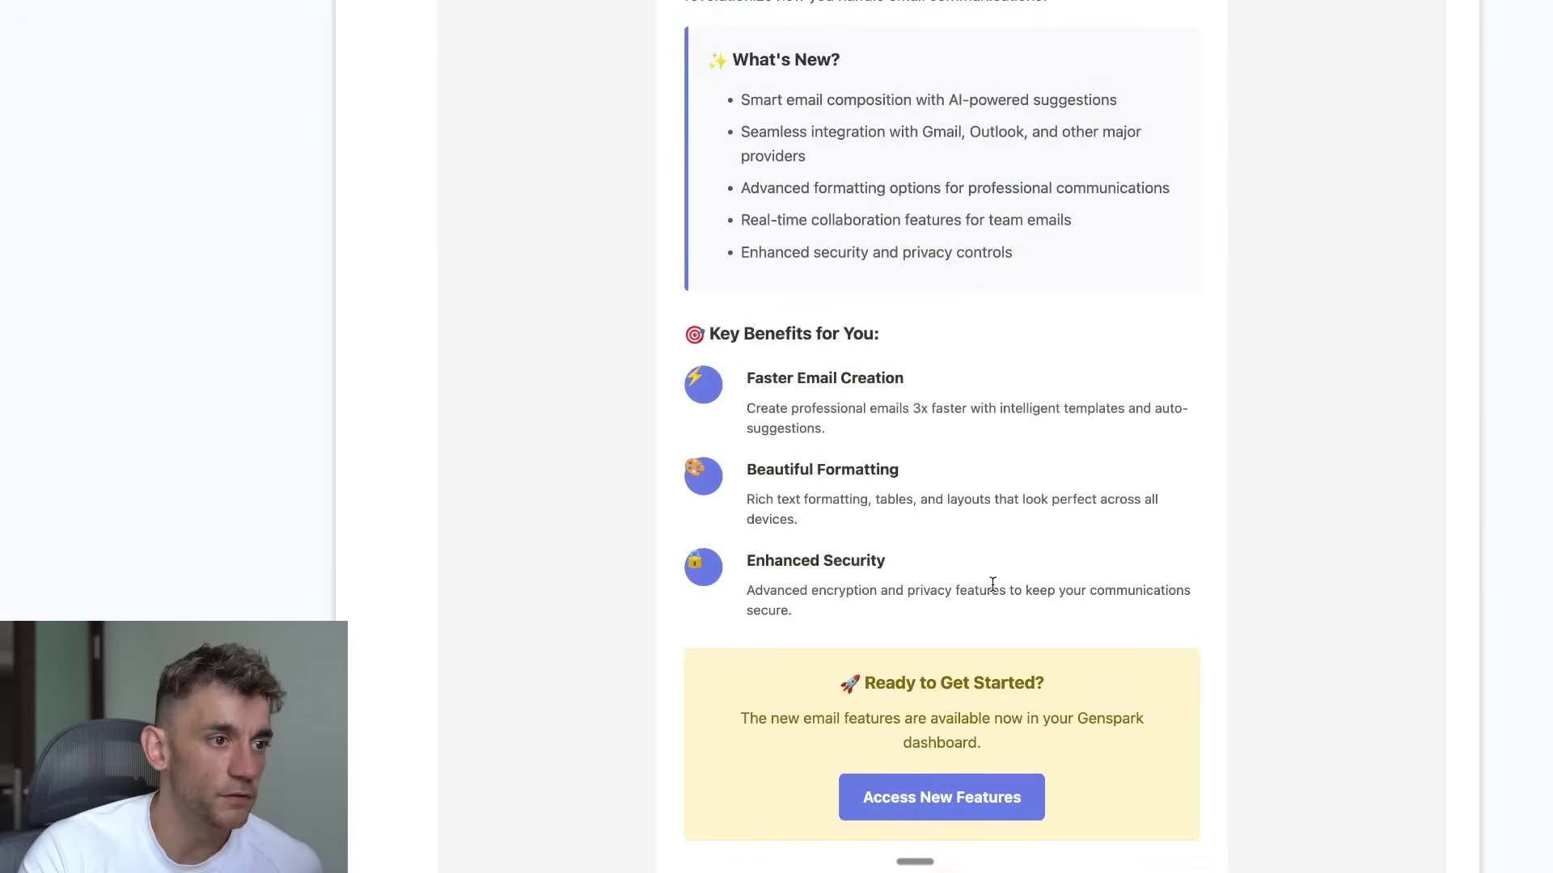
scroll(822, 527, down, 2)
drag(840, 495, 1074, 558)
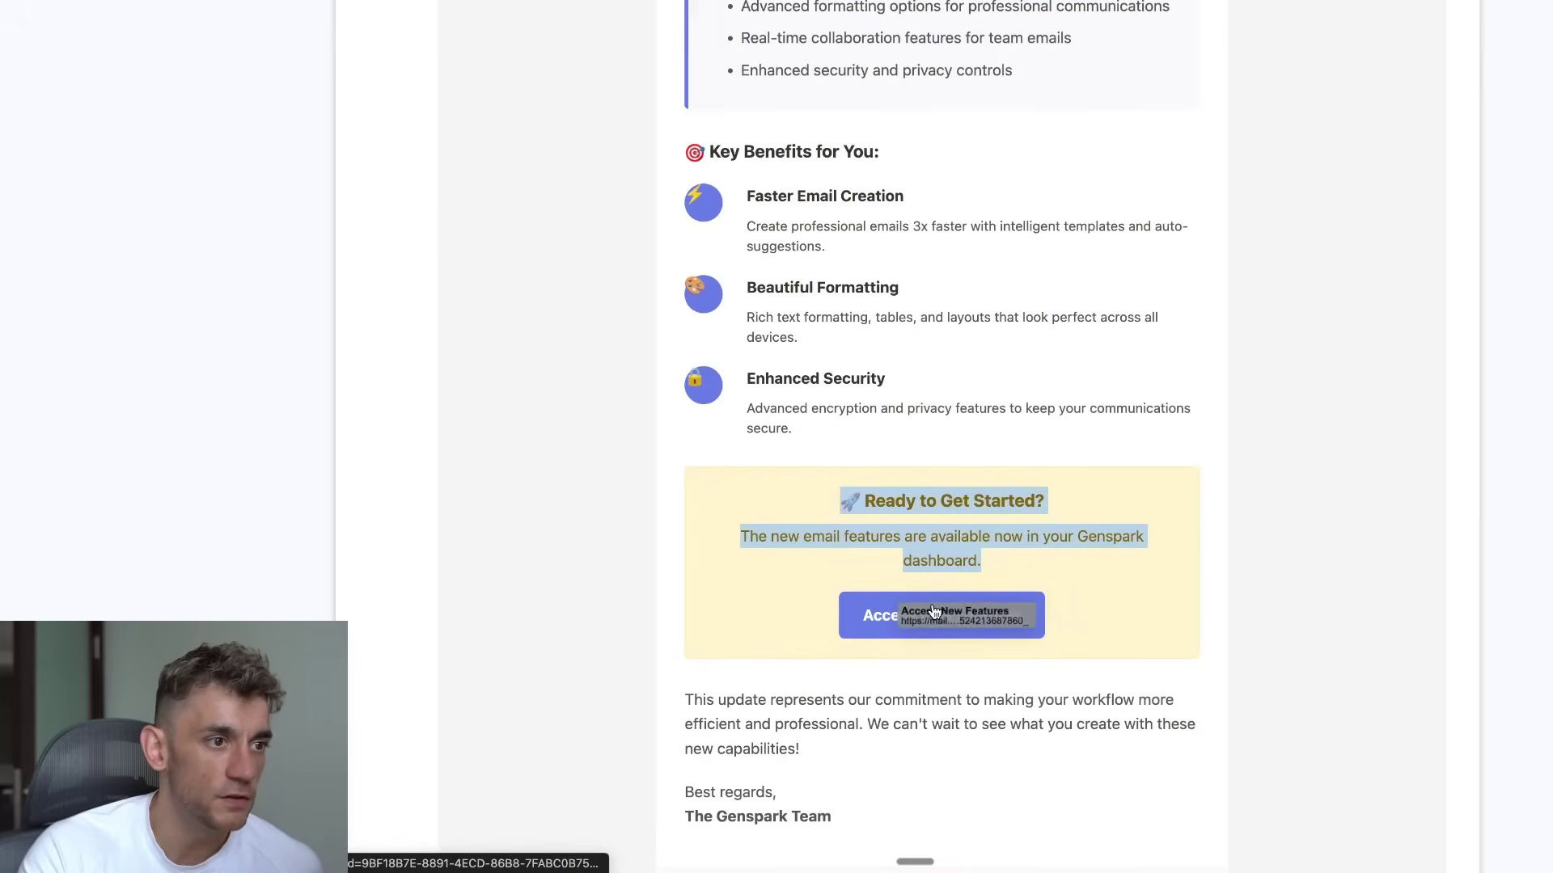
scroll(803, 566, down, 2)
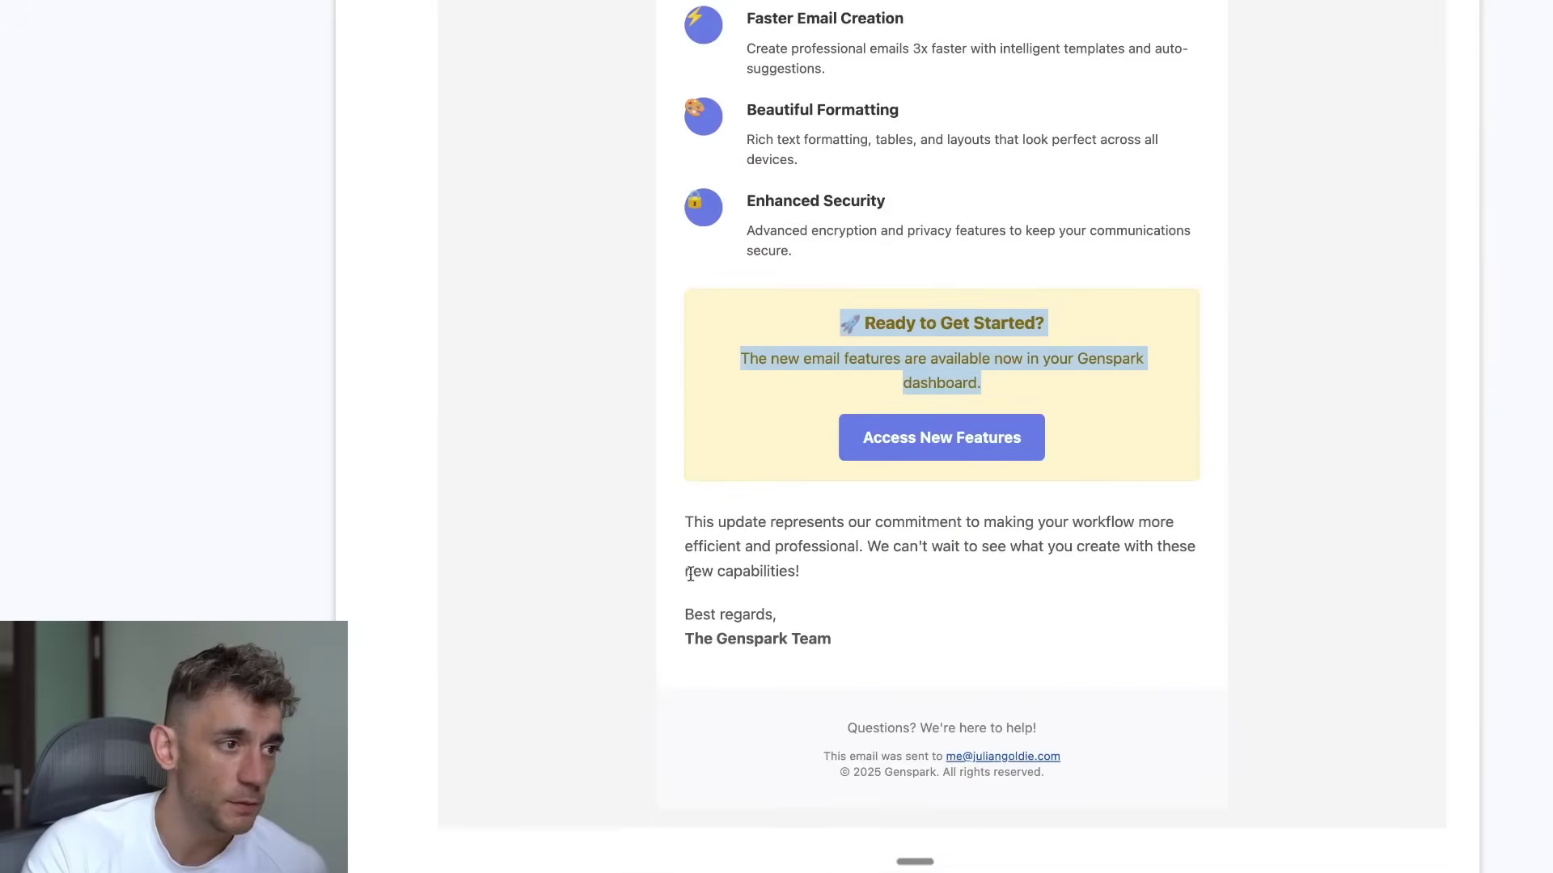
key(ctrl+a)
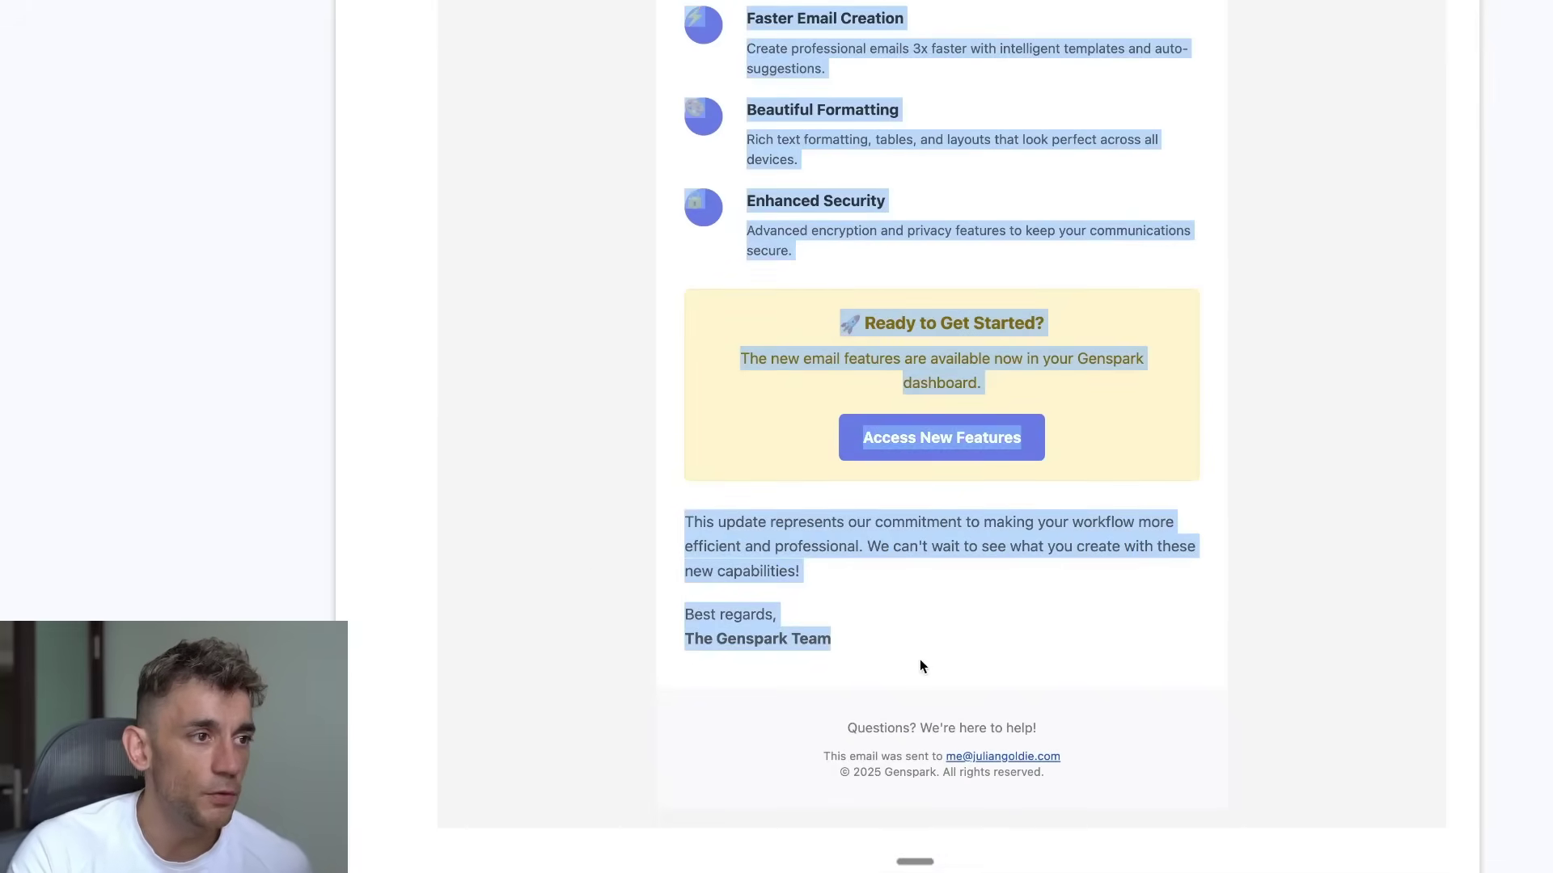
scroll(919, 658, down, 5)
scroll(908, 652, up, 15)
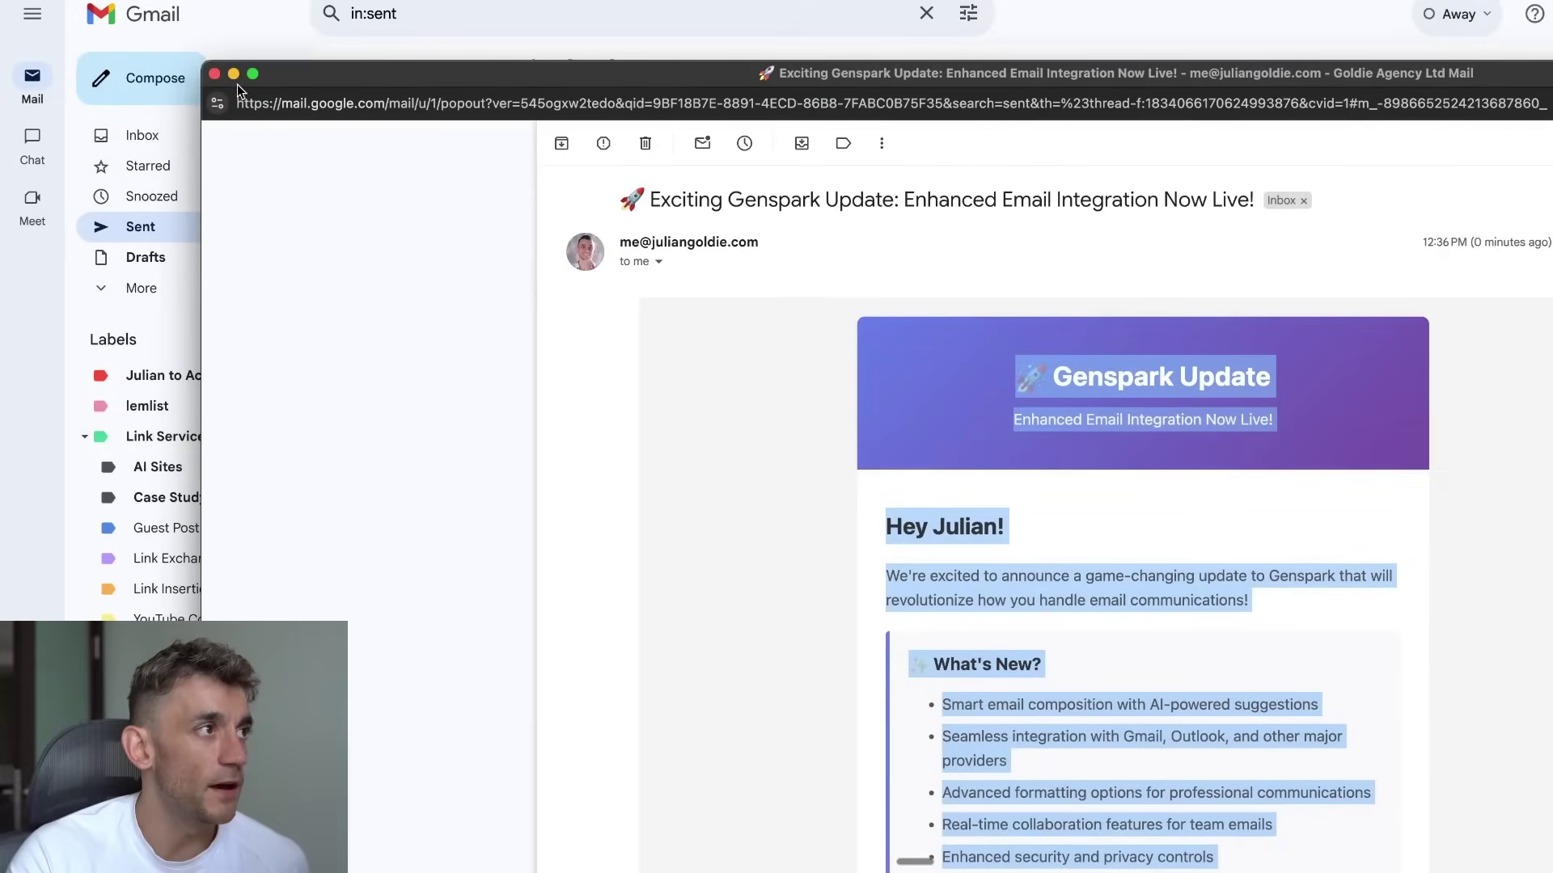
click(215, 75)
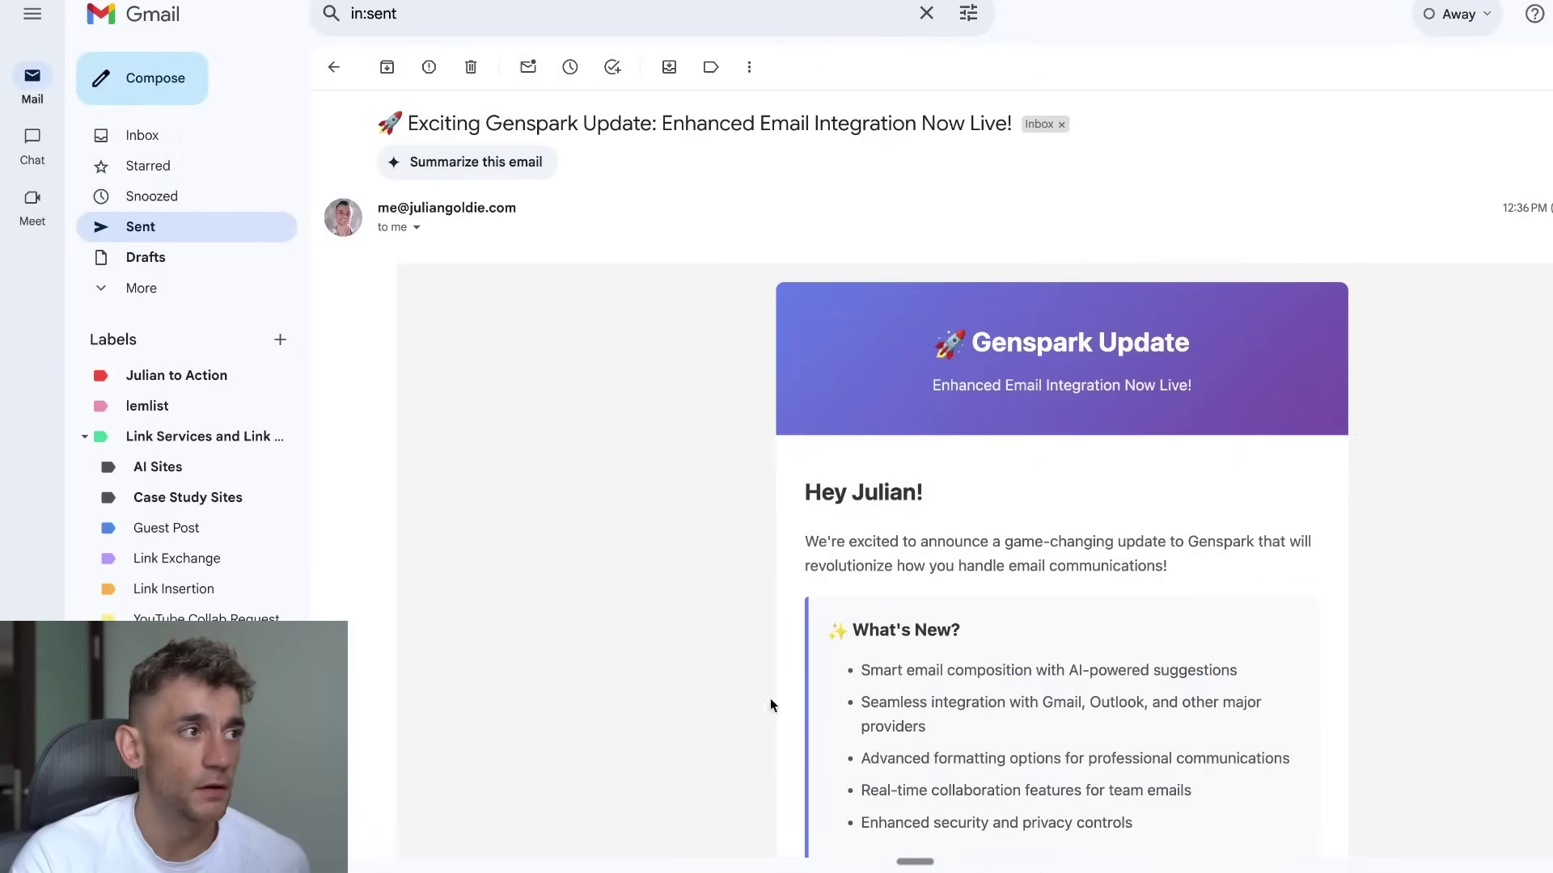
Step: Send the agent 'create a calendar reminder for tomorrow to do research on the latest AI updates'
scroll(991, 478, down, 10)
scroll(987, 489, up, 12)
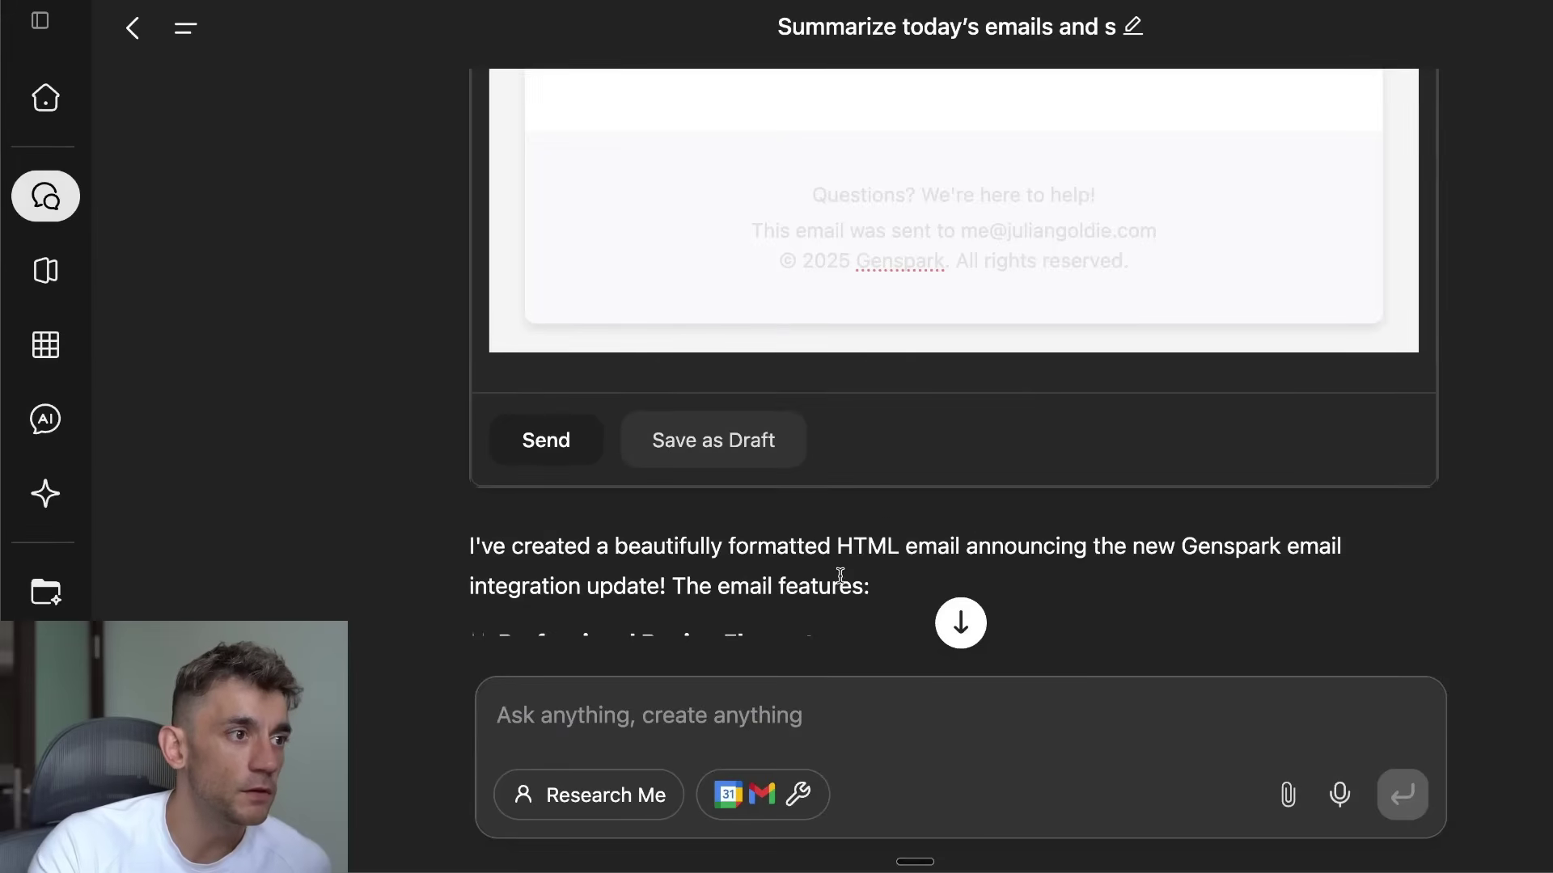
scroll(840, 575, down, 8)
click(839, 697)
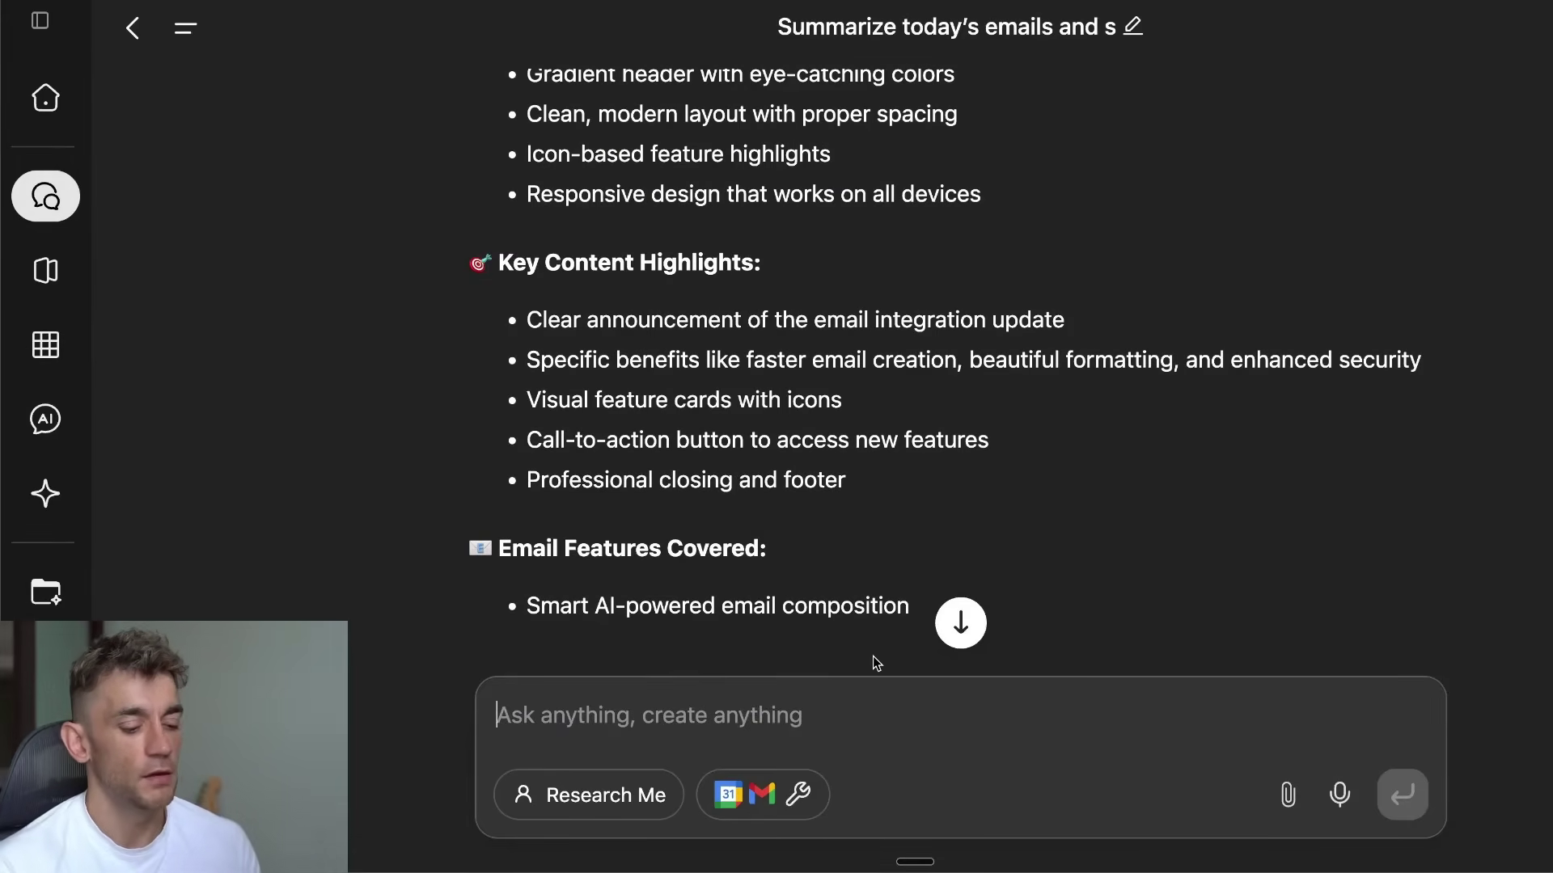
text(create a cal)
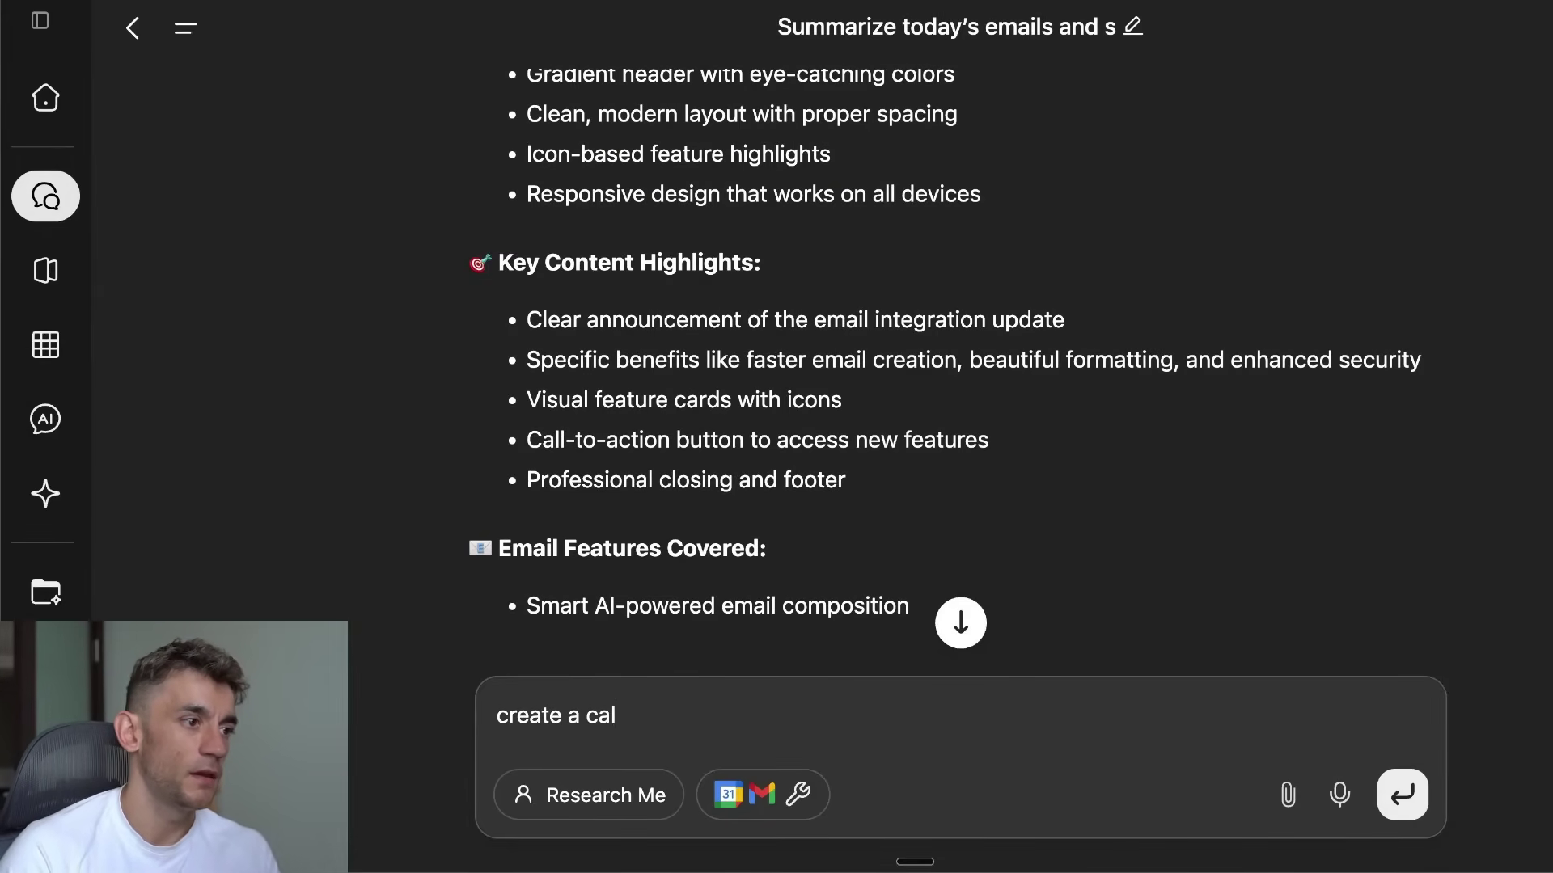
text(endar reminder )
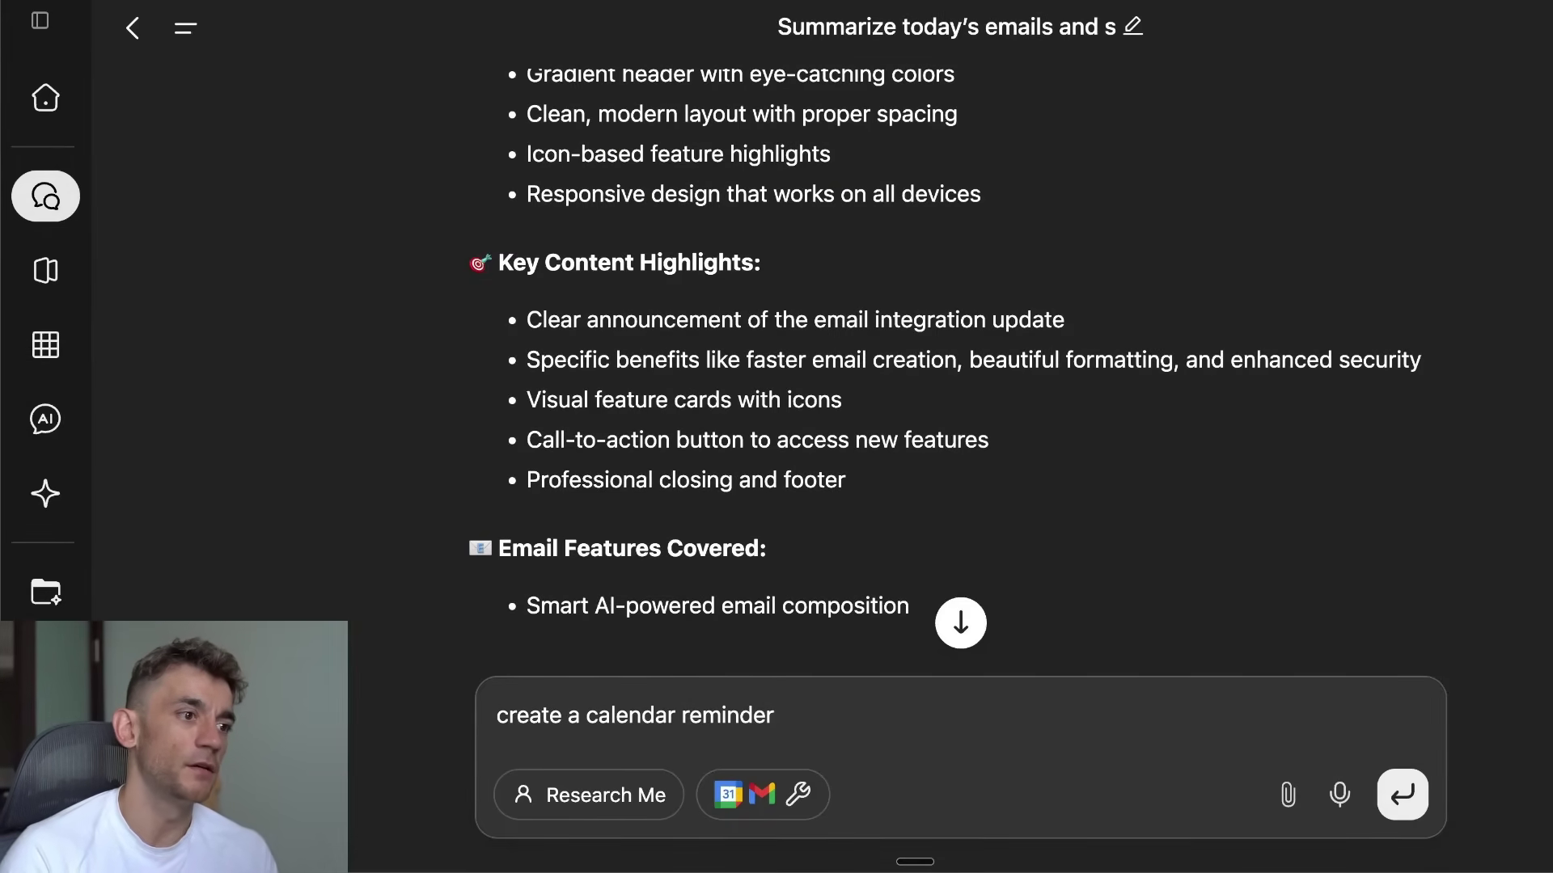
text(for tomorrow to )
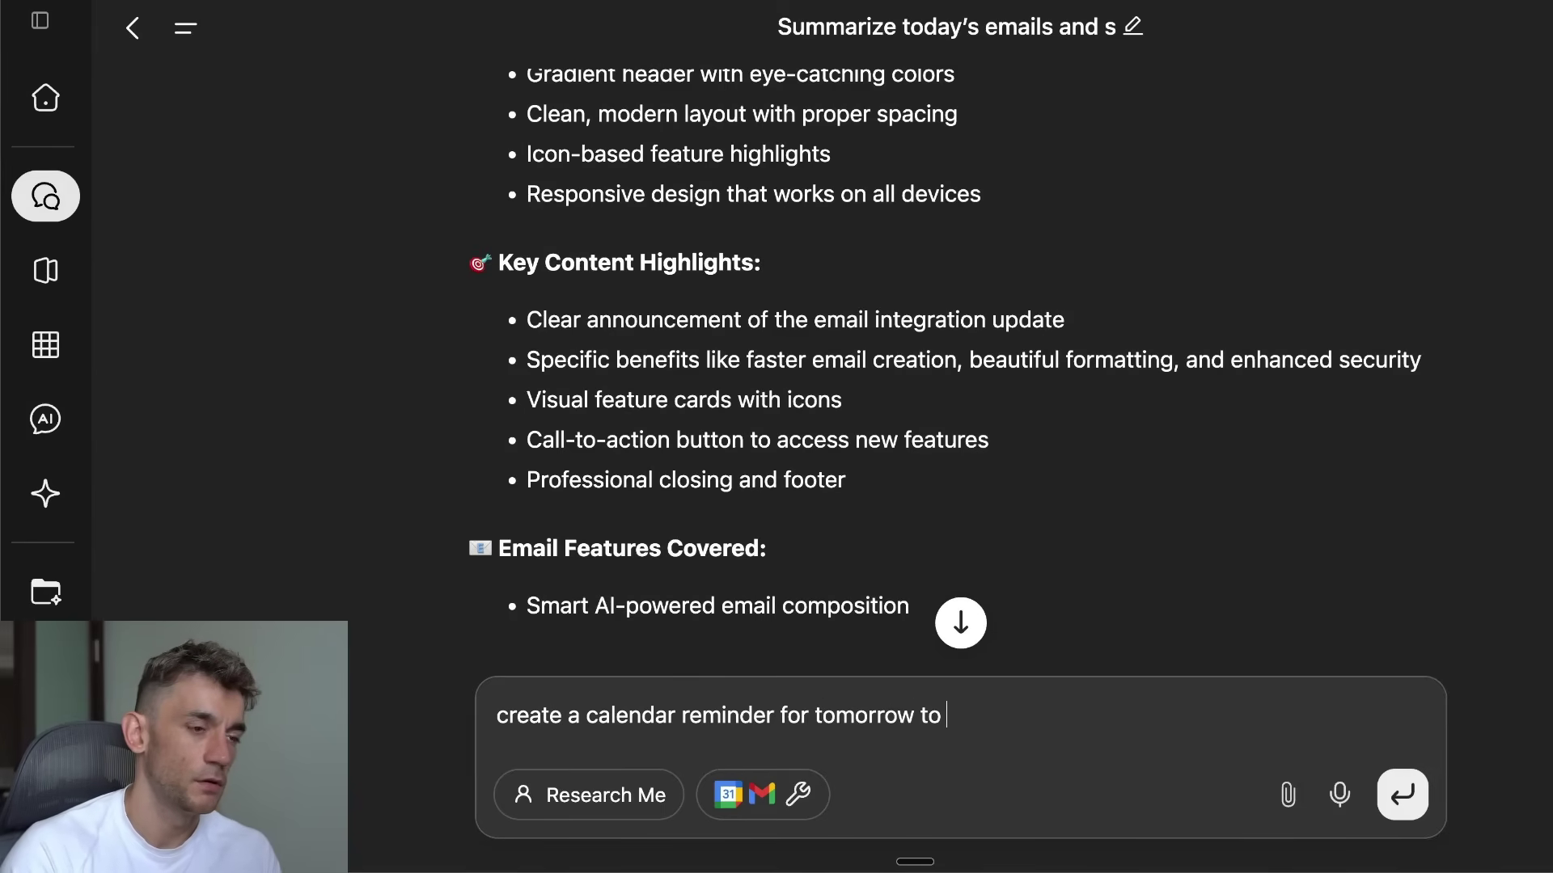
text(do resear)
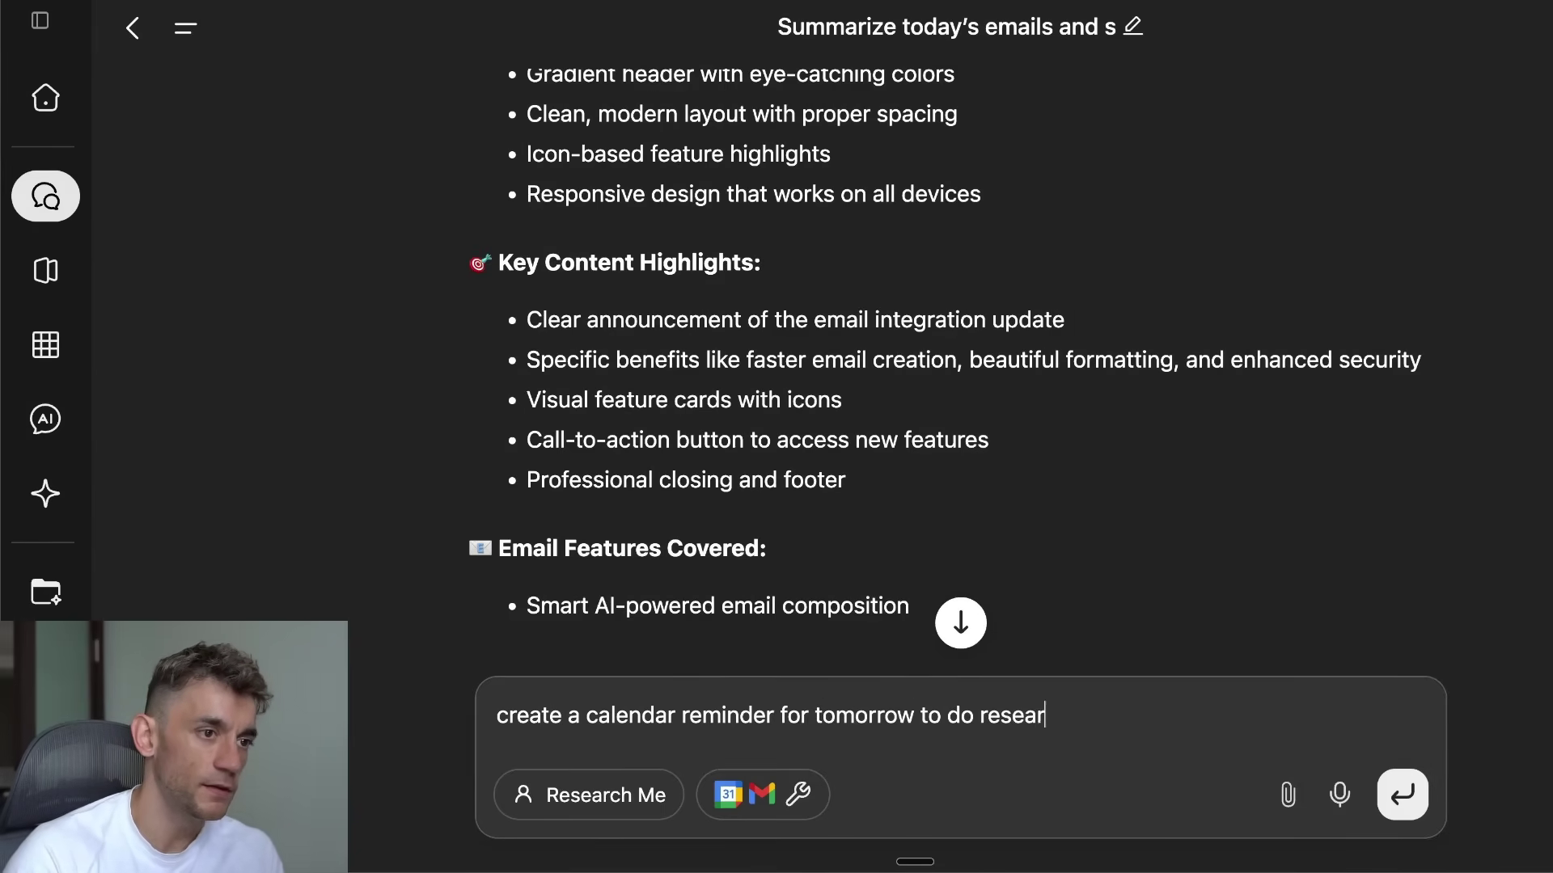
text(ch on the latest AI updates)
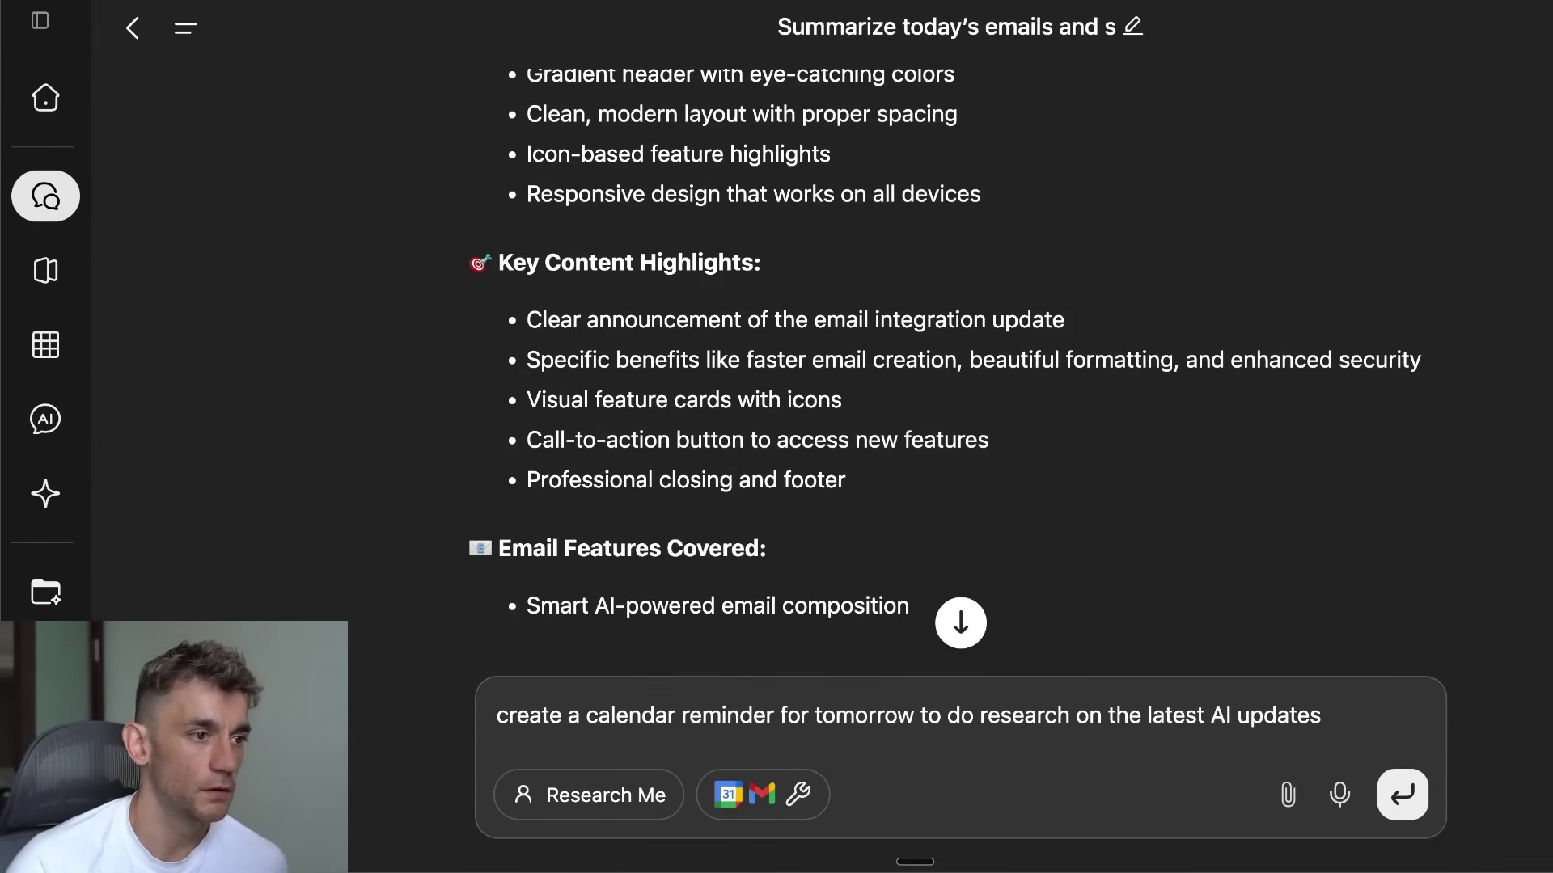
key(Return)
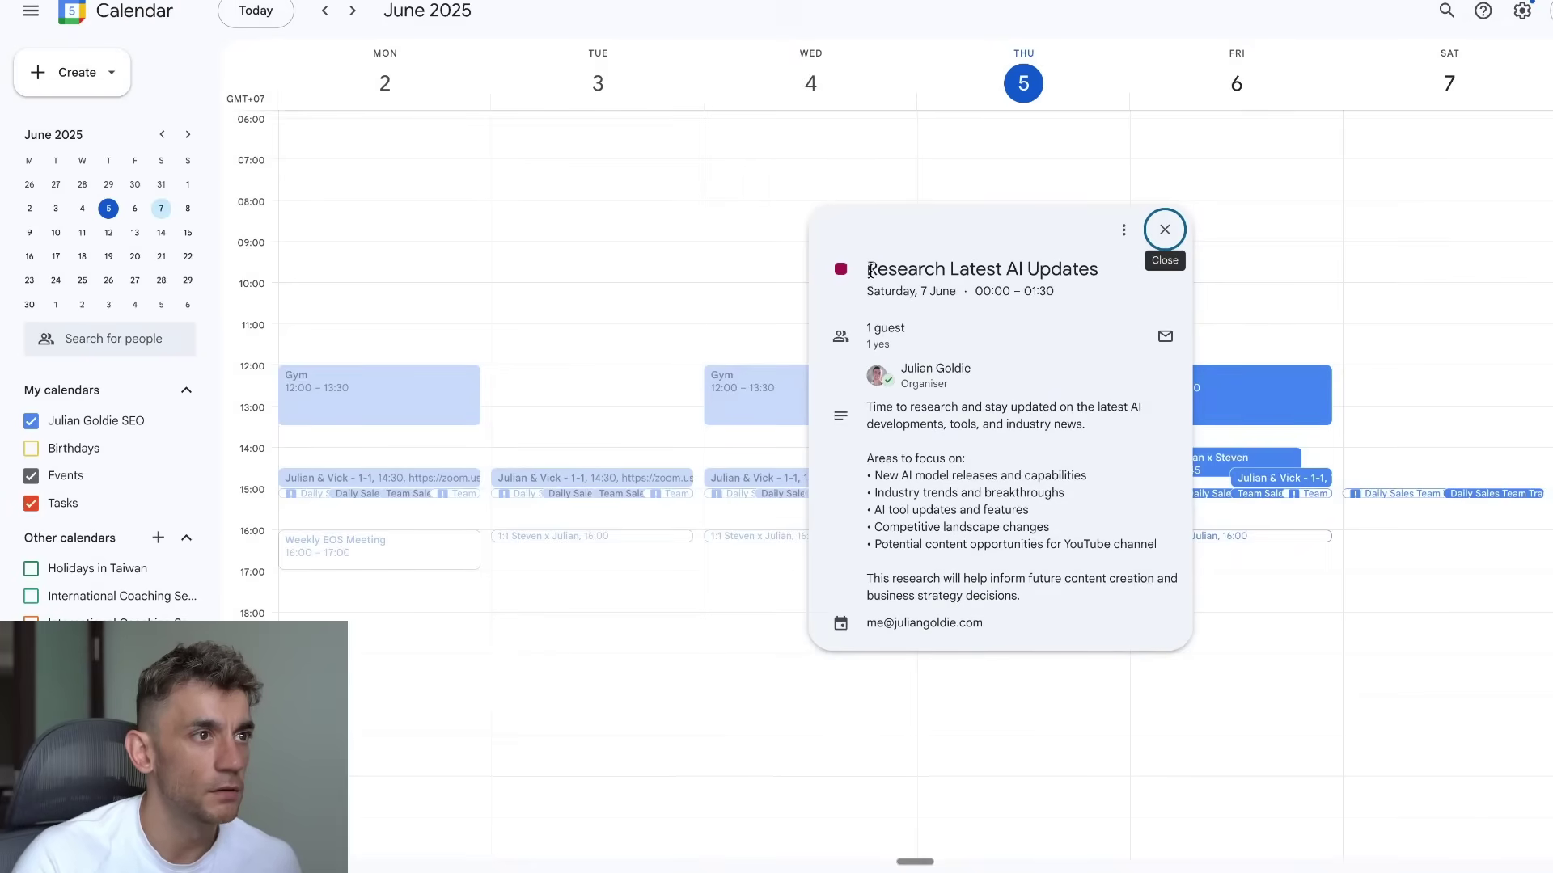
Step: Zoom in and read the Research Latest AI Updates title, description, focus list and closing paragraph
drag(869, 270, 1063, 265)
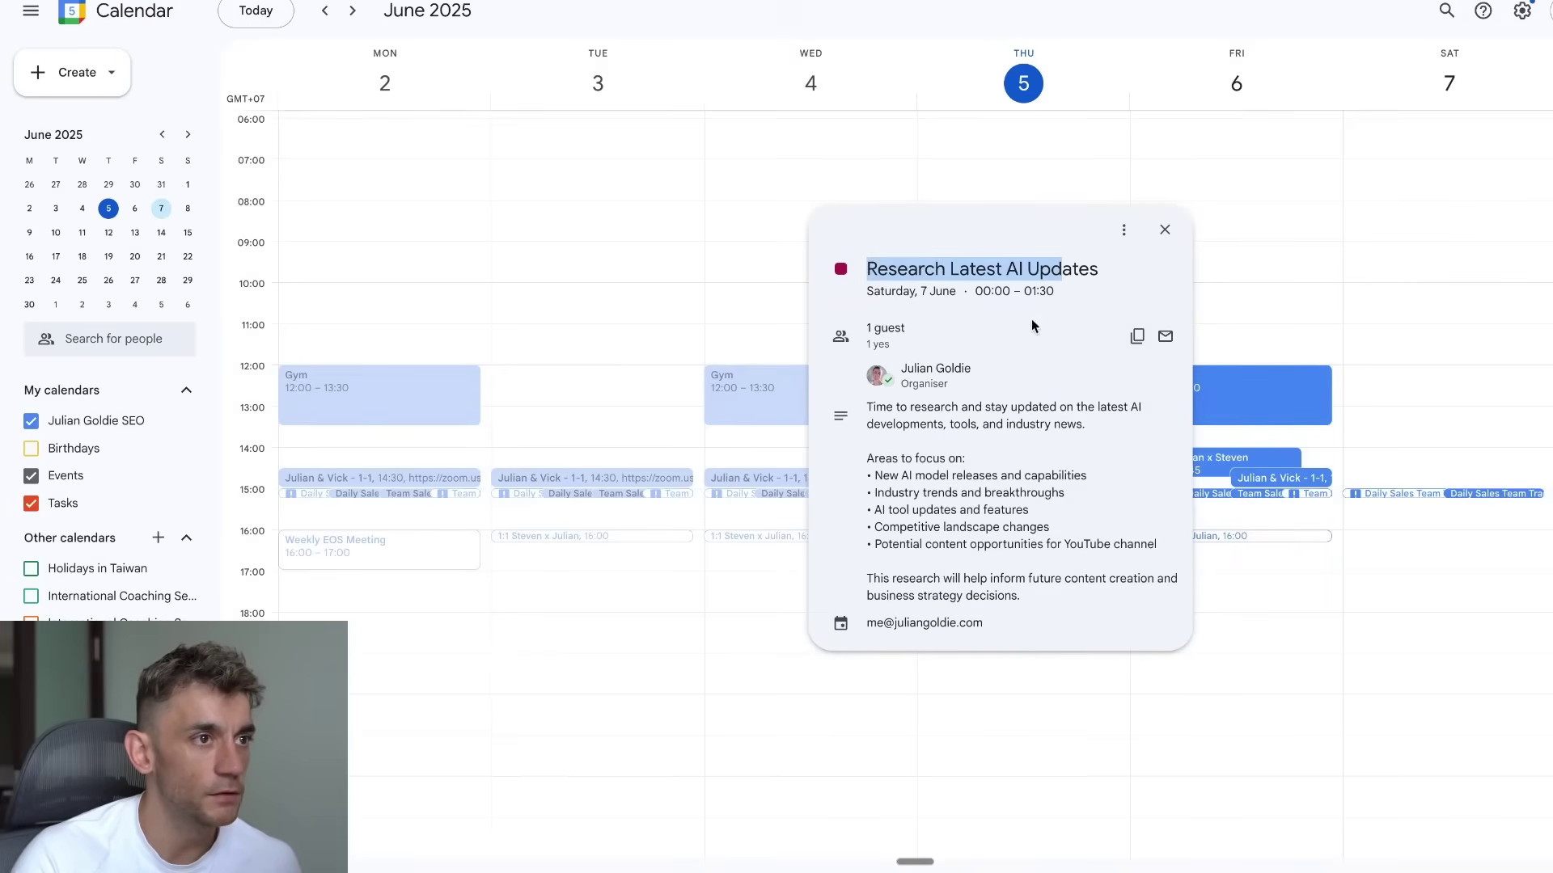
drag(866, 407, 1043, 428)
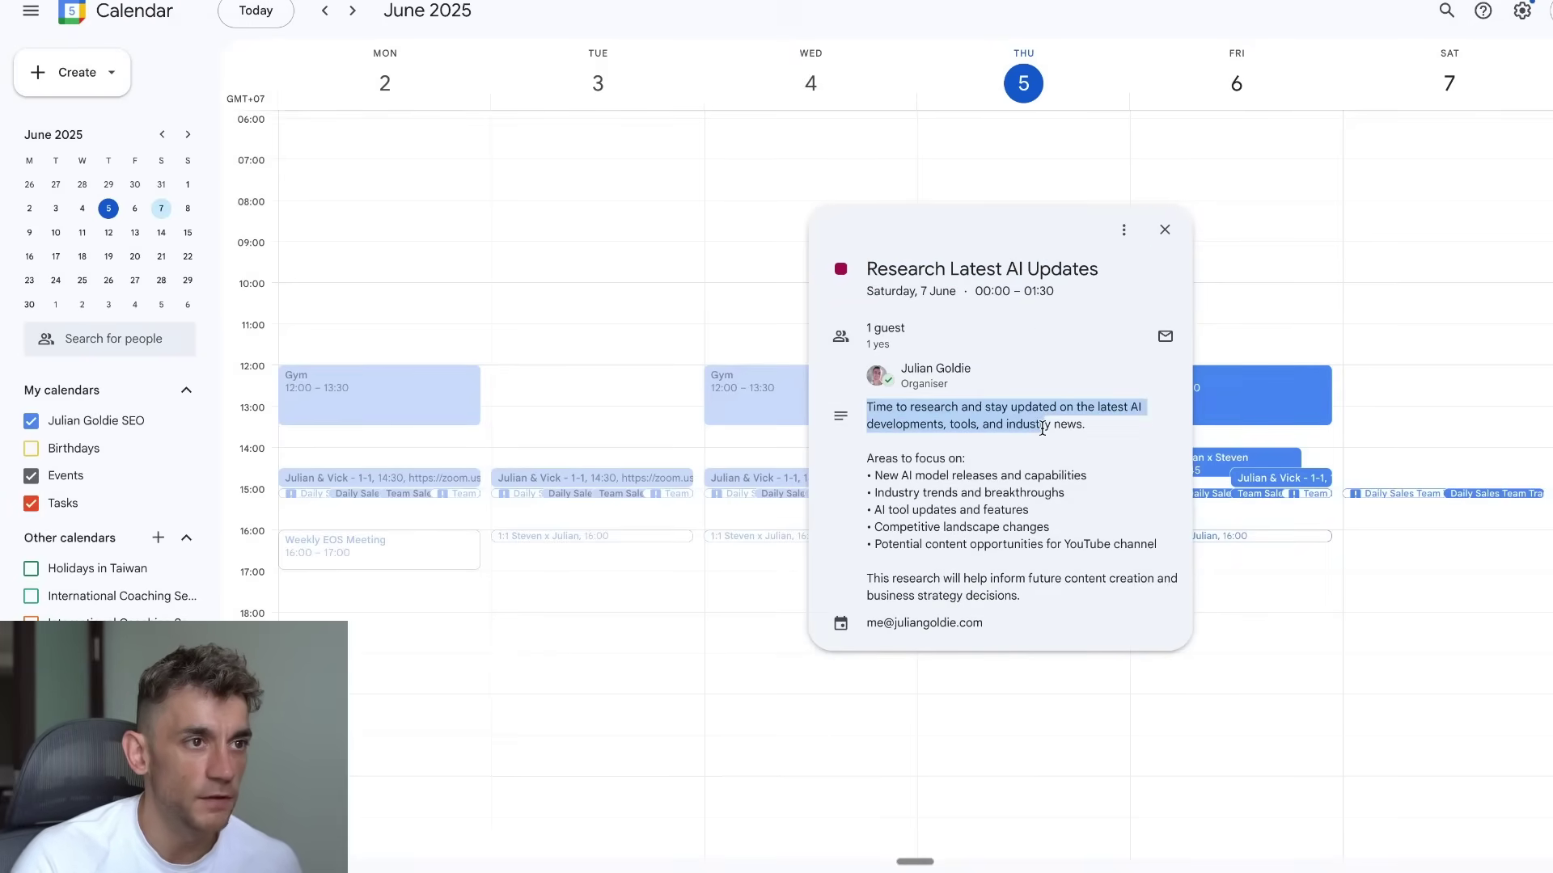
key(ctrl+plus)
key(ctrl+plus)
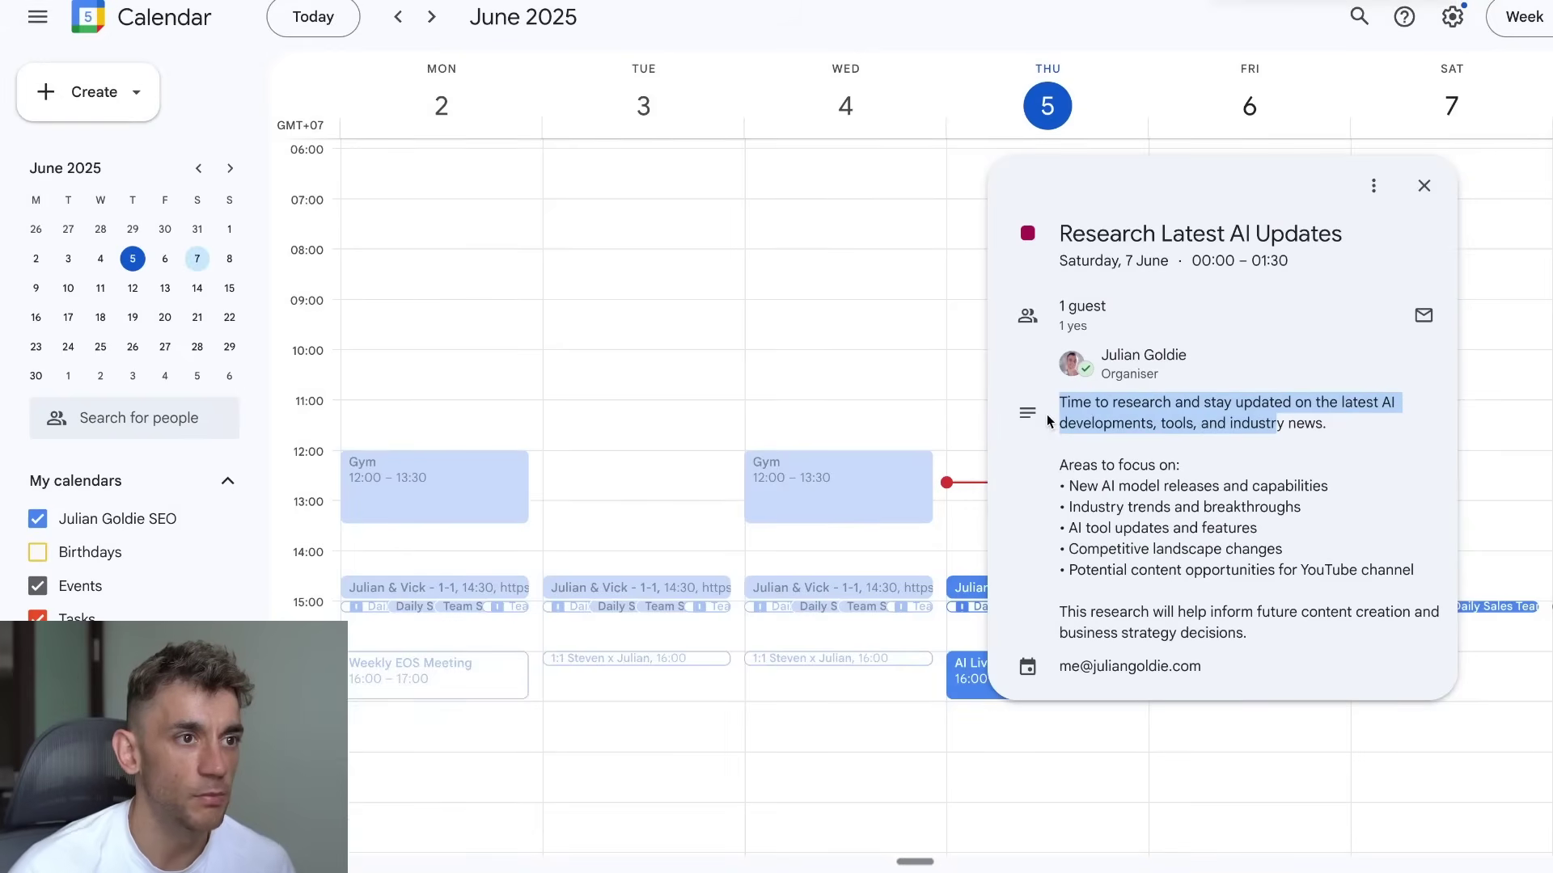
drag(1060, 459, 1383, 575)
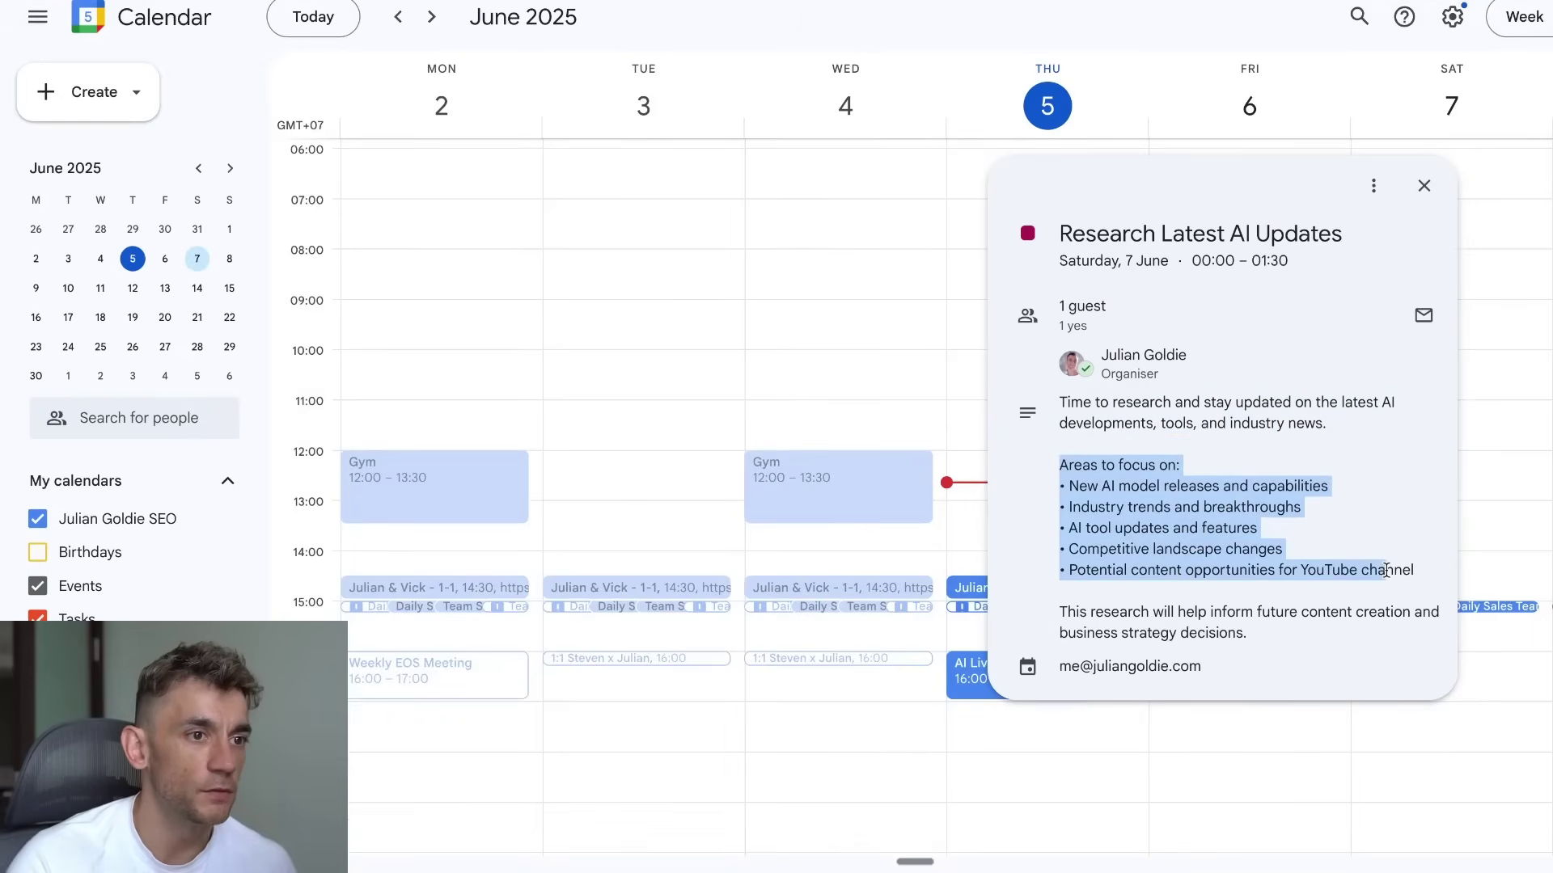
click(1383, 576)
drag(1061, 591, 1265, 645)
click(1256, 542)
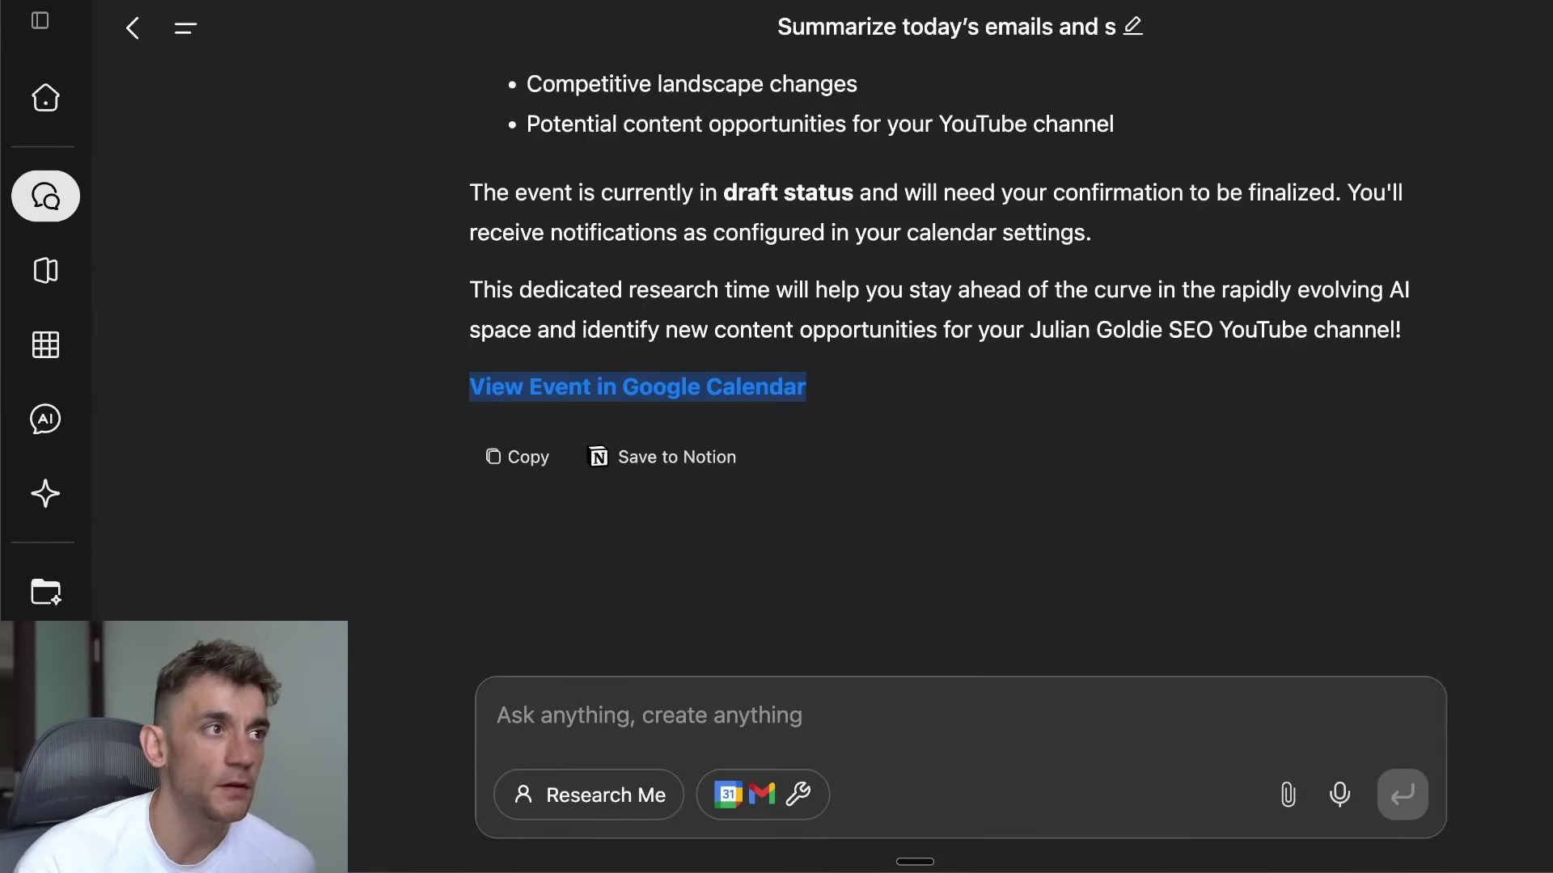
Step: Highlight the chat's Calendar Event Created details: June 6th, 2025, 10:00–11:30 AM Pacific
scroll(679, 278, up, 10)
scroll(751, 337, down, 5)
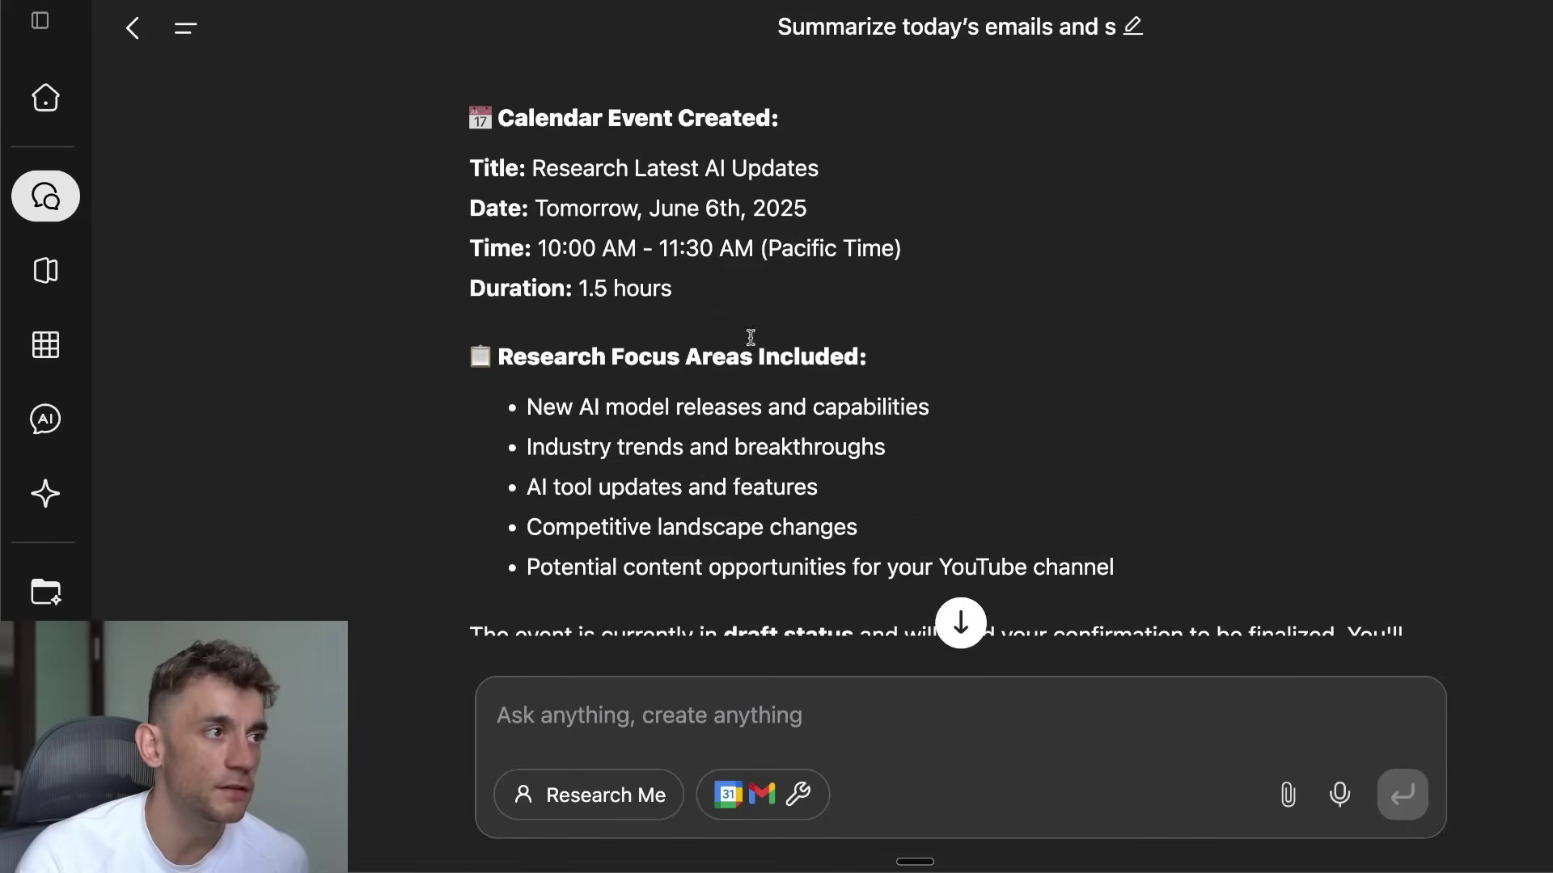
drag(466, 117, 936, 332)
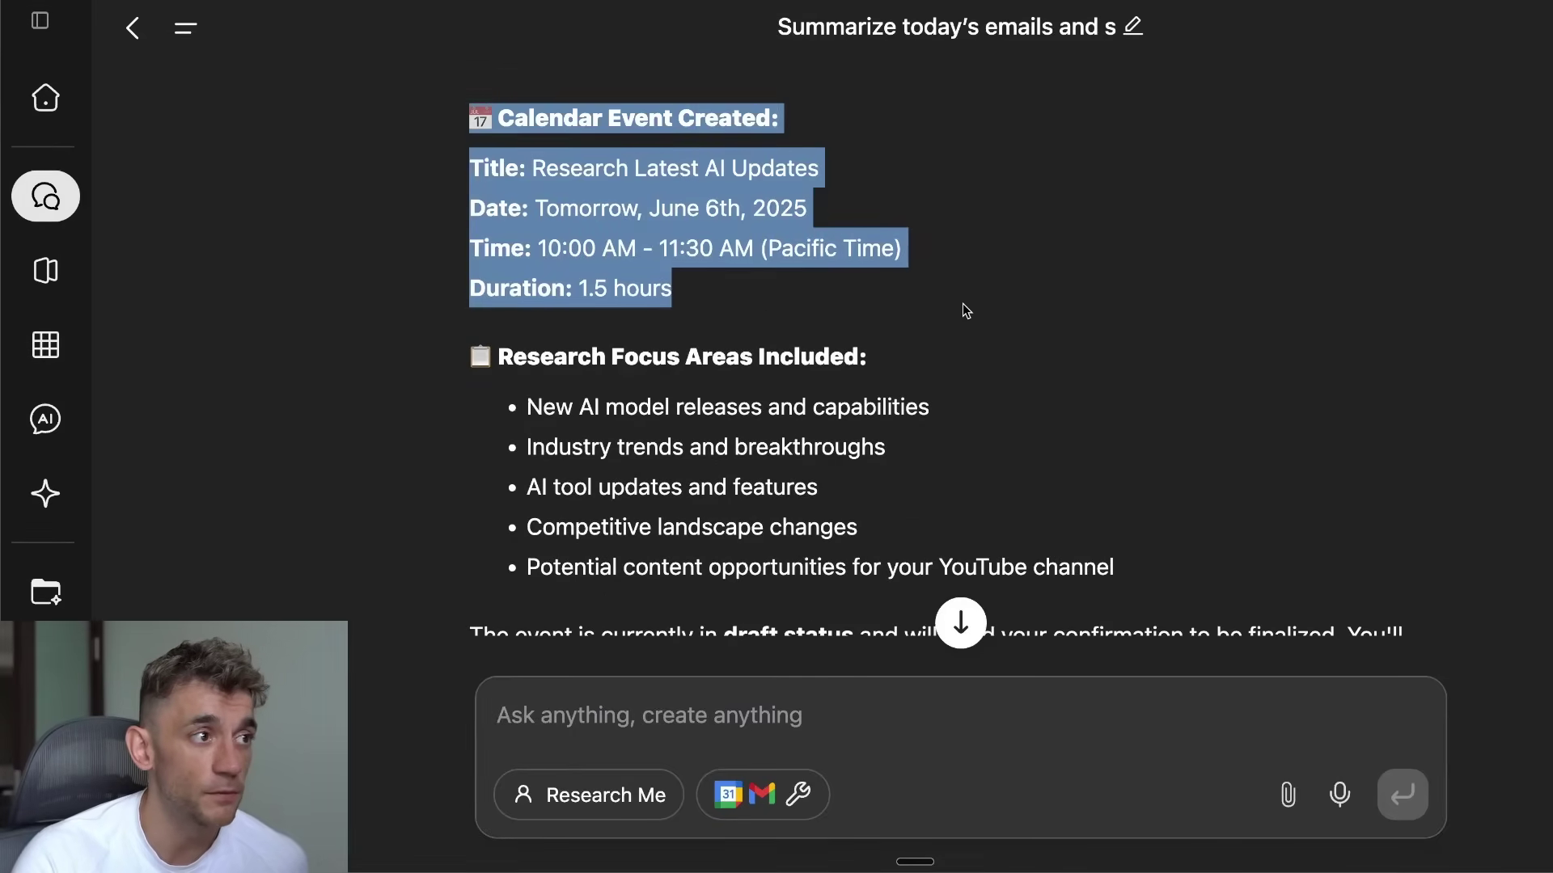
click(966, 310)
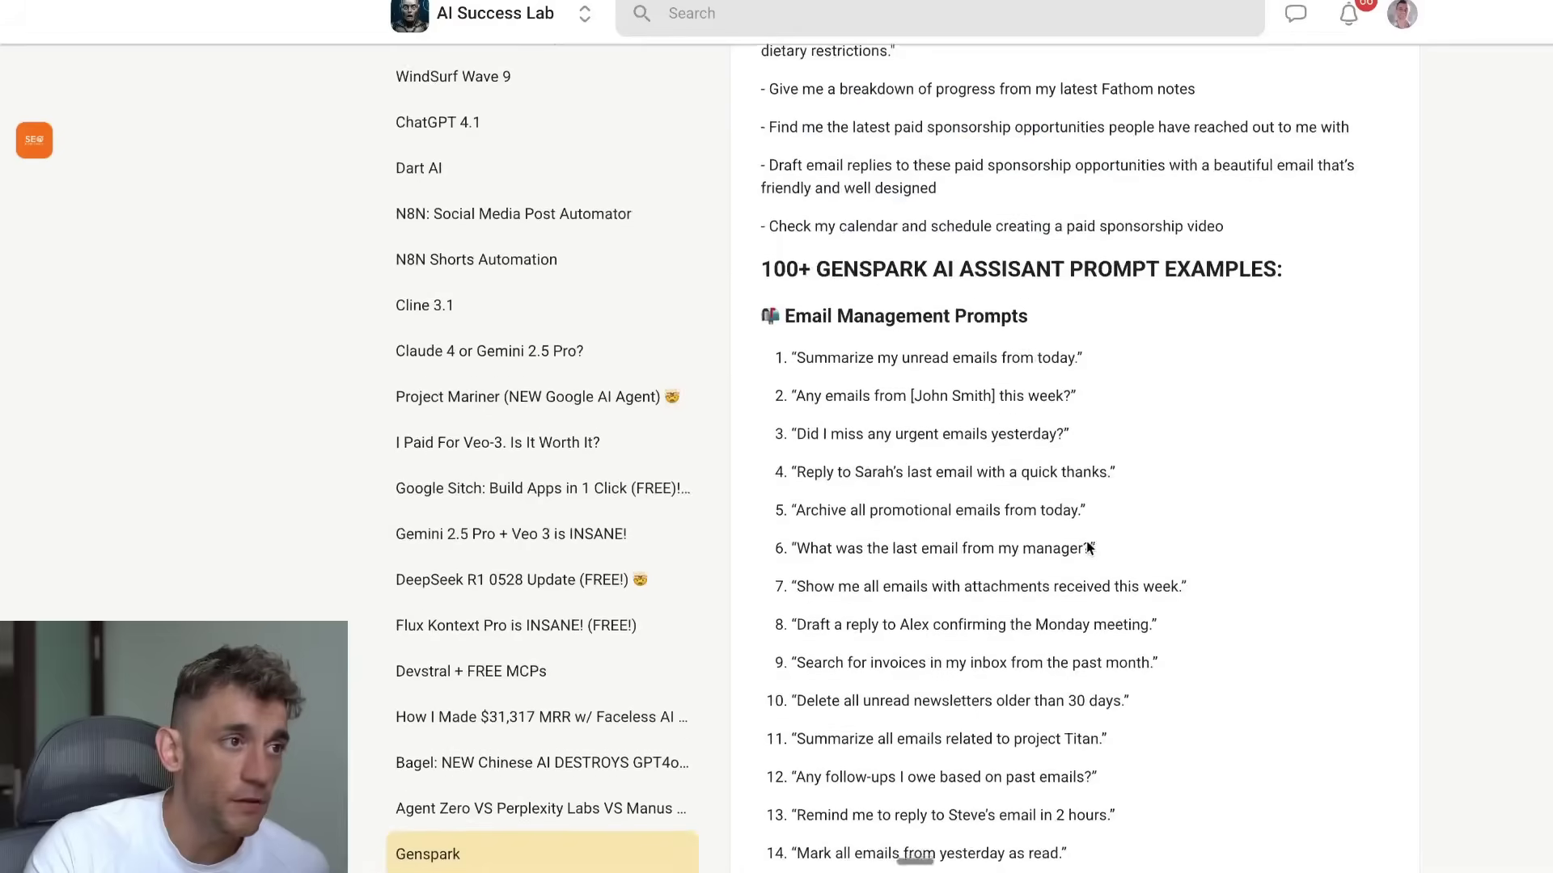
Step: In the Skool lesson, open the Genspark AI Super Agent Course link
scroll(706, 632, up, 5)
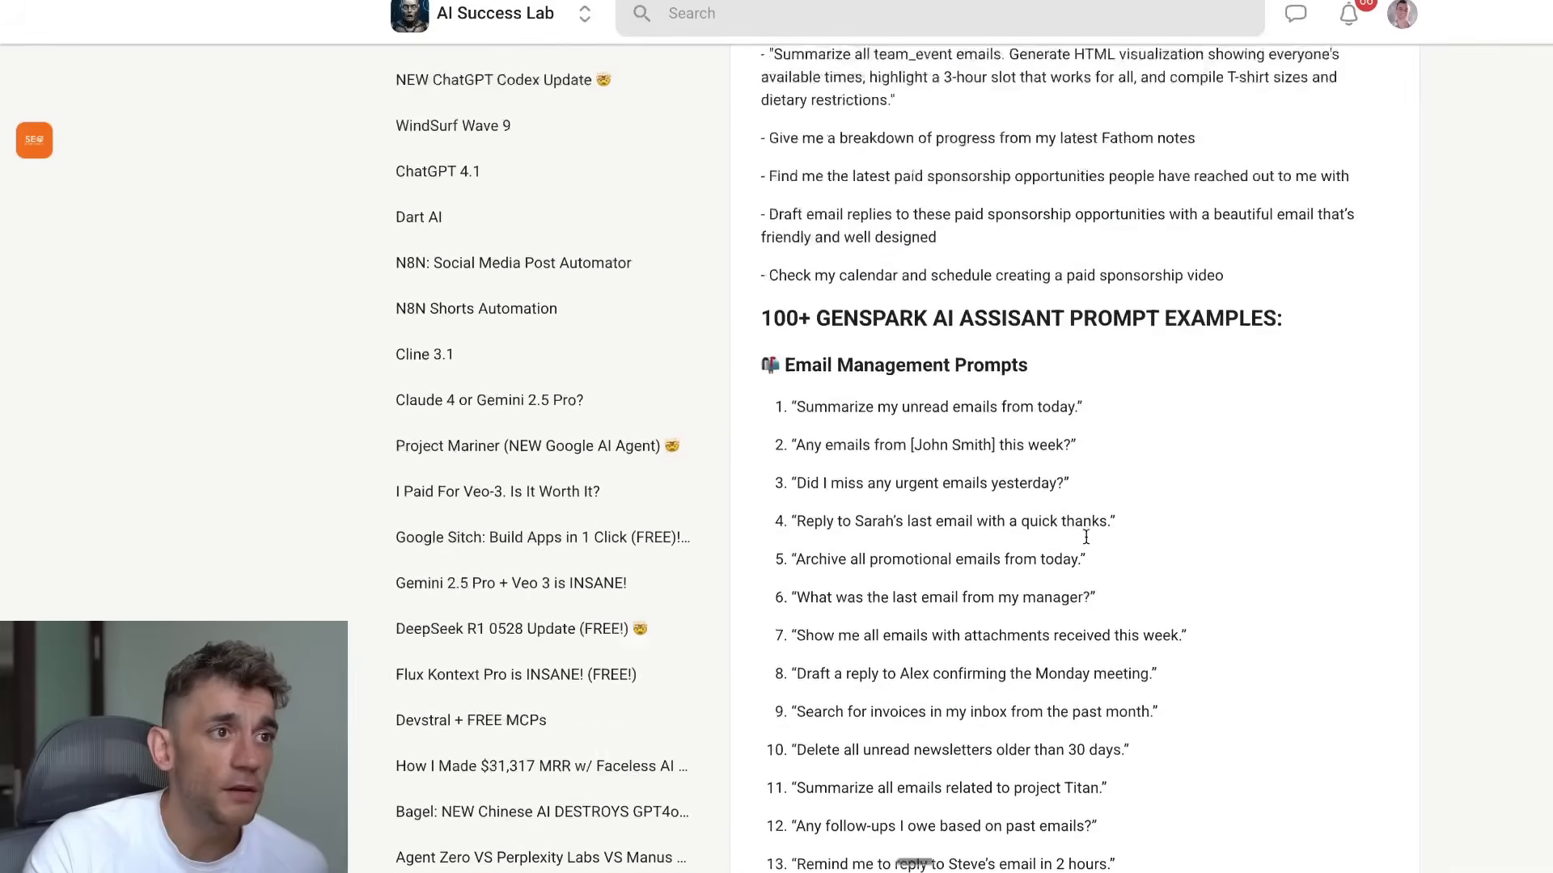
drag(760, 653, 1282, 653)
scroll(1239, 407, up, 15)
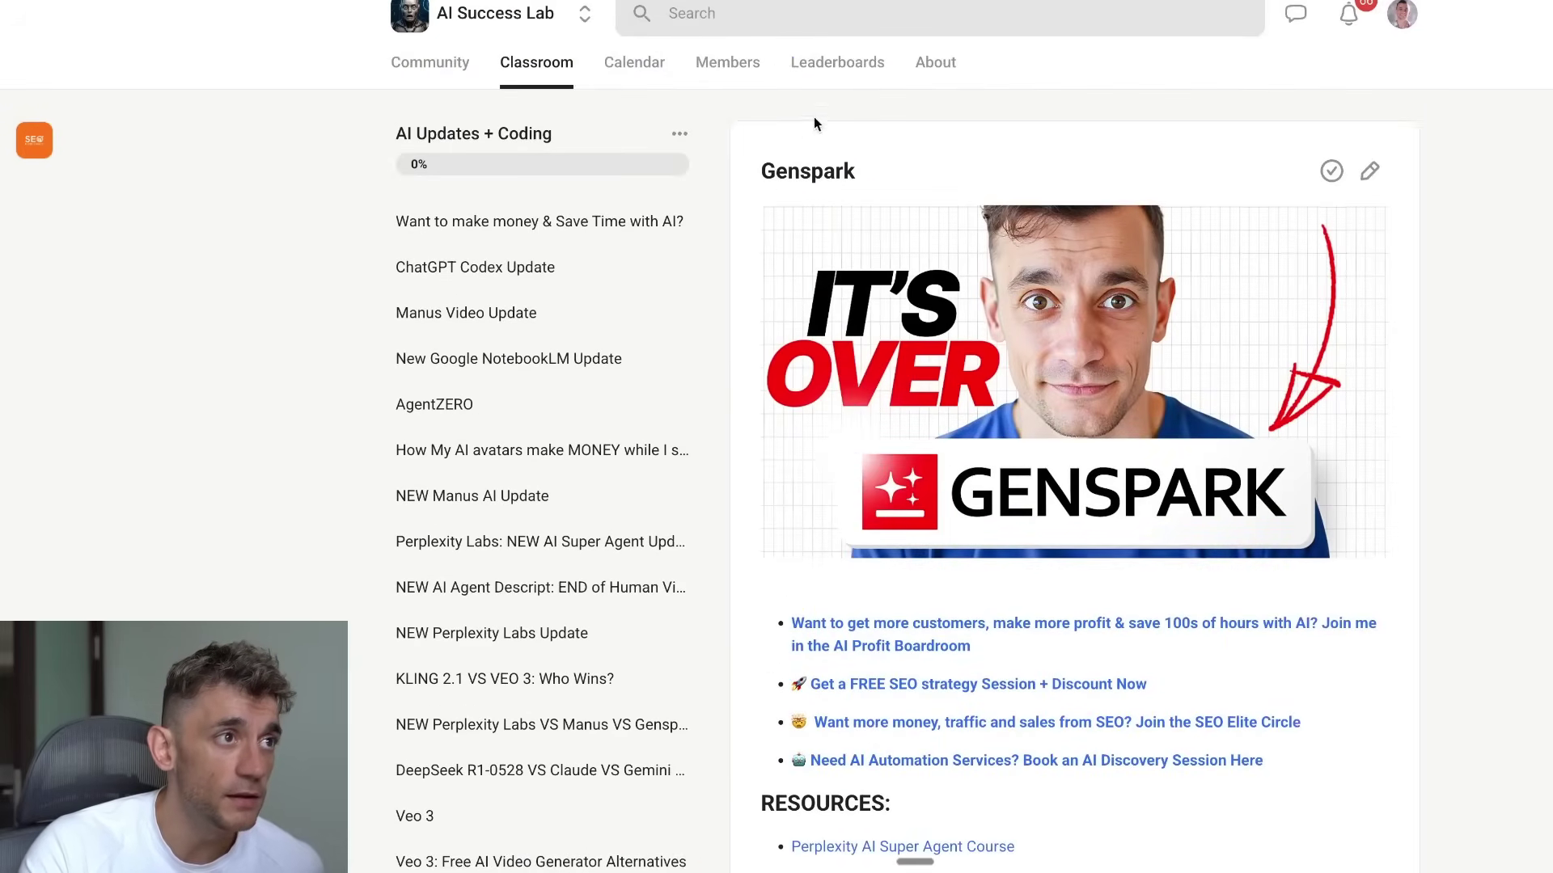
double_click(775, 173)
scroll(1138, 448, down, 15)
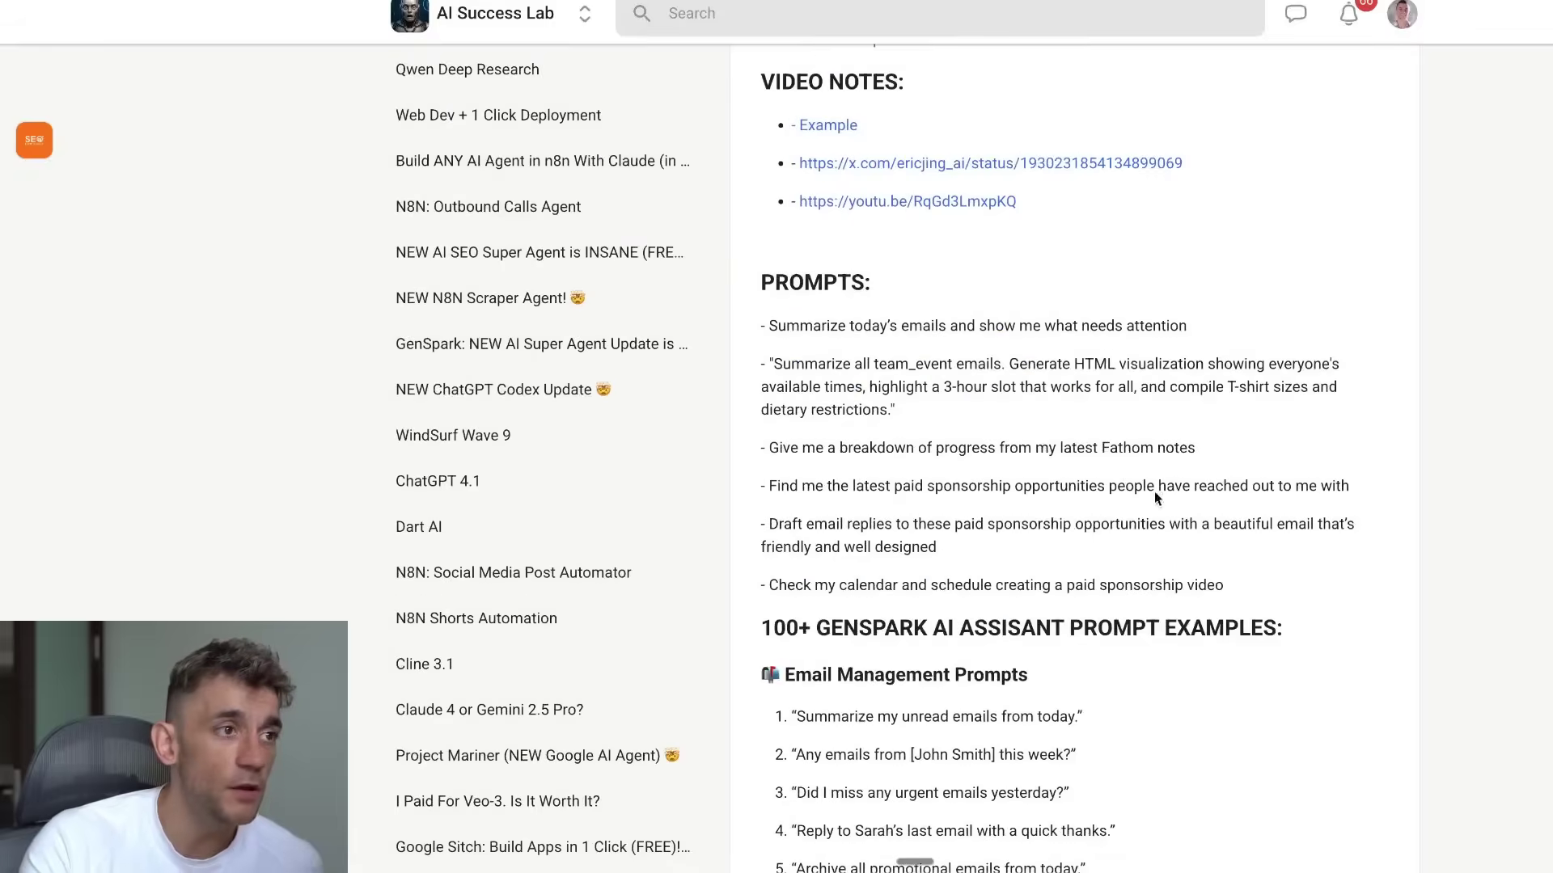
drag(760, 77, 1154, 230)
scroll(1286, 267, up, 7)
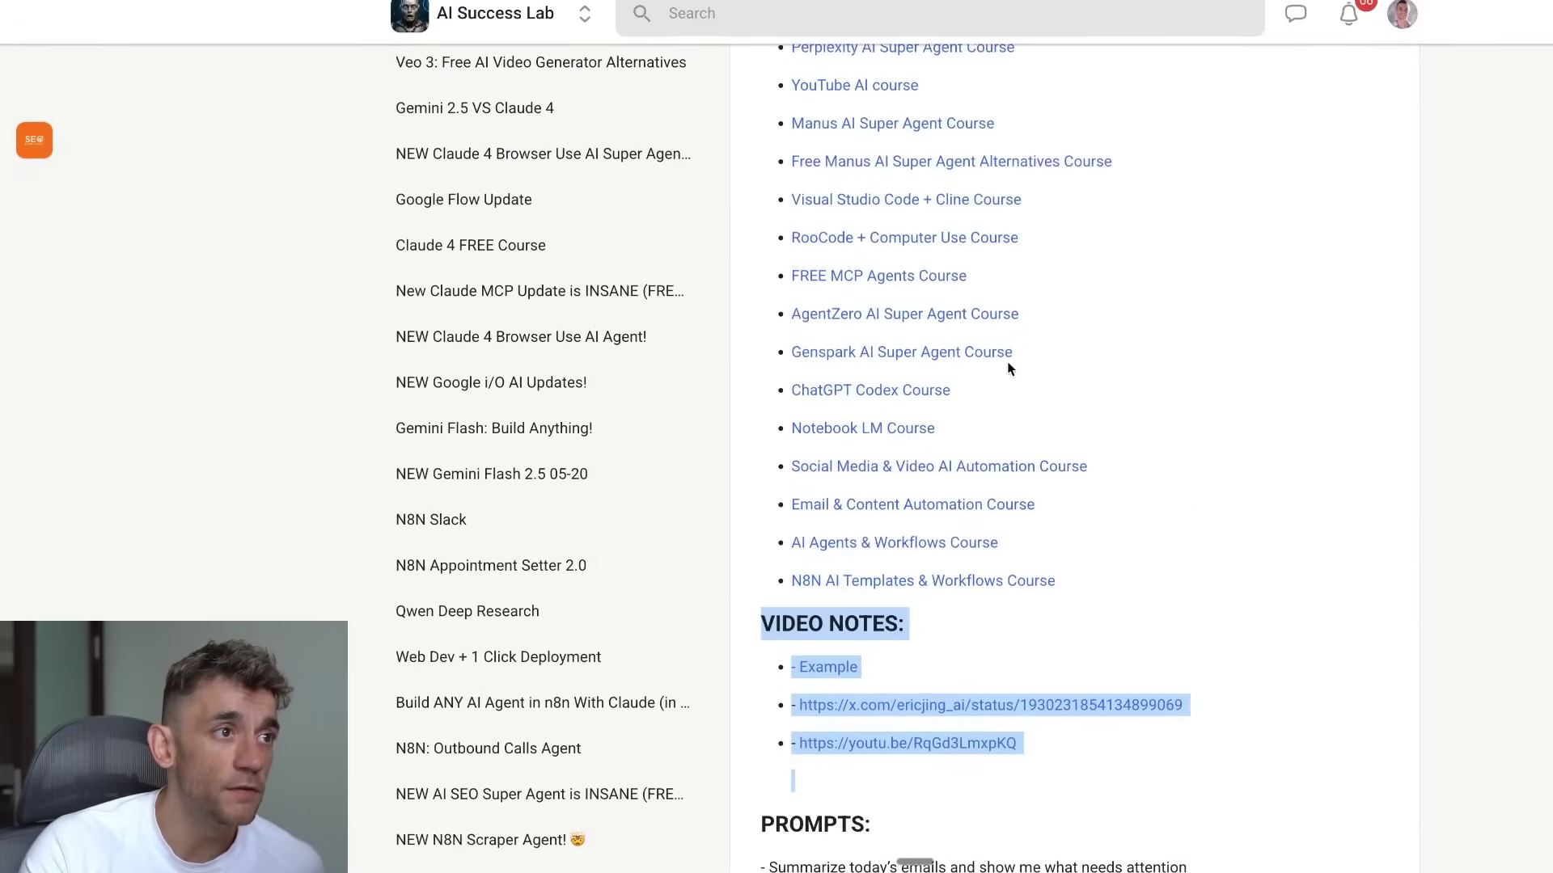
click(837, 380)
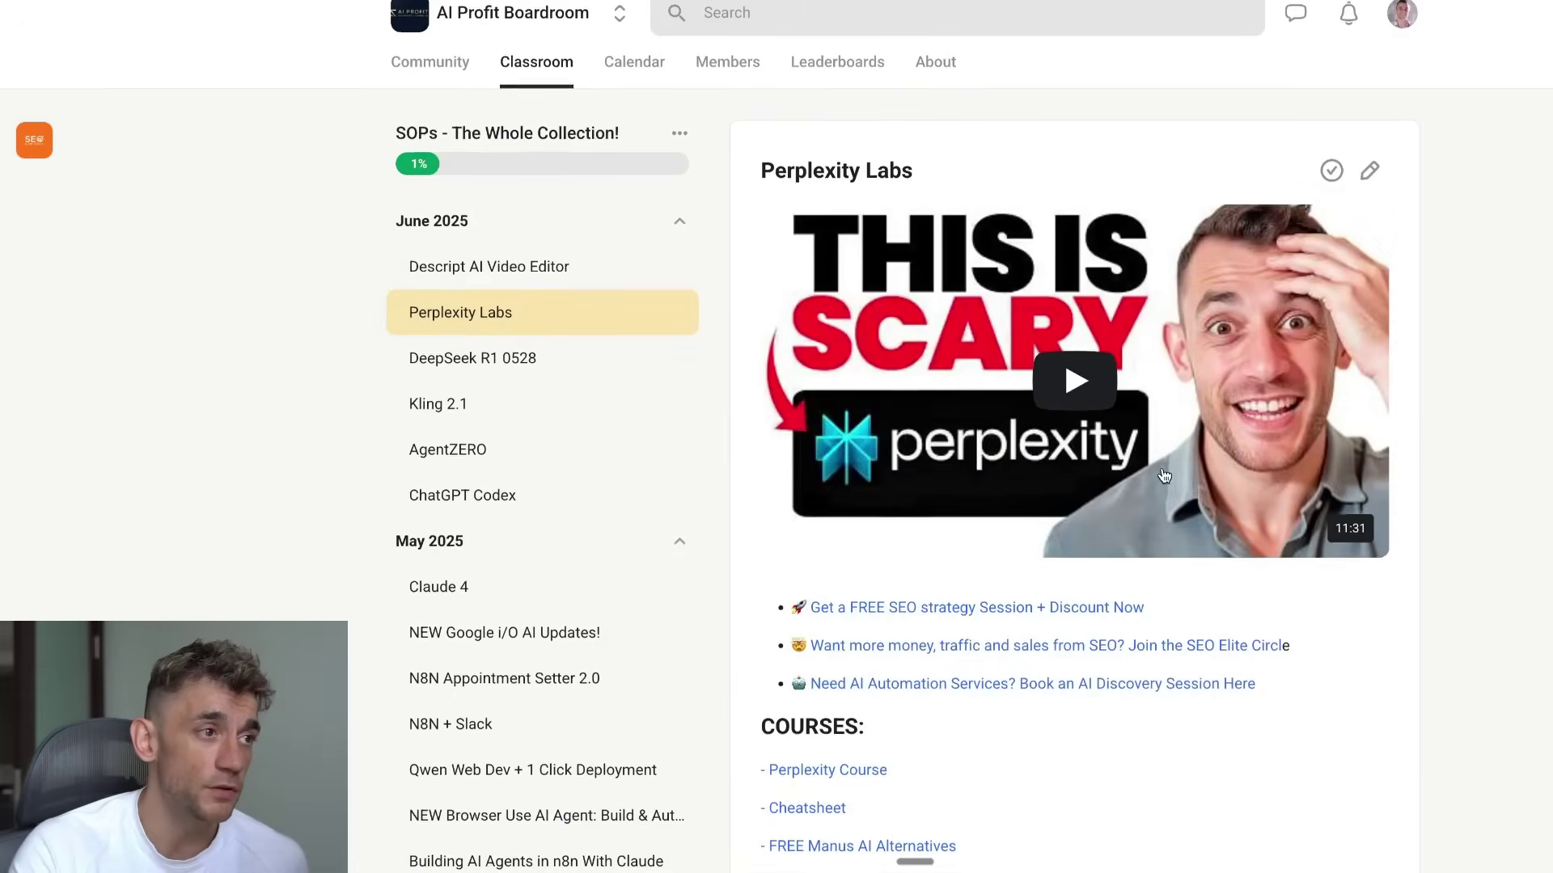
Step: Select the last PROMPTS entry, asking to check the calendar and schedule a paid sponsorship video
scroll(717, 438, down, 1)
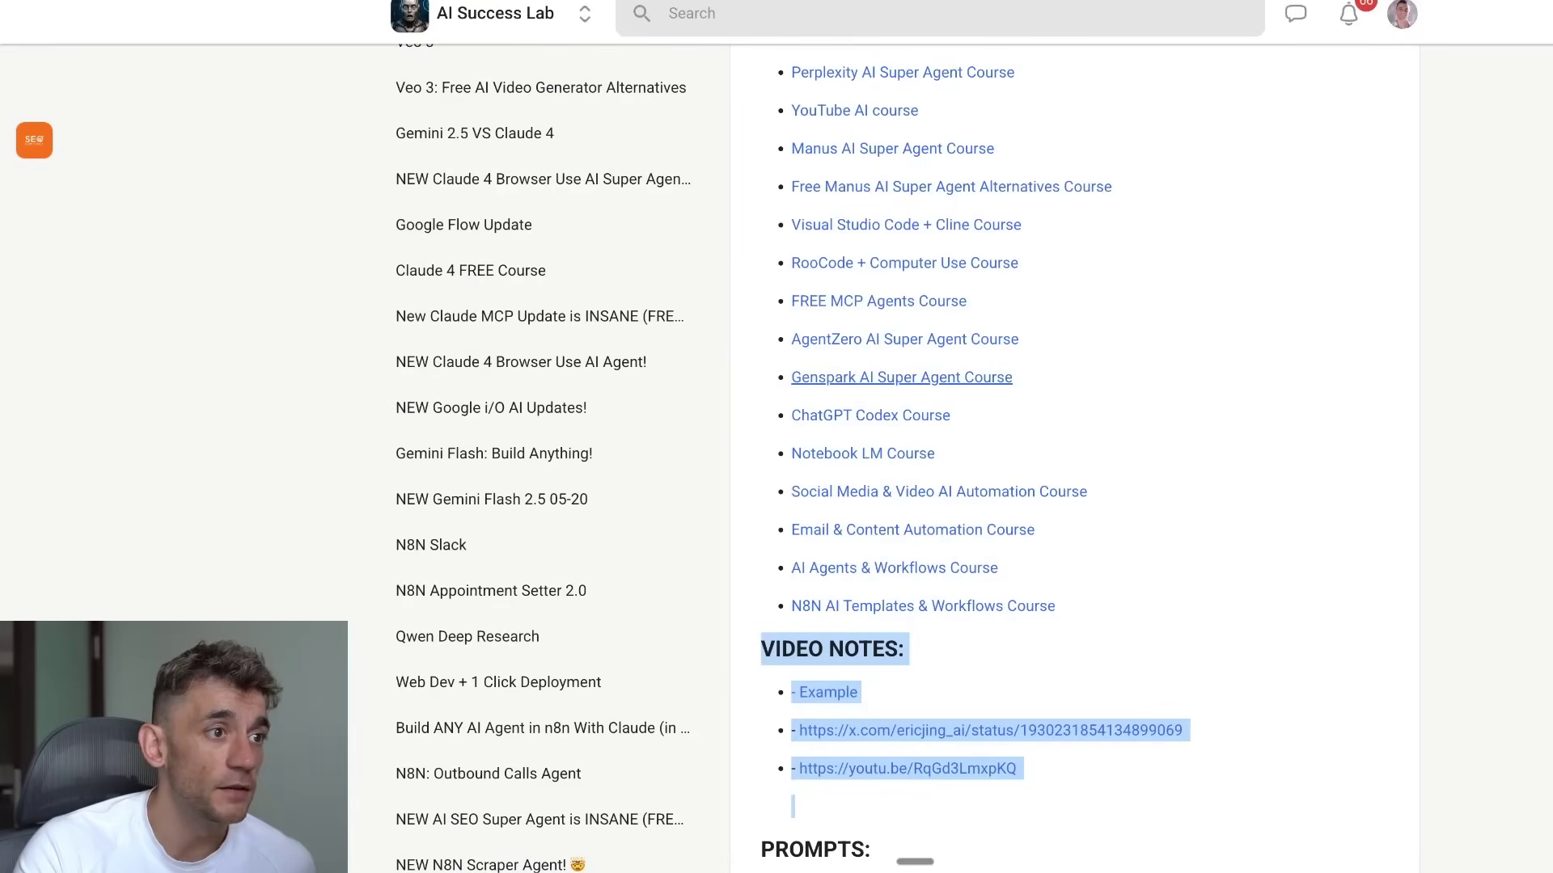
click(1123, 341)
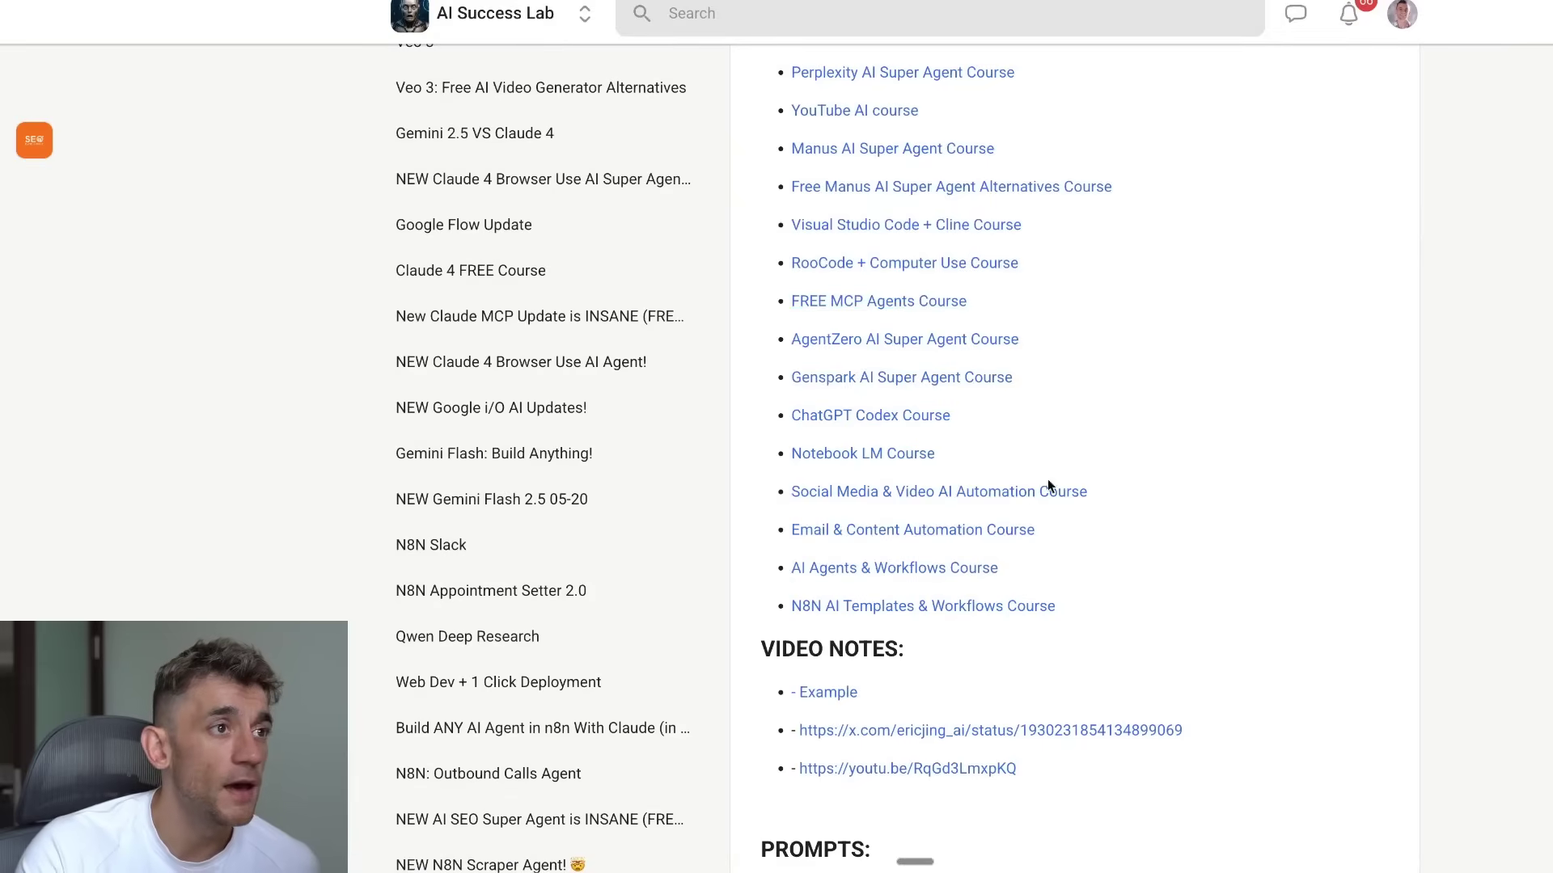
scroll(1043, 533, down, 4)
scroll(1041, 574, down, 4)
drag(872, 251, 798, 241)
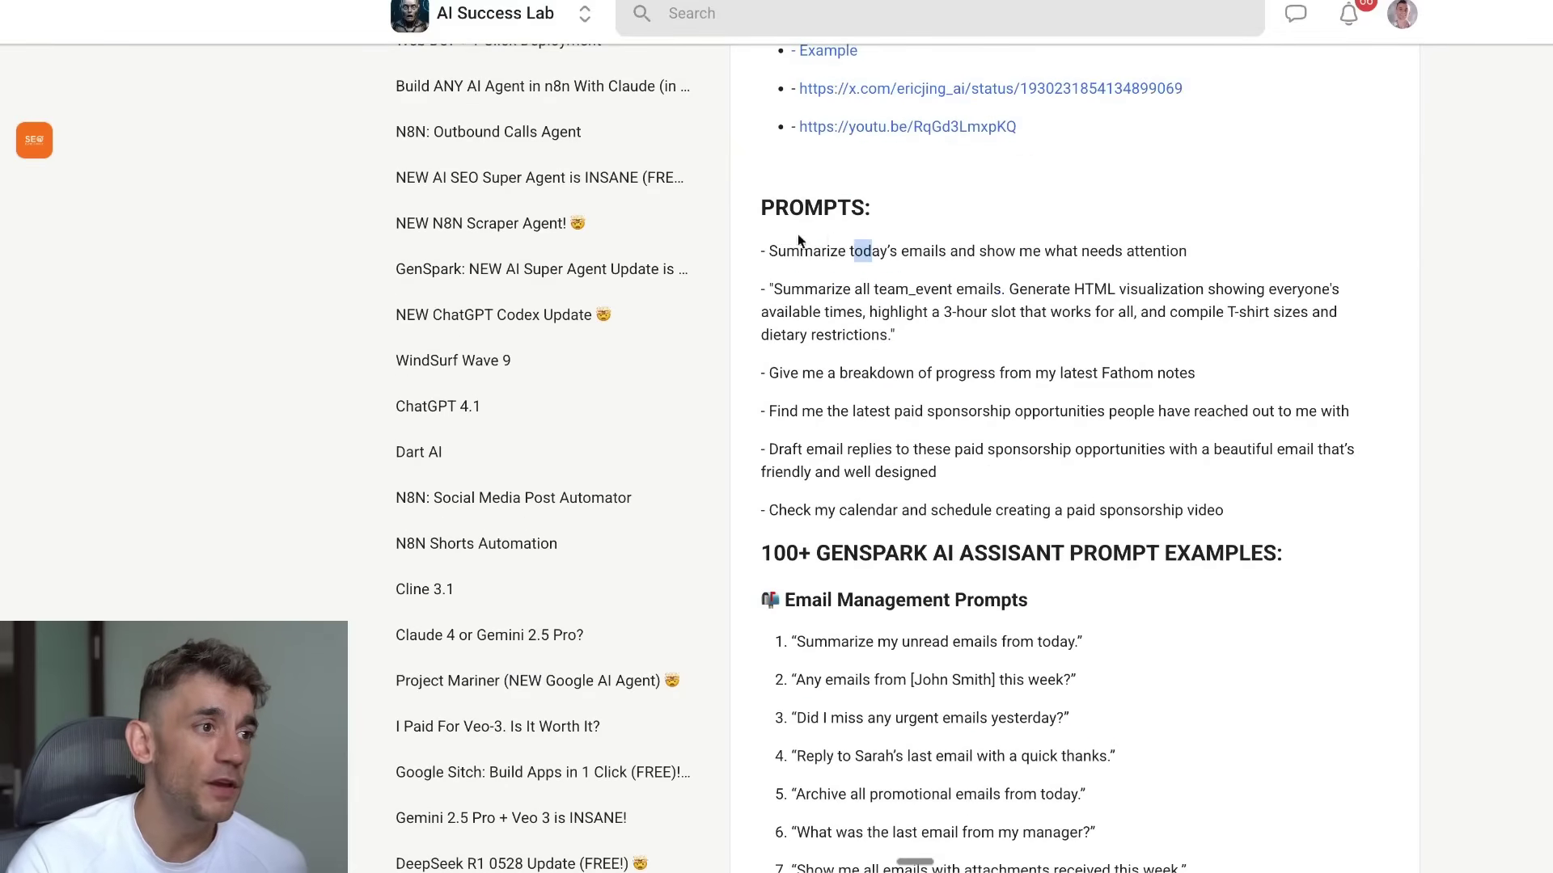
double_click(790, 511)
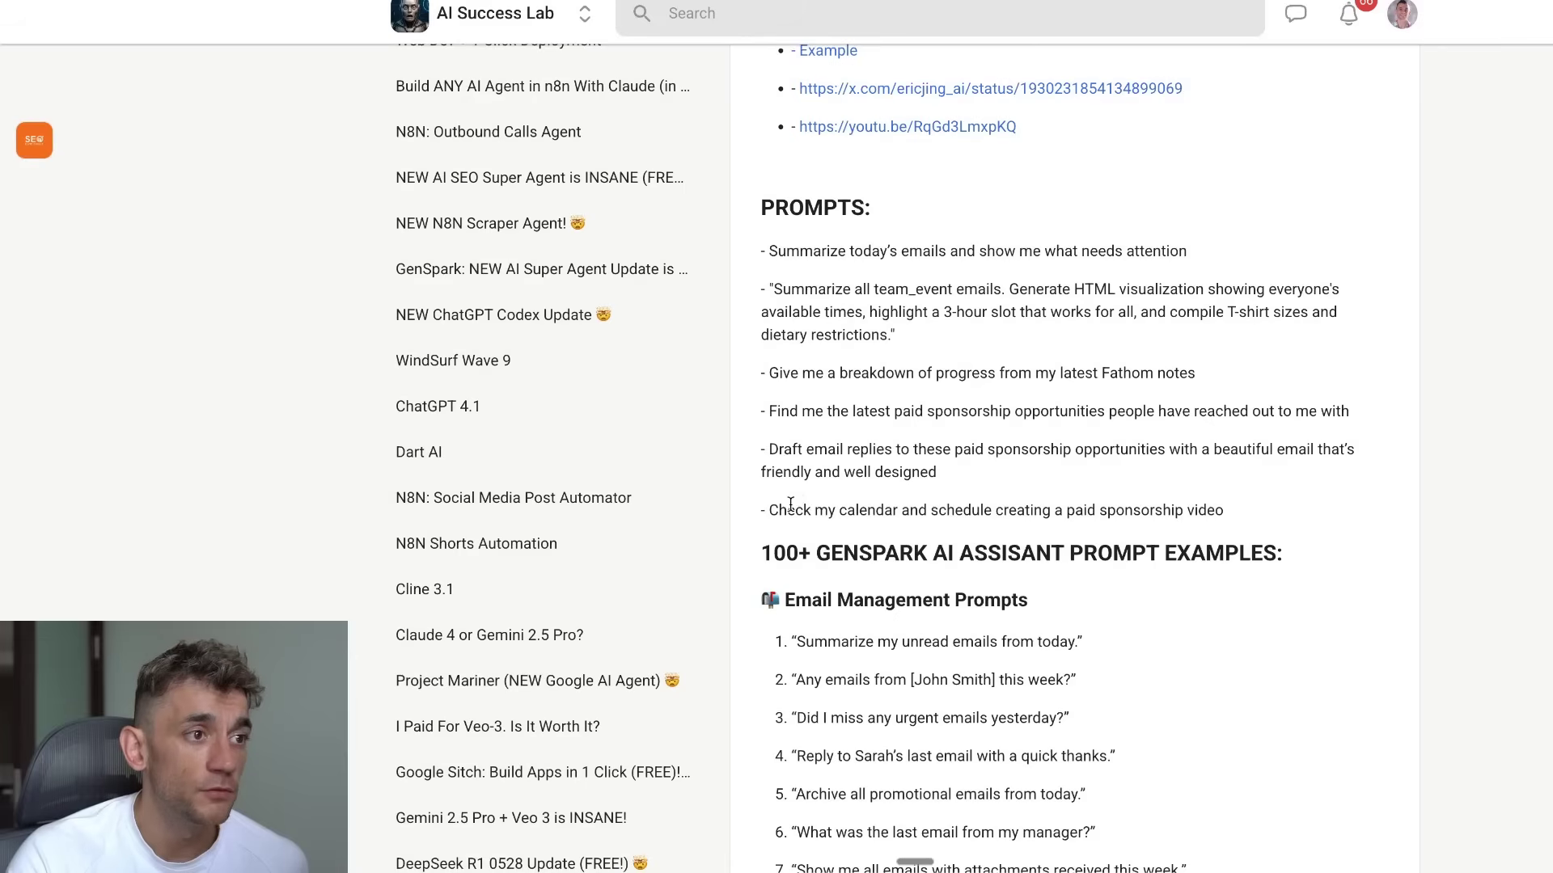
shift+click(1226, 510)
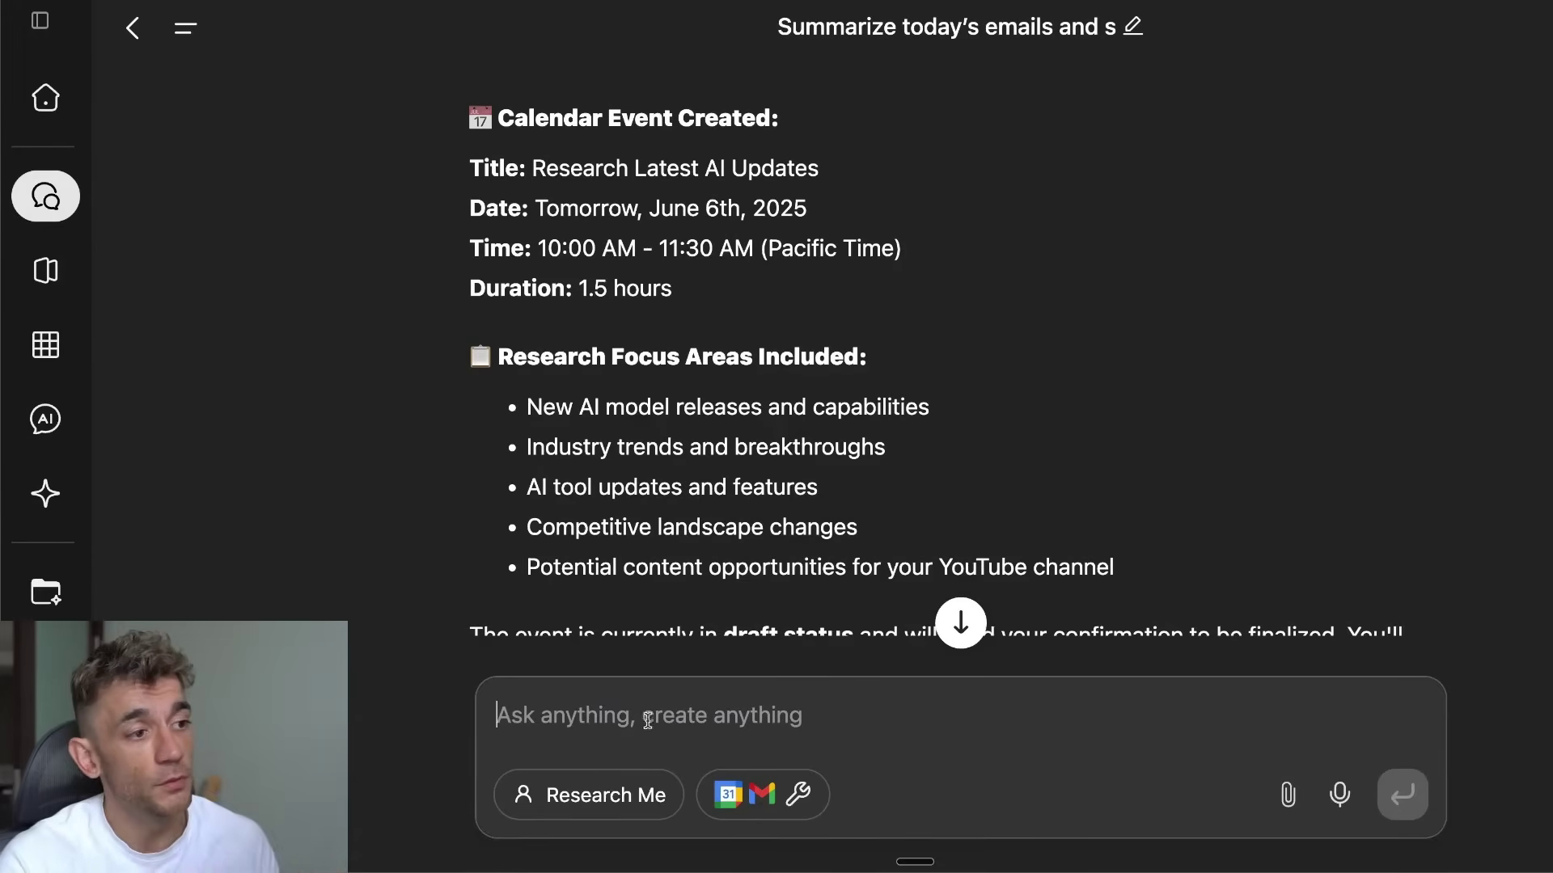
Step: Paste the sponsorship video prompt into the Genspark chat and send it
text(Check my calendar and schedule creating a paid sponsorship video)
key(shift+Return)
key(shift+Return)
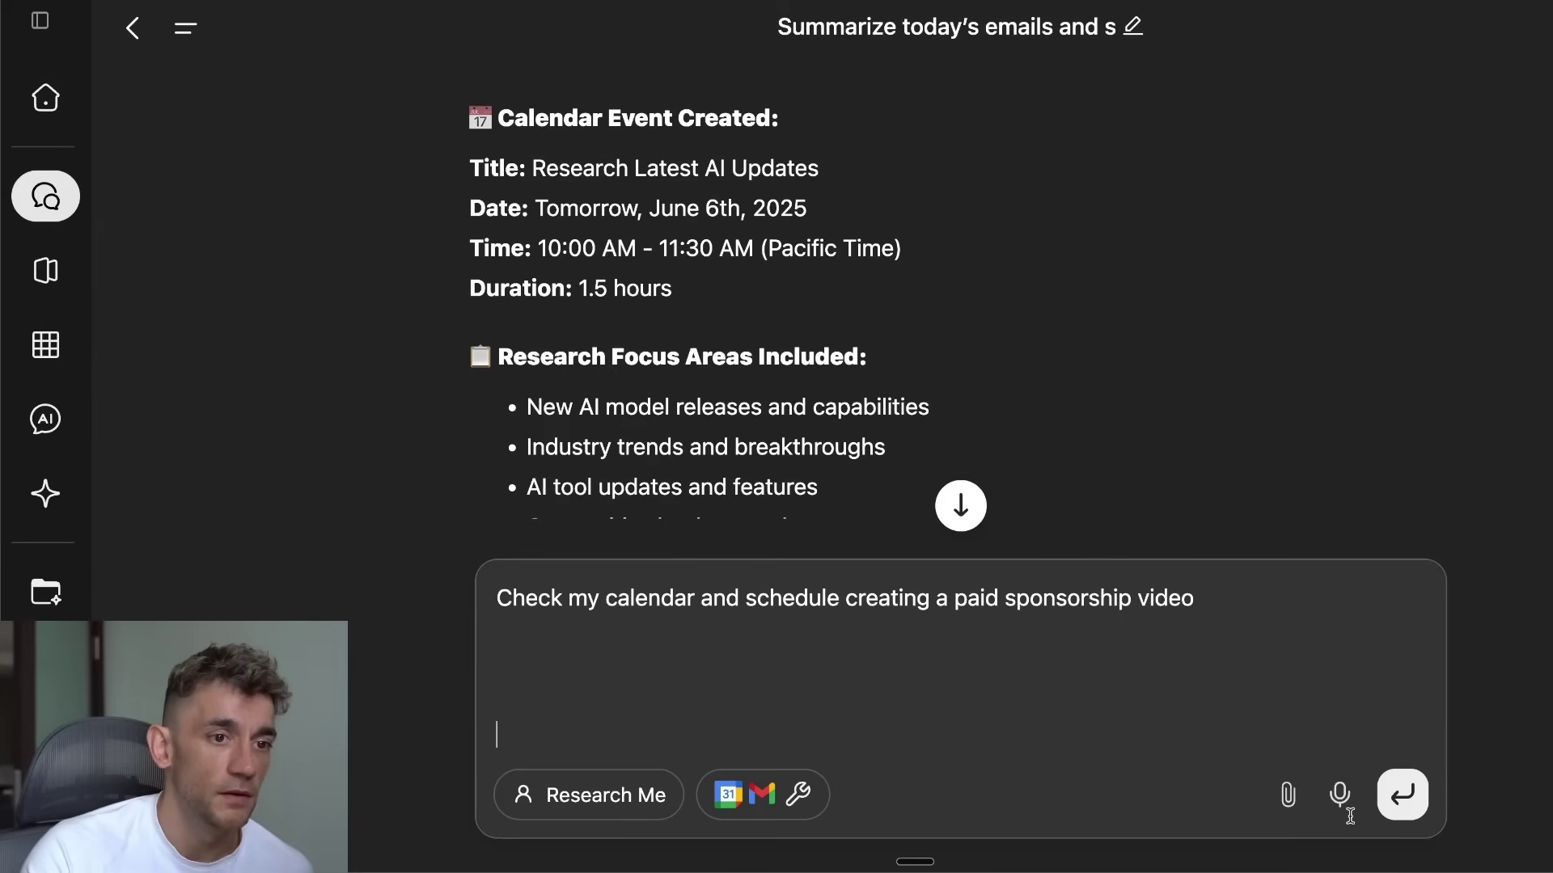
click(1403, 794)
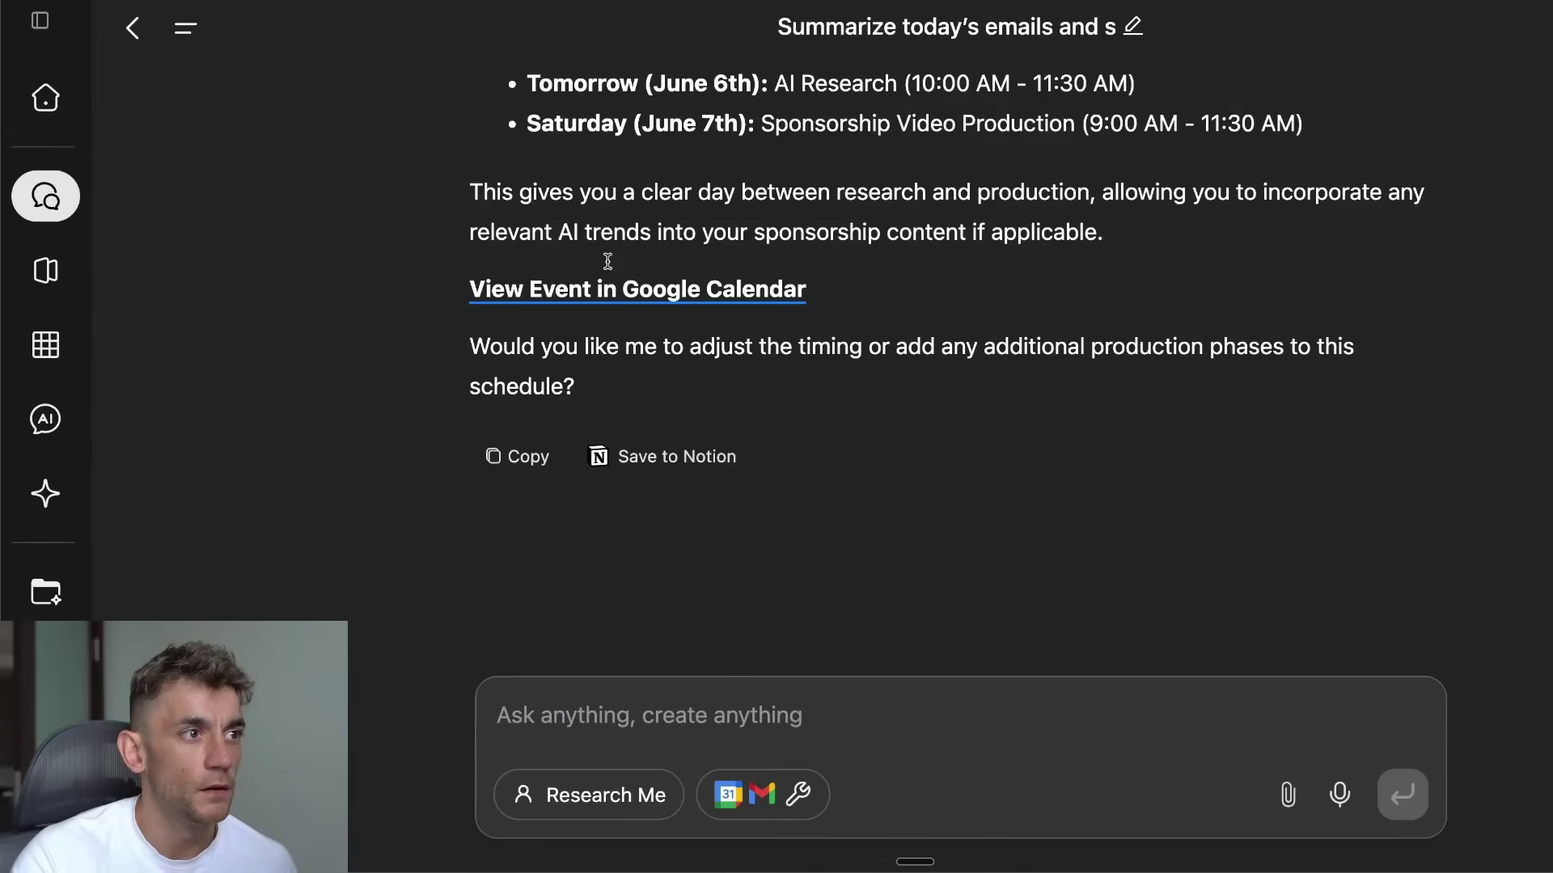
Step: Review the reply's event details, including the 2.5-hour duration and schedule overview
scroll(526, 339, up, 15)
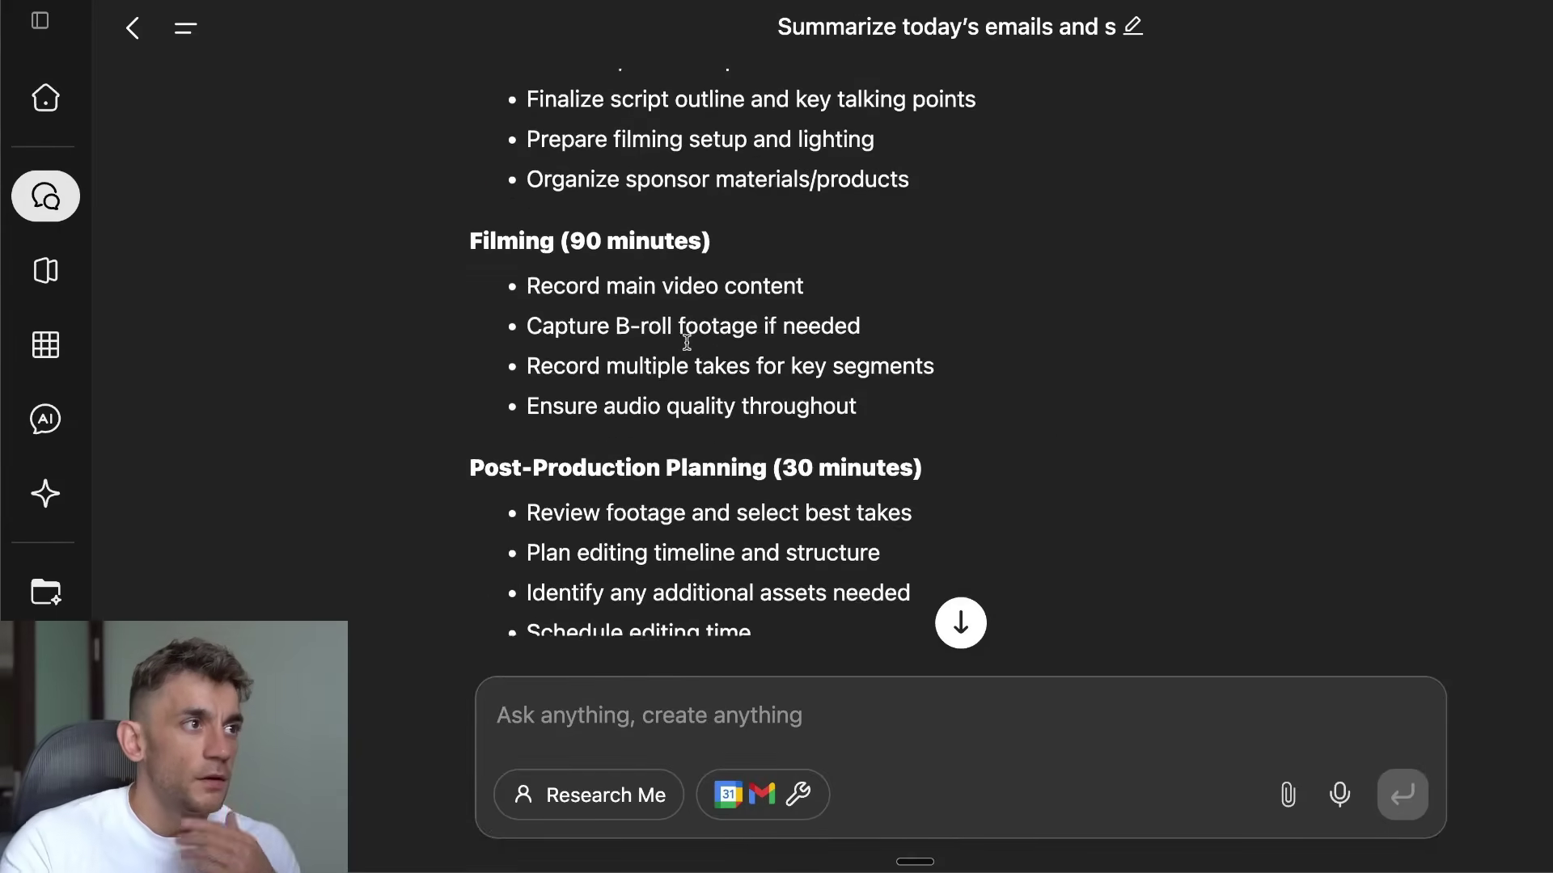
scroll(663, 226, up, 4)
drag(470, 243, 711, 451)
scroll(540, 94, up, 2)
drag(467, 241, 745, 240)
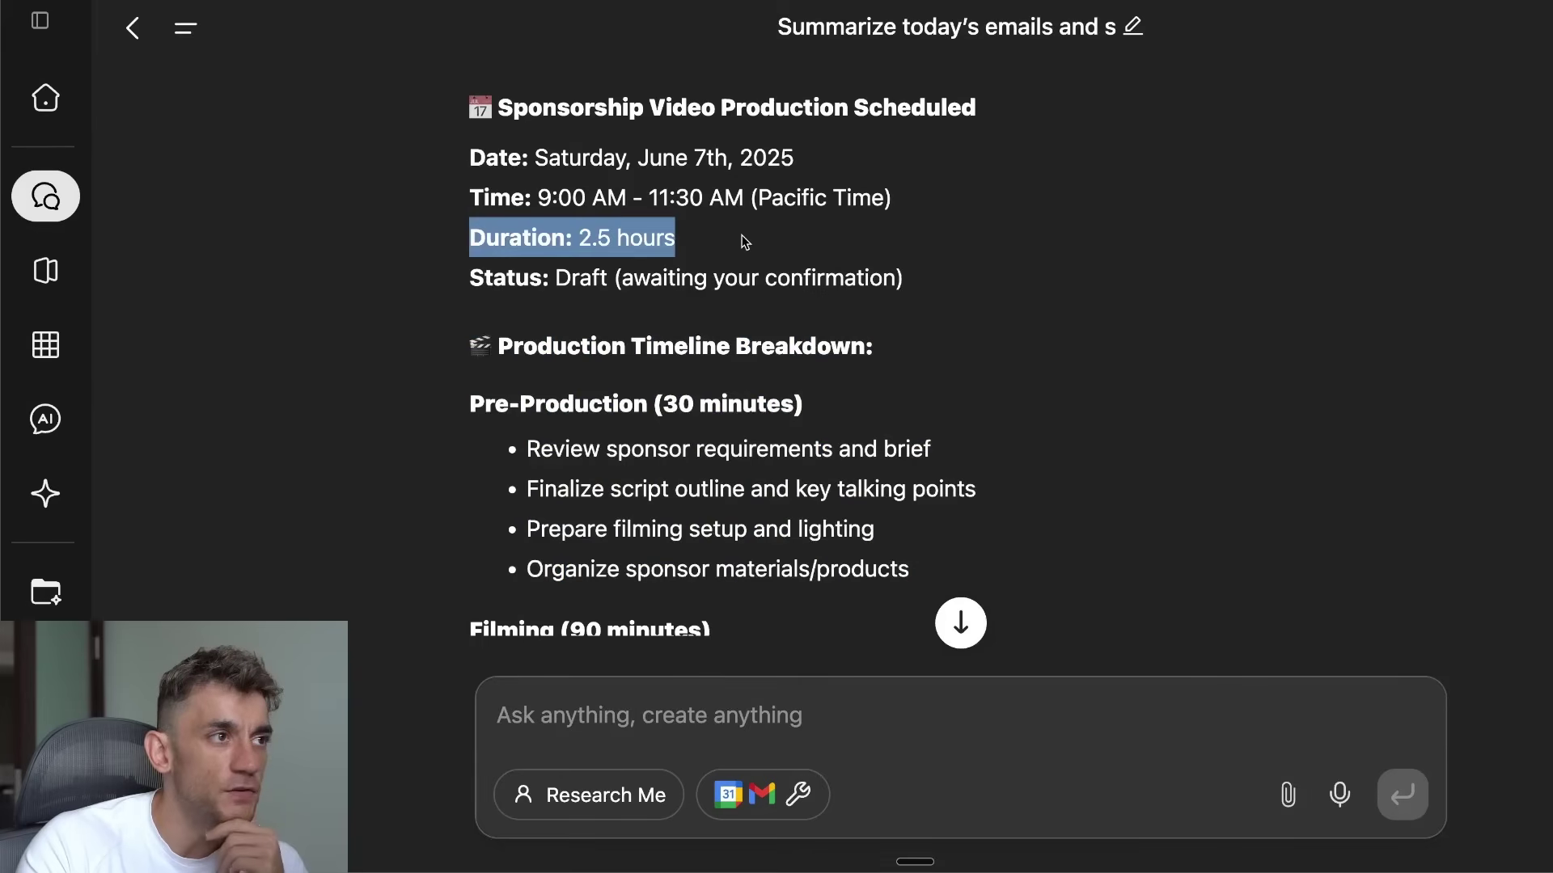
scroll(437, 232, down, 3)
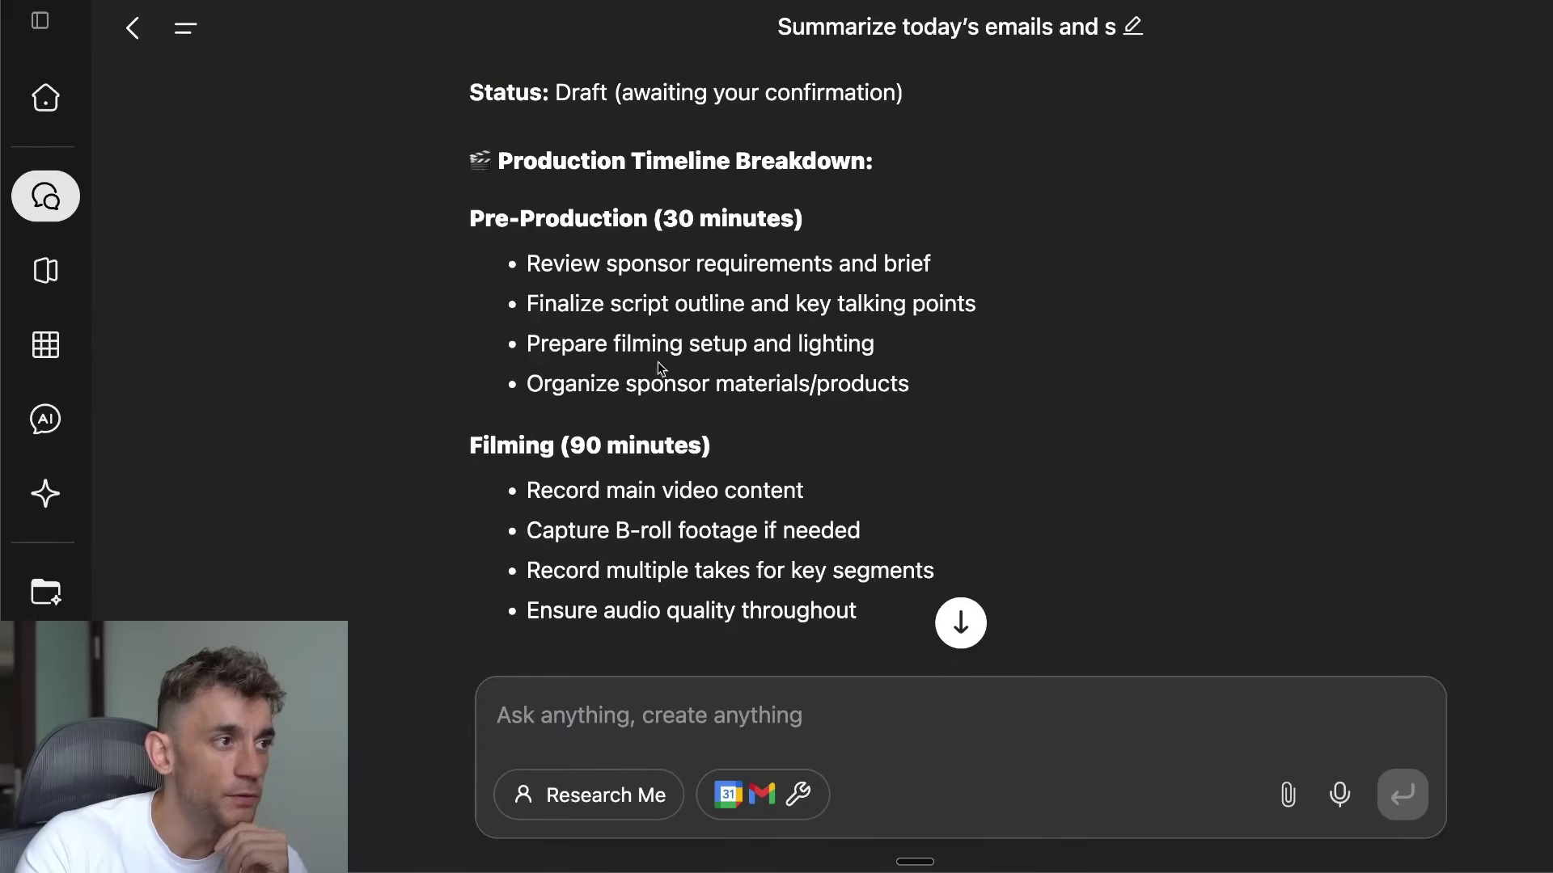
scroll(431, 371, down, 3)
scroll(689, 394, down, 5)
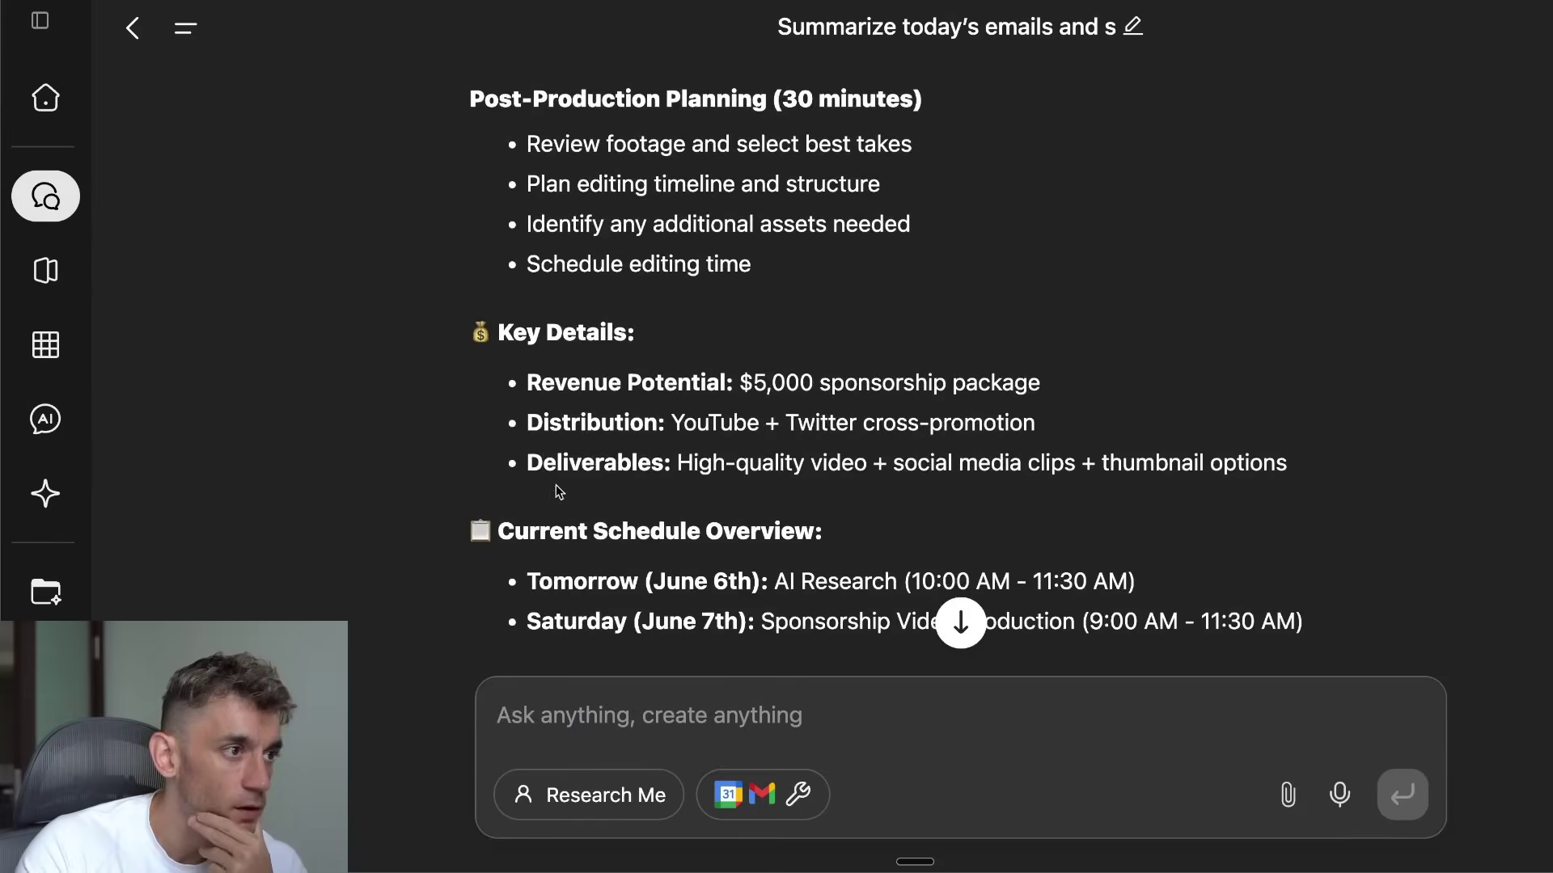
drag(468, 332, 1334, 423)
scroll(1166, 450, down, 3)
drag(453, 202, 1141, 287)
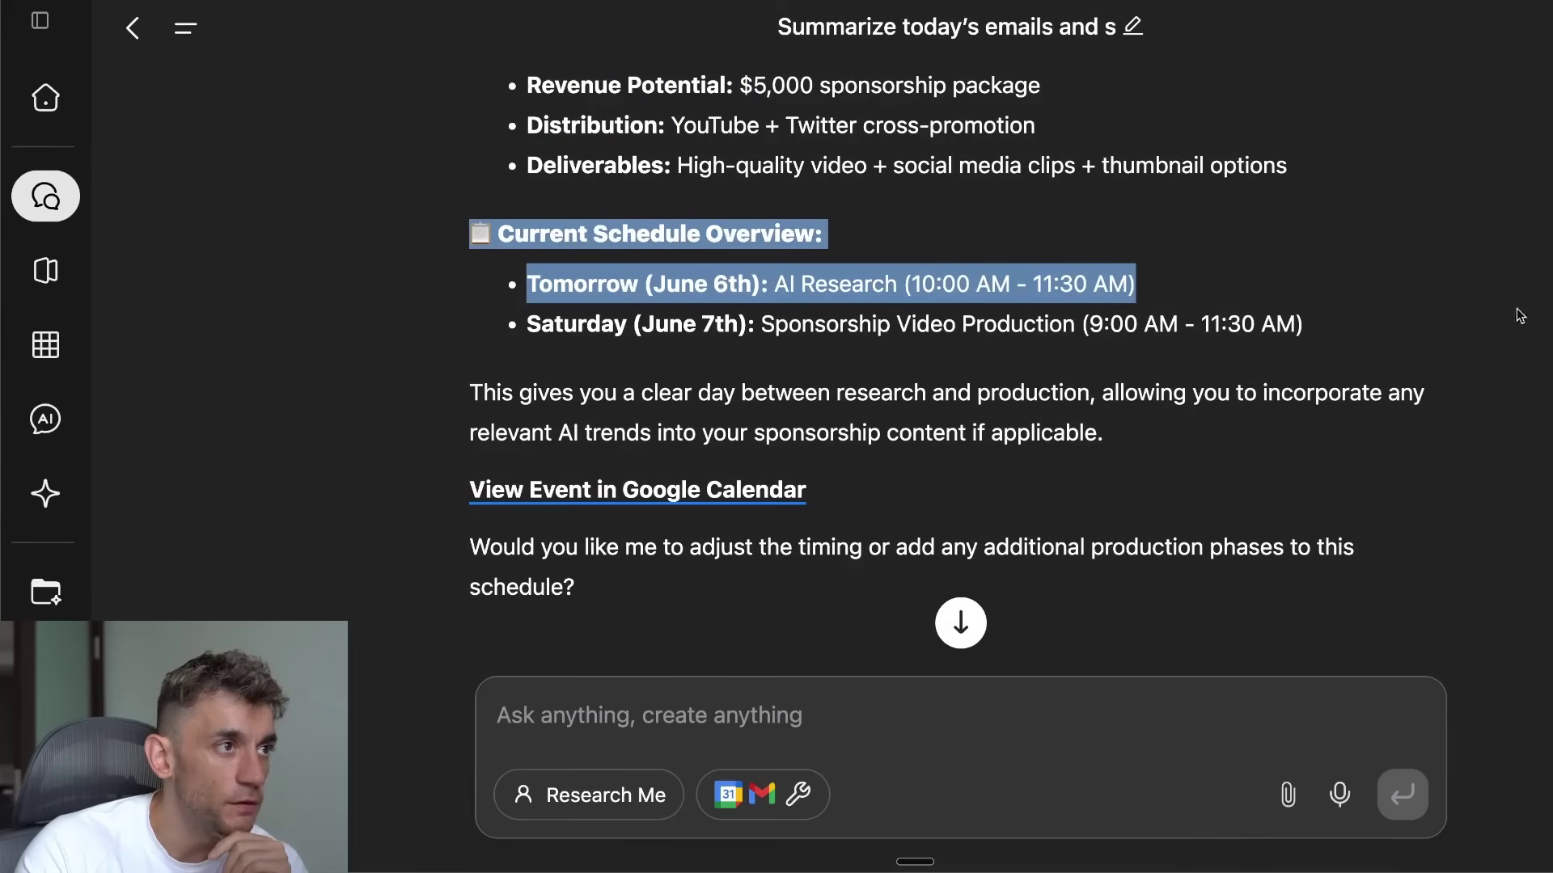
Step: View the Paid Sponsorship Video Production event in Google Calendar and read its production checklist
click(817, 385)
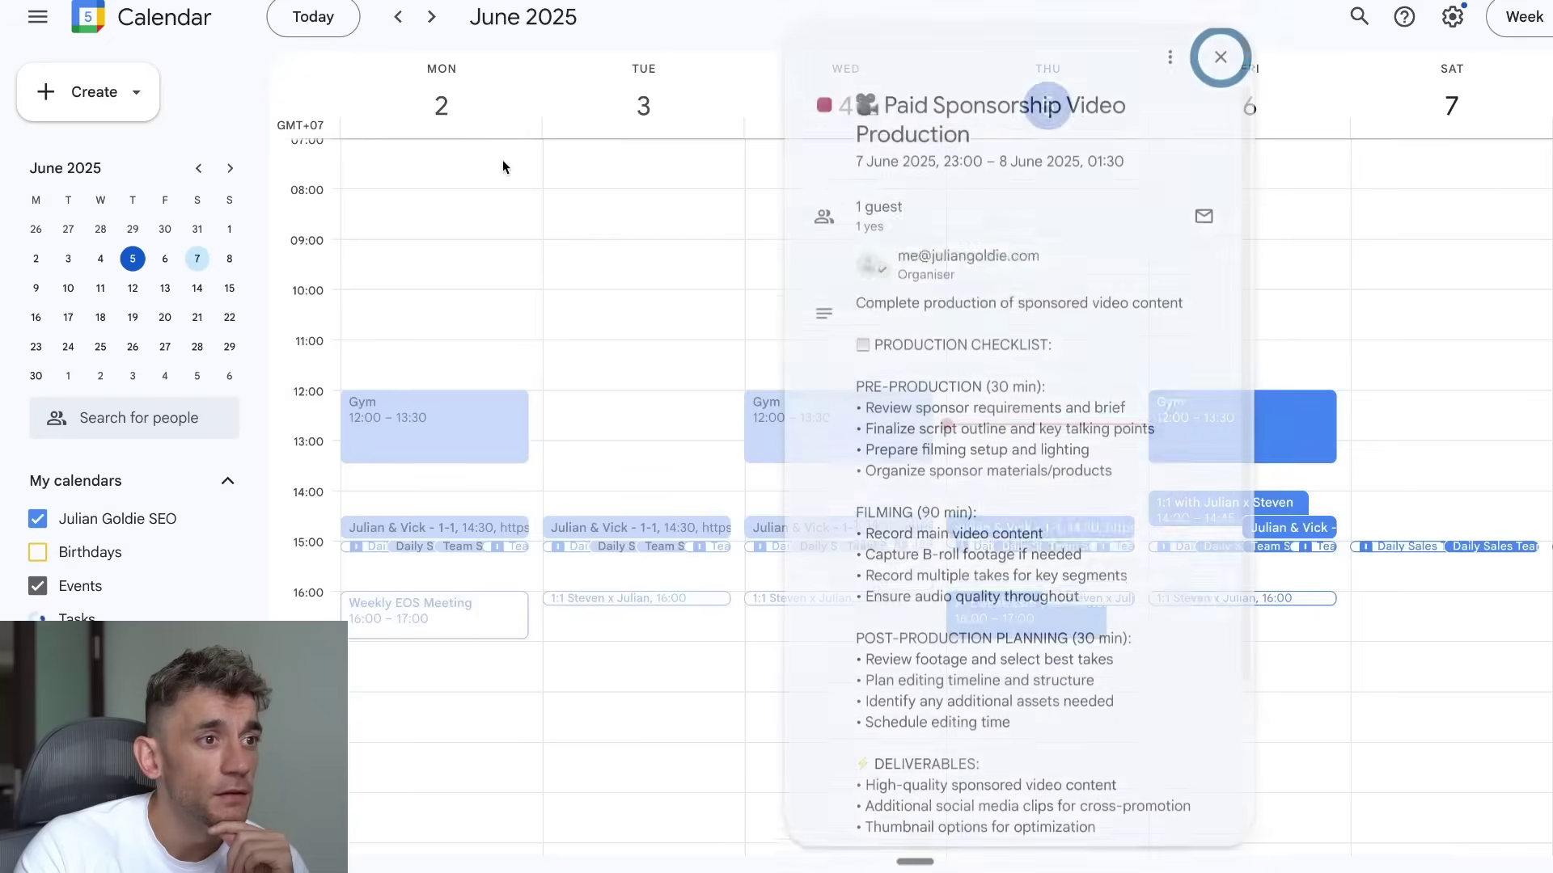
scroll(1031, 469, down, 3)
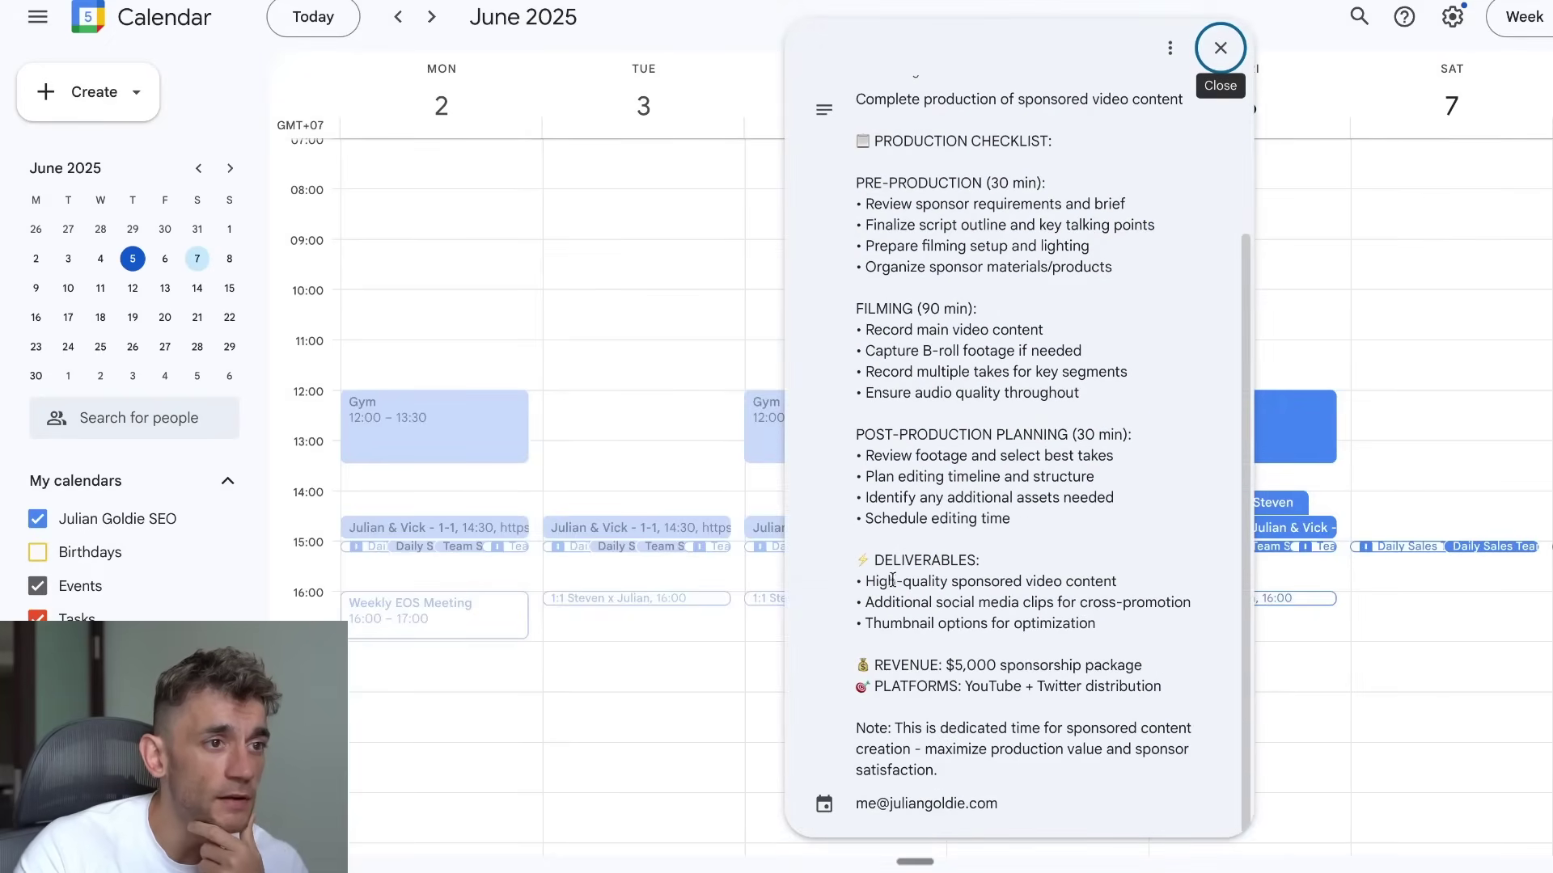
drag(855, 309, 938, 772)
click(938, 773)
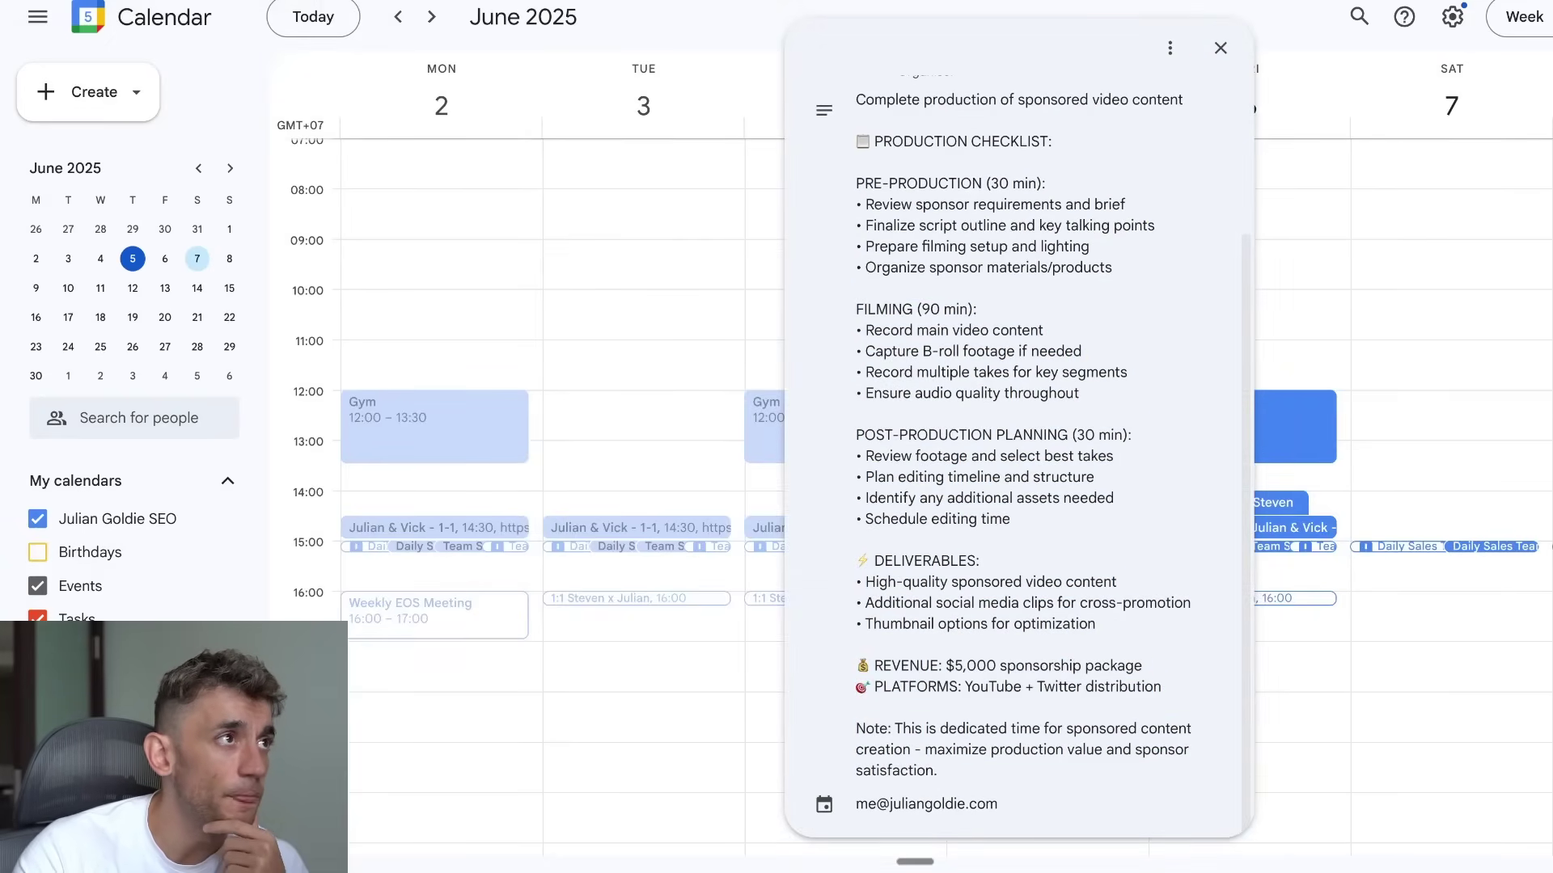